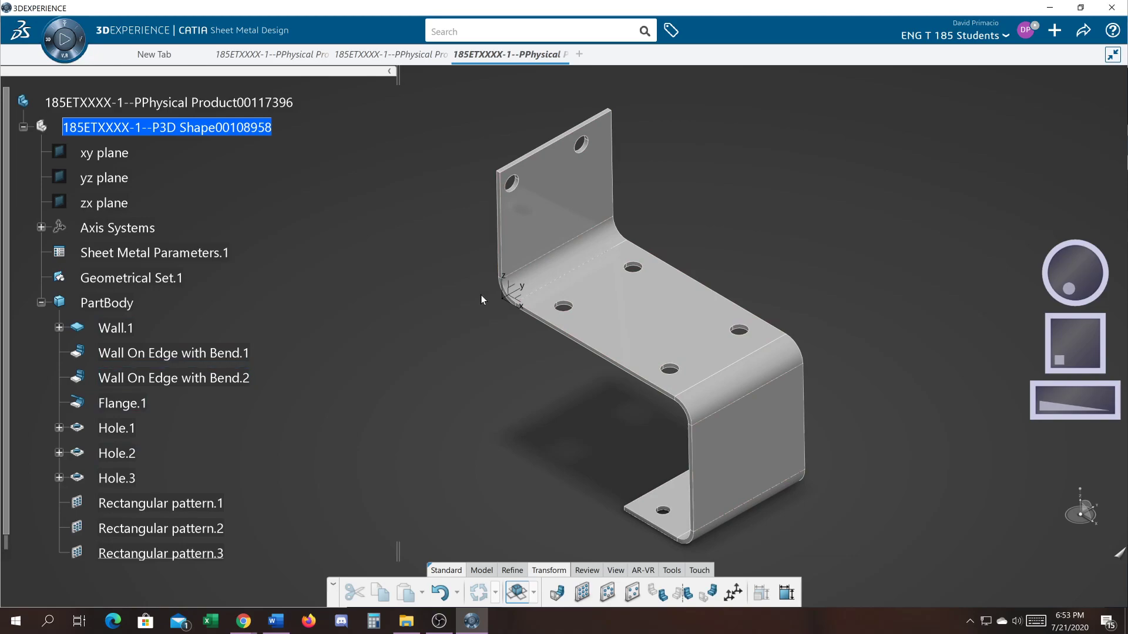
- Edit the hole in the lower flange to a 0.5 in main diameter with the Up To Next limit type
middle_drag(587, 409, 533, 295)
ctrl+middle_drag(533, 295, 578, 229)
middle_drag(633, 377, 534, 349)
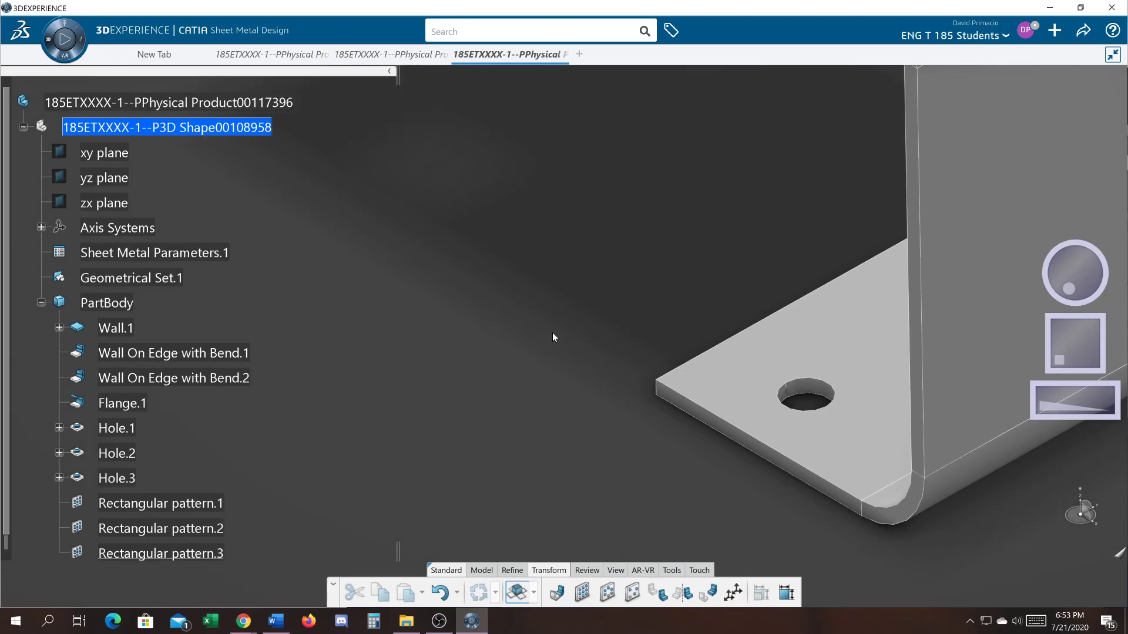
middle_drag(595, 416, 556, 399)
ctrl+middle_drag(556, 398, 574, 365)
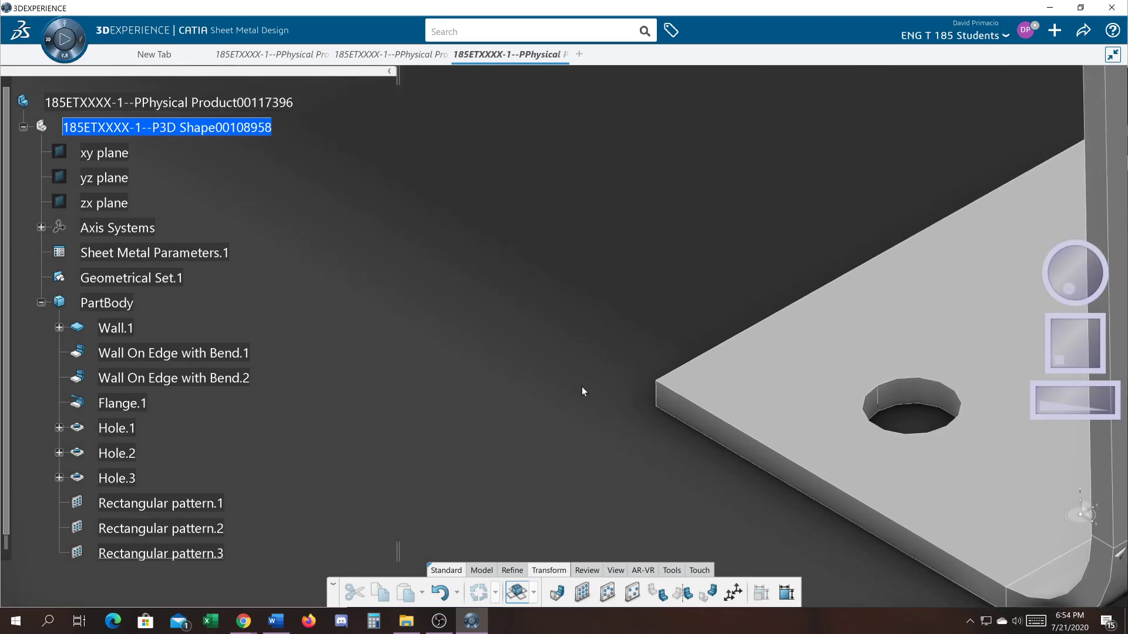
middle_drag(628, 413, 575, 365)
click(855, 349)
double_click(855, 349)
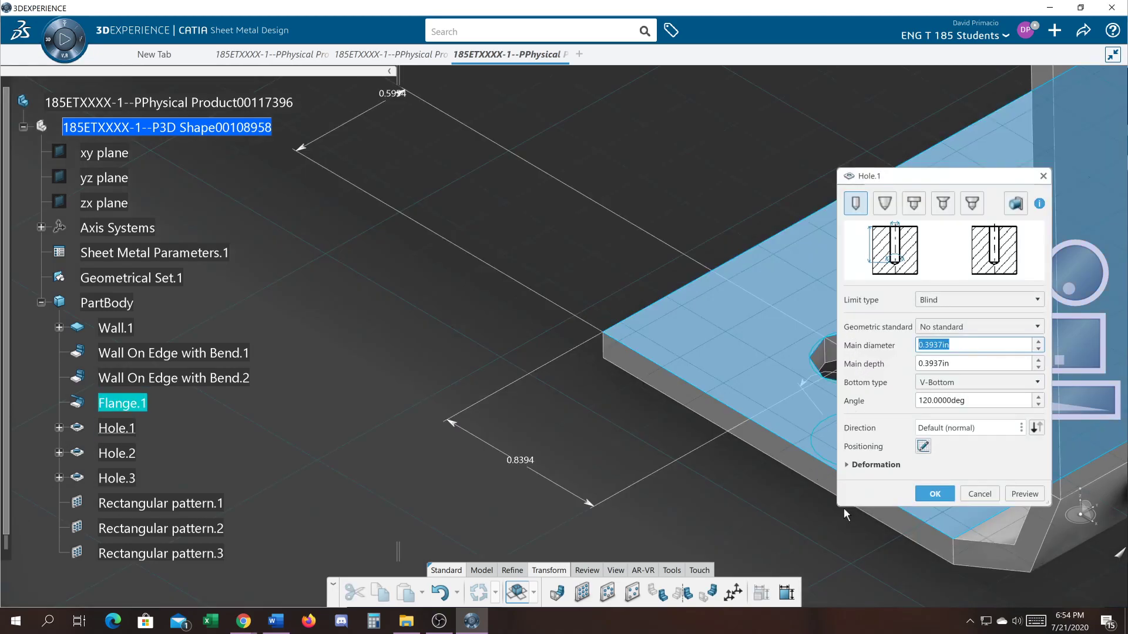
text(.5)
key(Tab)
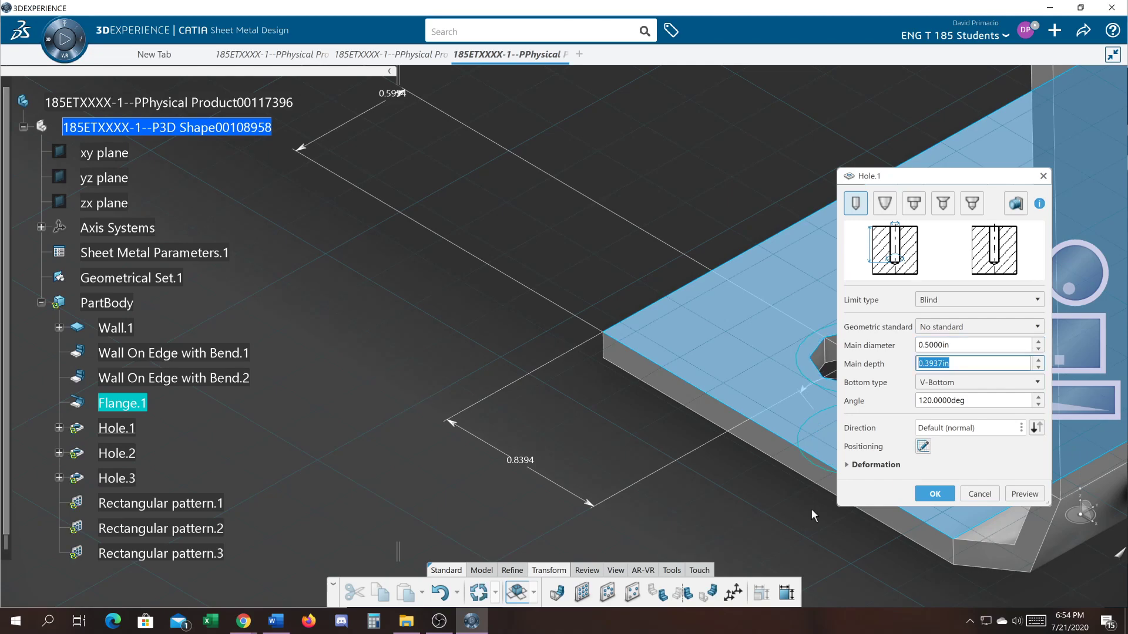
click(938, 302)
click(948, 329)
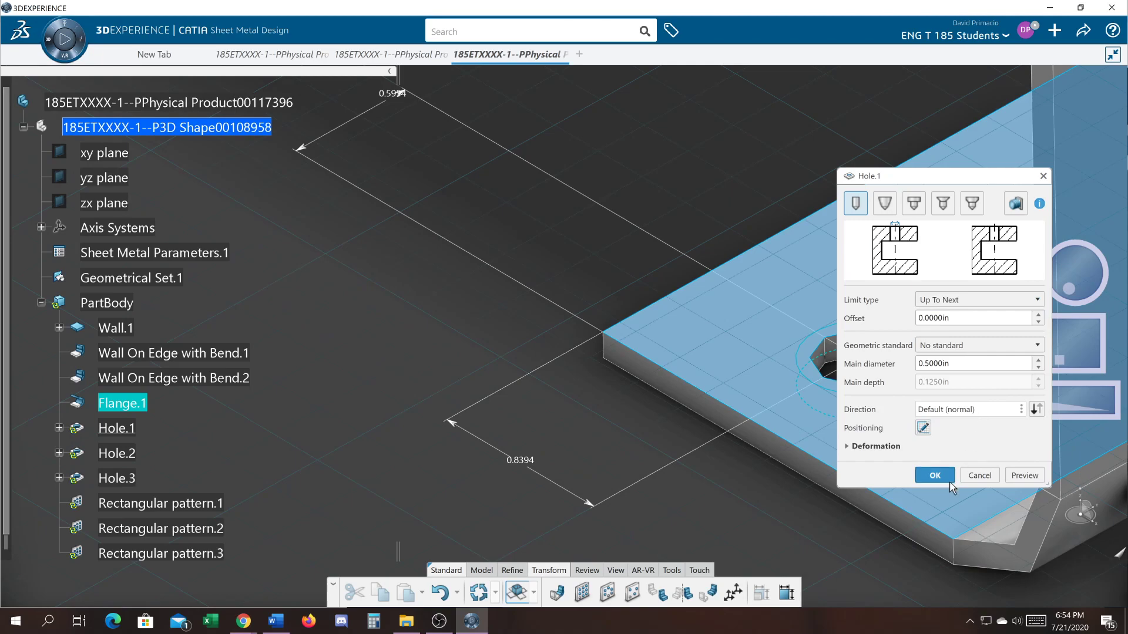
click(939, 478)
- Open the display performance preferences and set the 2D accuracy to Proportional at 0.01
middle_drag(675, 430, 663, 420)
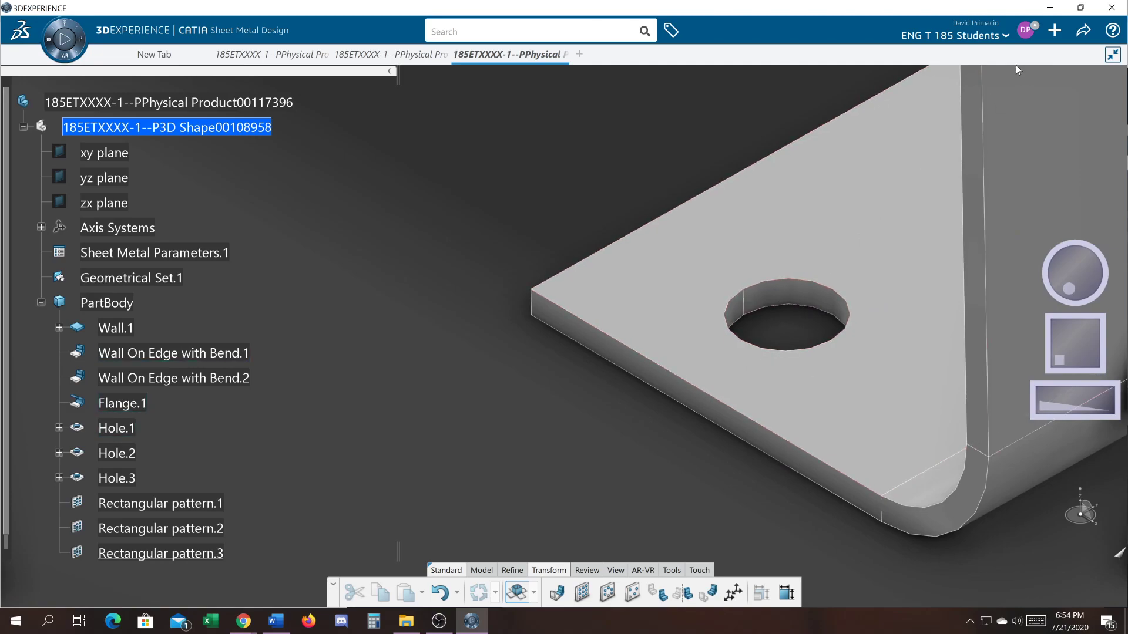
click(1027, 36)
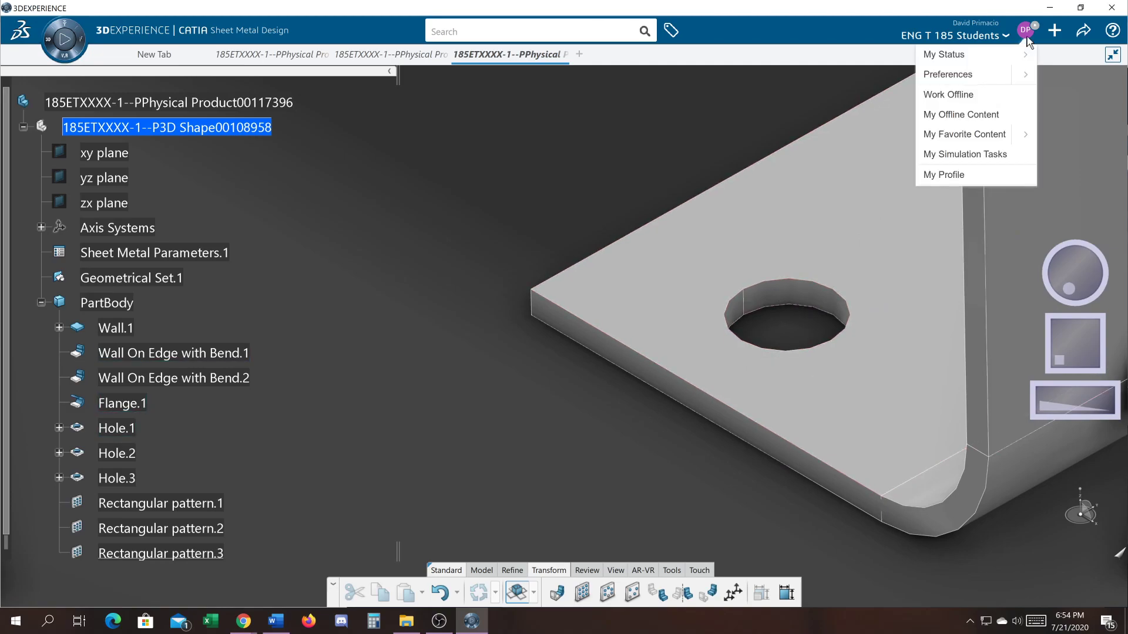
click(1024, 75)
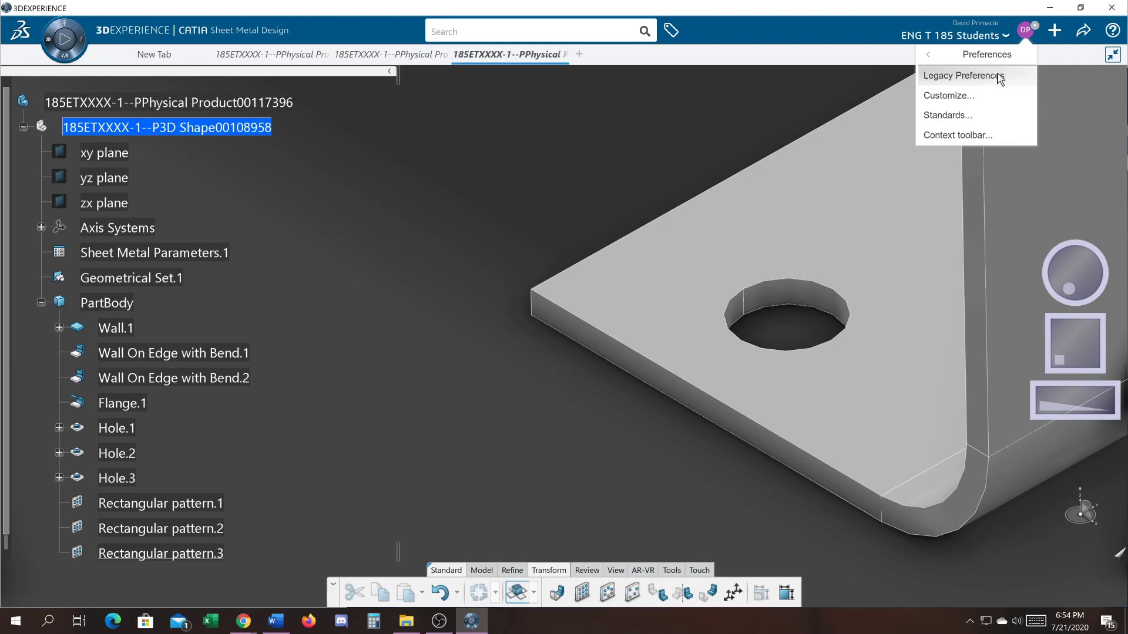
click(987, 135)
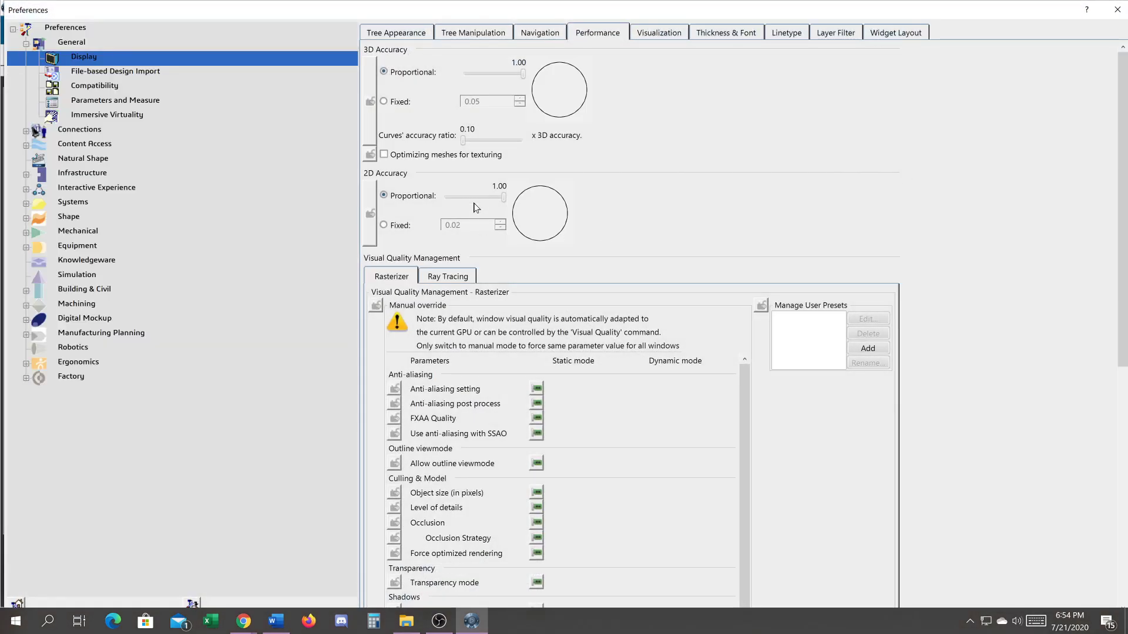
click(503, 199)
click(390, 217)
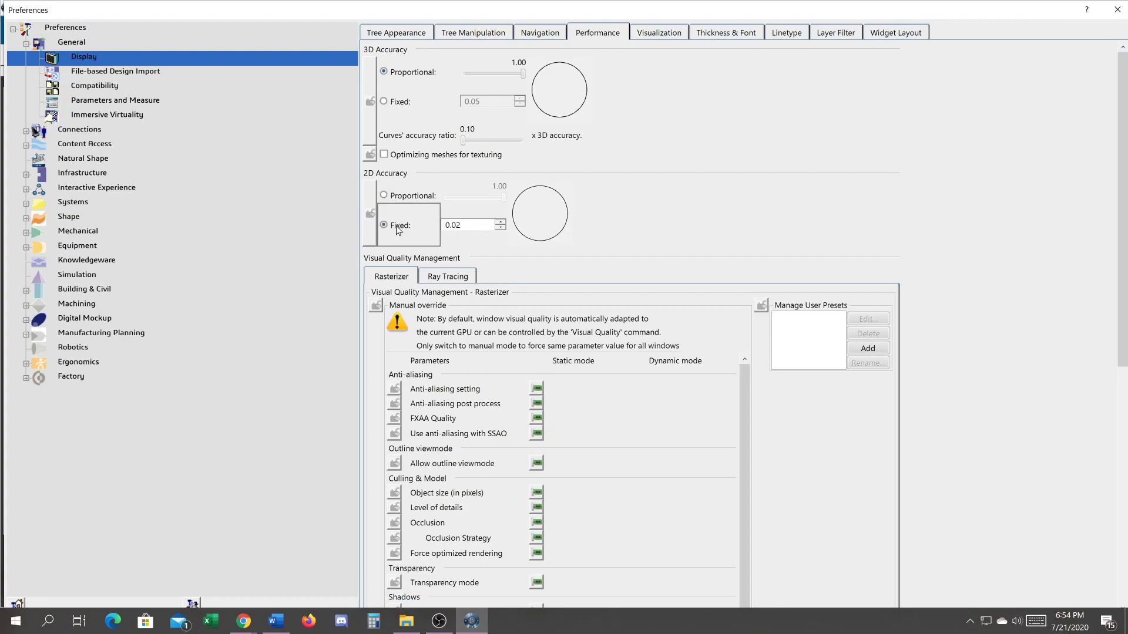
click(502, 199)
click(399, 198)
click(504, 200)
drag(504, 201, 429, 199)
- Set the proportional 3D accuracy to 0.01 and apply the preferences
click(405, 75)
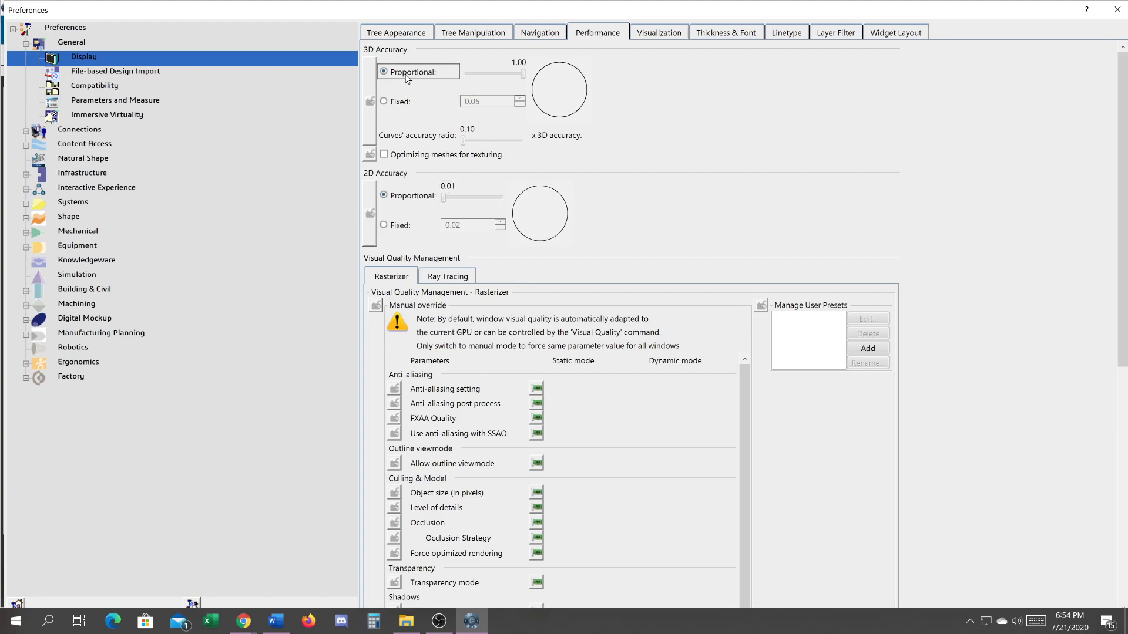
drag(523, 74, 462, 74)
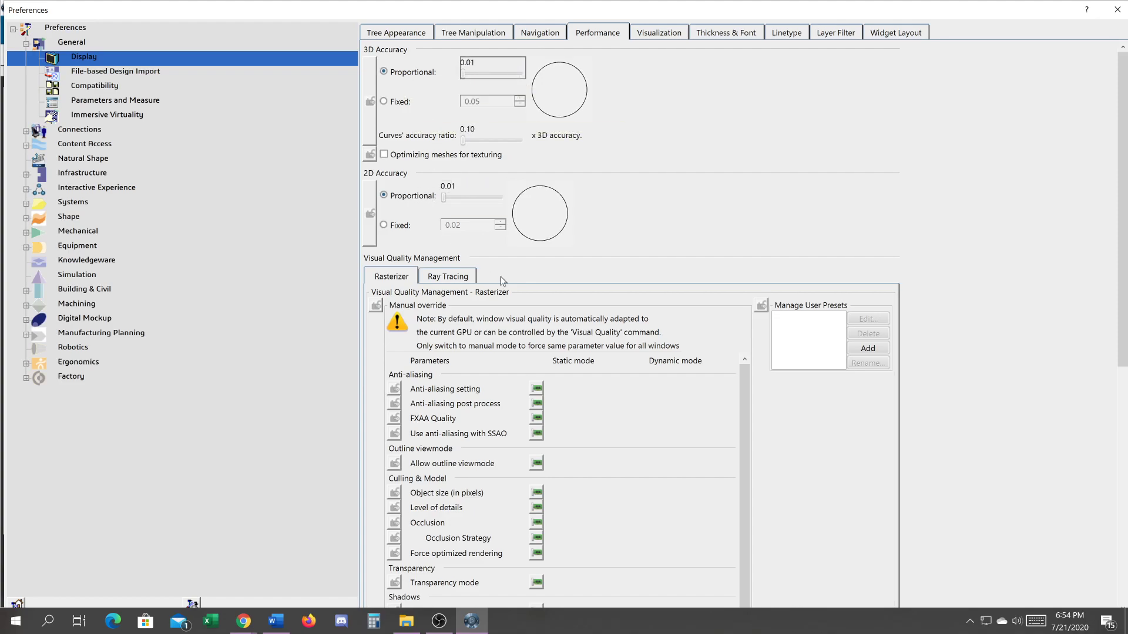
drag(1022, 69, 1004, 9)
click(1036, 588)
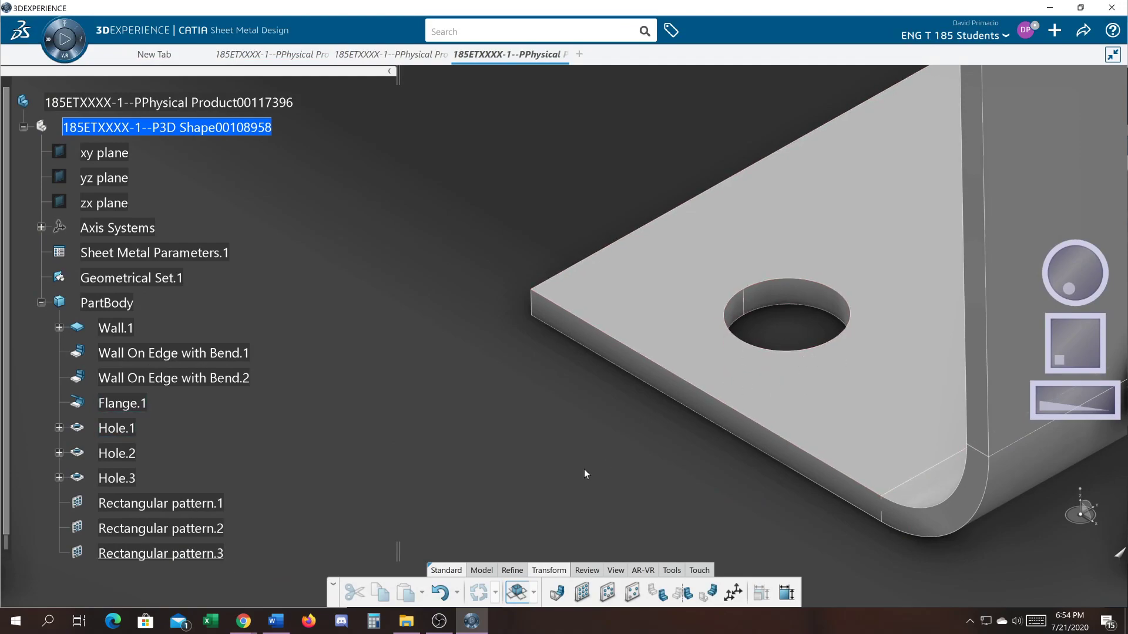
- Open the lower flange's hole for editing and move its 0.5954 in position dimension closer to the flange
middle_drag(503, 448, 491, 439)
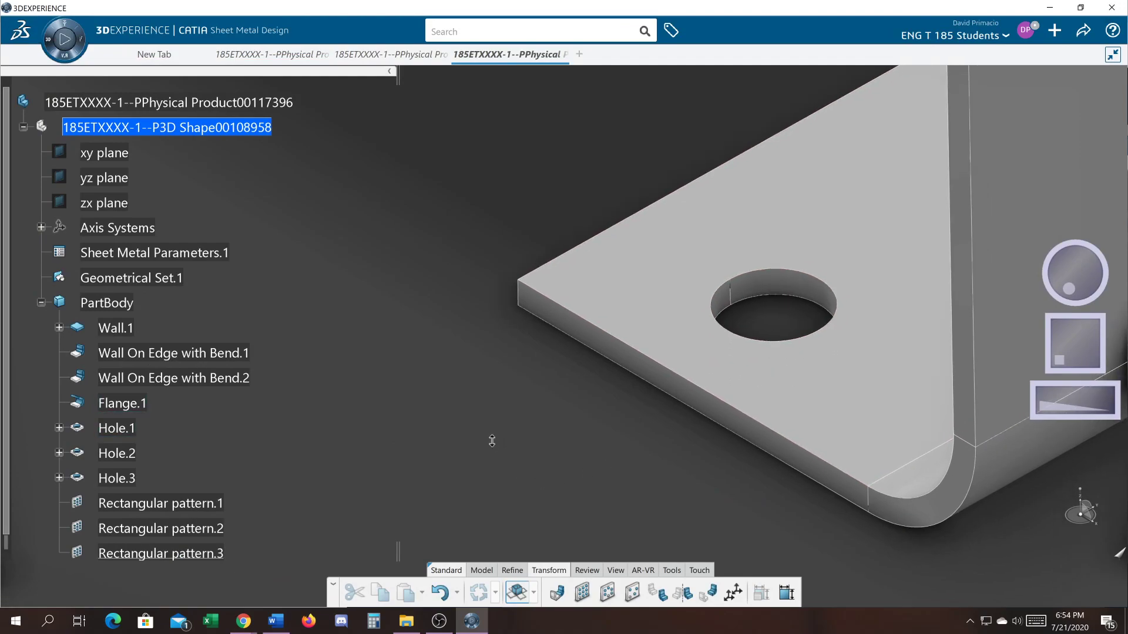
double_click(759, 293)
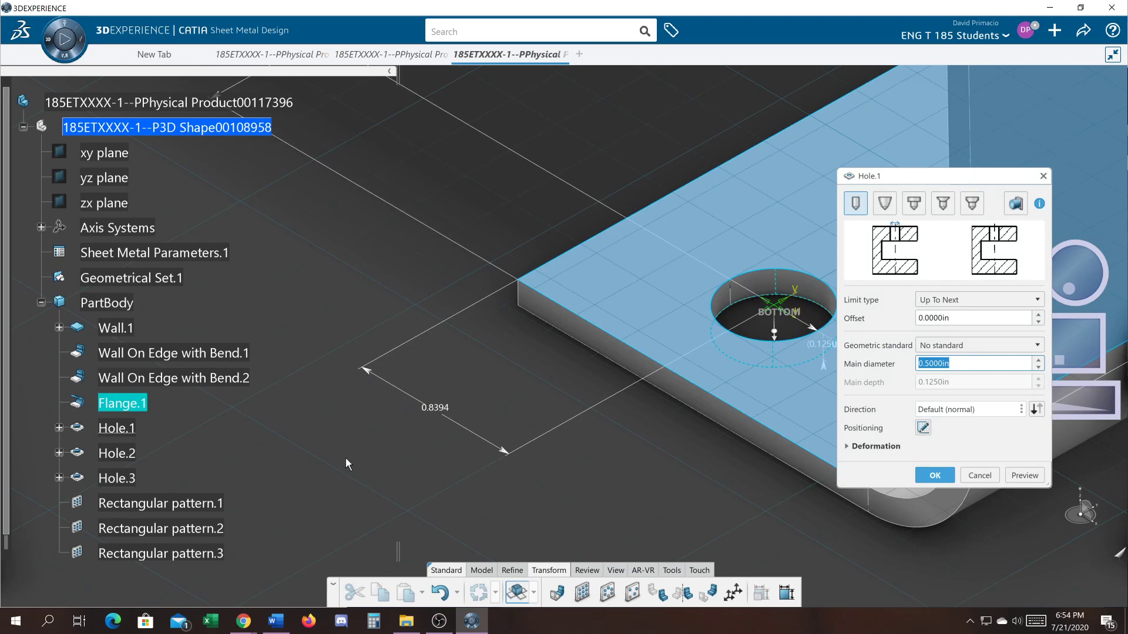
middle_drag(337, 415, 481, 479)
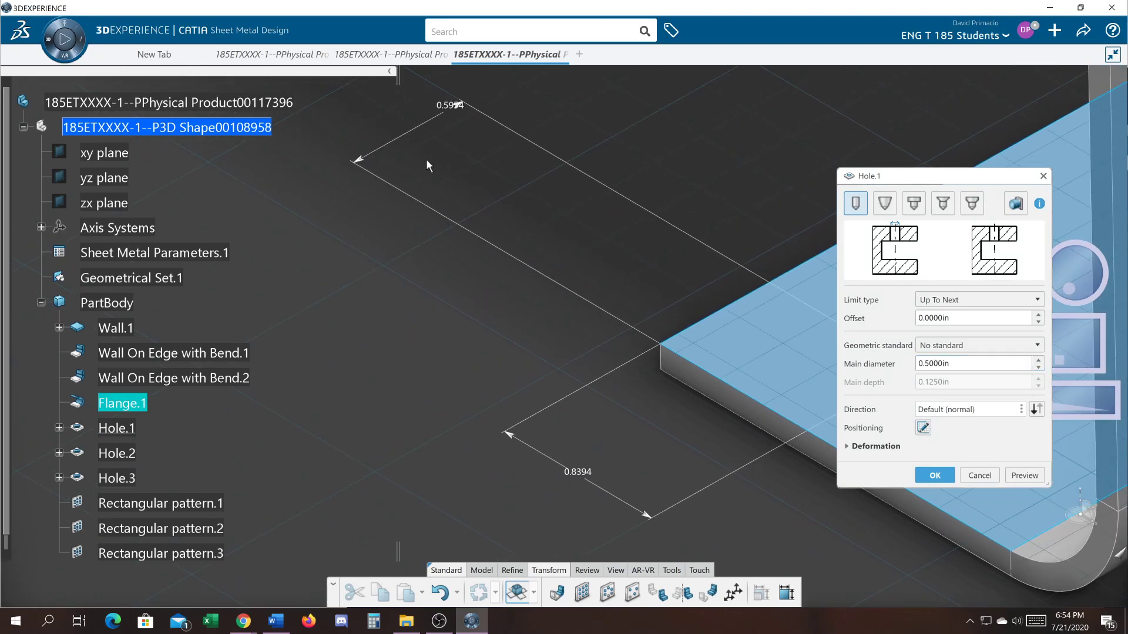
drag(399, 152, 634, 259)
middle_drag(614, 398, 433, 288)
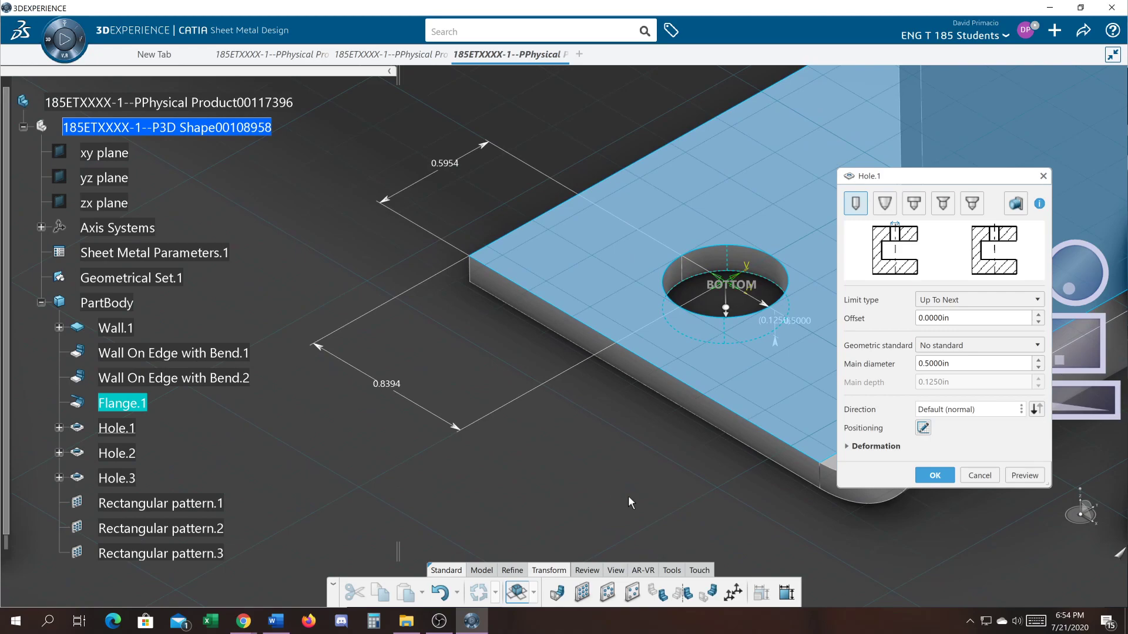
mouse_move(638, 489)
middle_down()
mouse_move(612, 493)
mouse_move(620, 480)
mouse_move(620, 501)
middle_up()
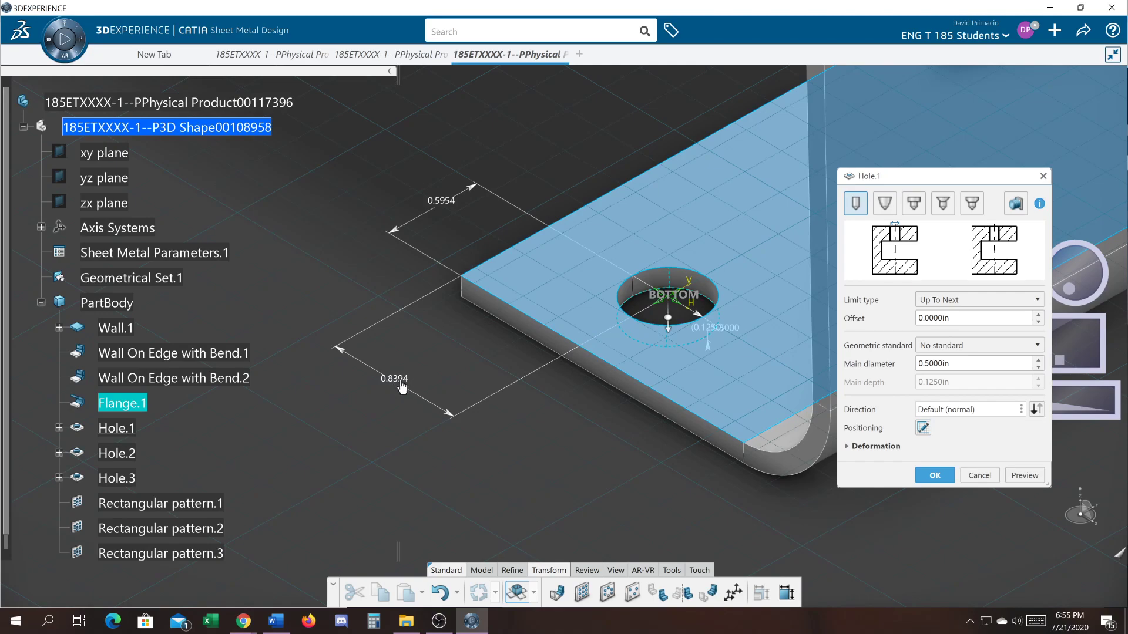
double_click(398, 379)
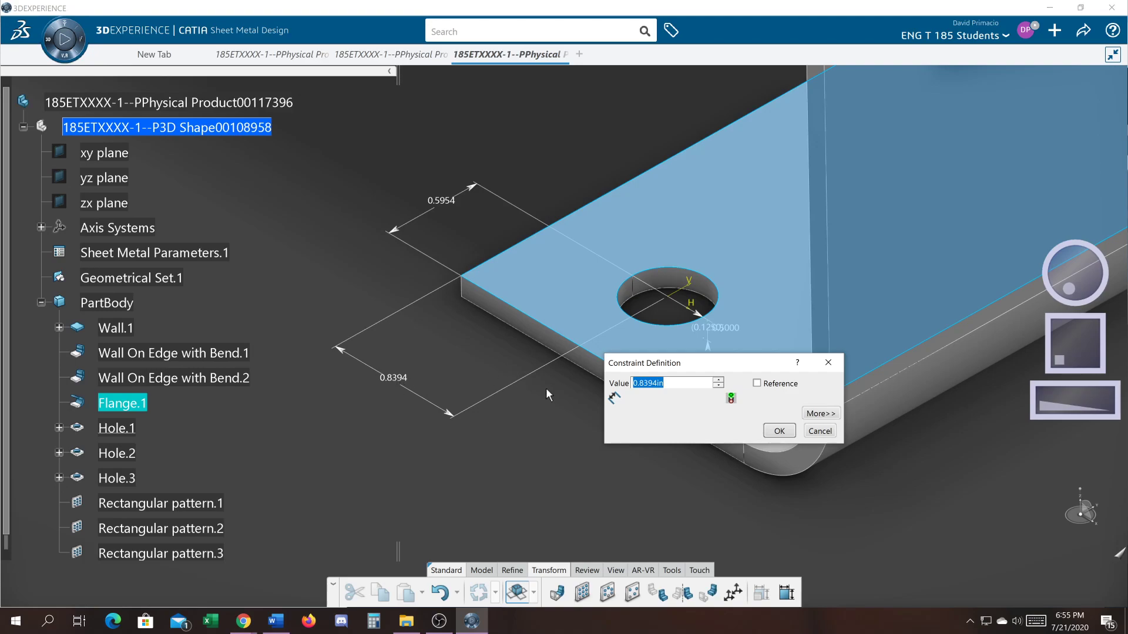
click(820, 431)
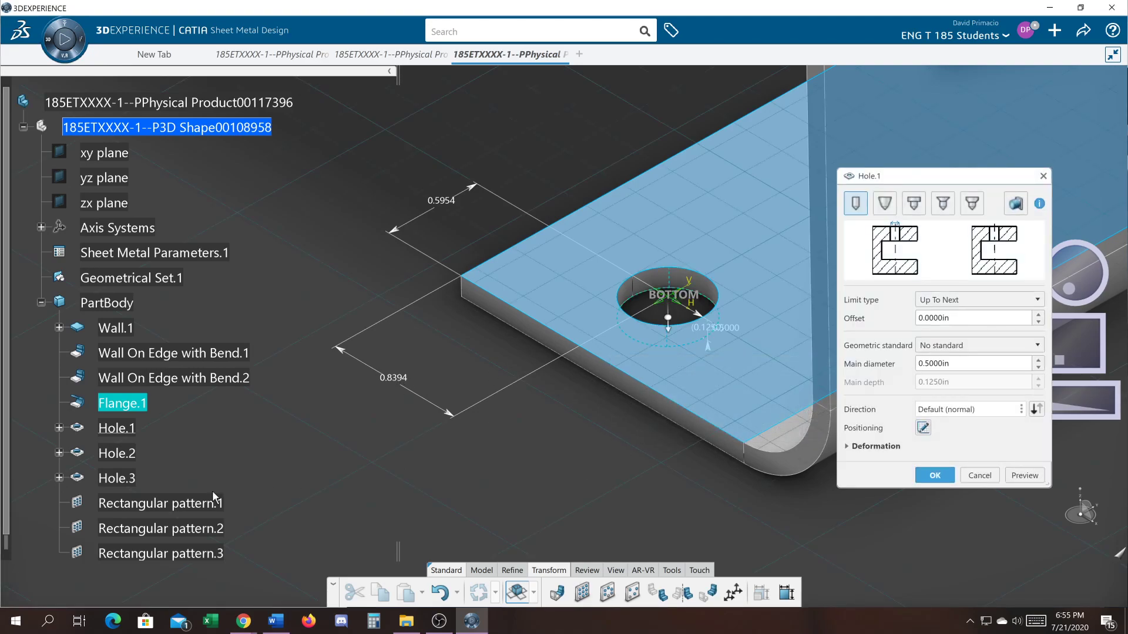
- Switch to Chrome, check the Sheetmetal 1 Panopto recording at about 12:11, and return to CATIA
key(alt+Tab)
key(alt+Tab)
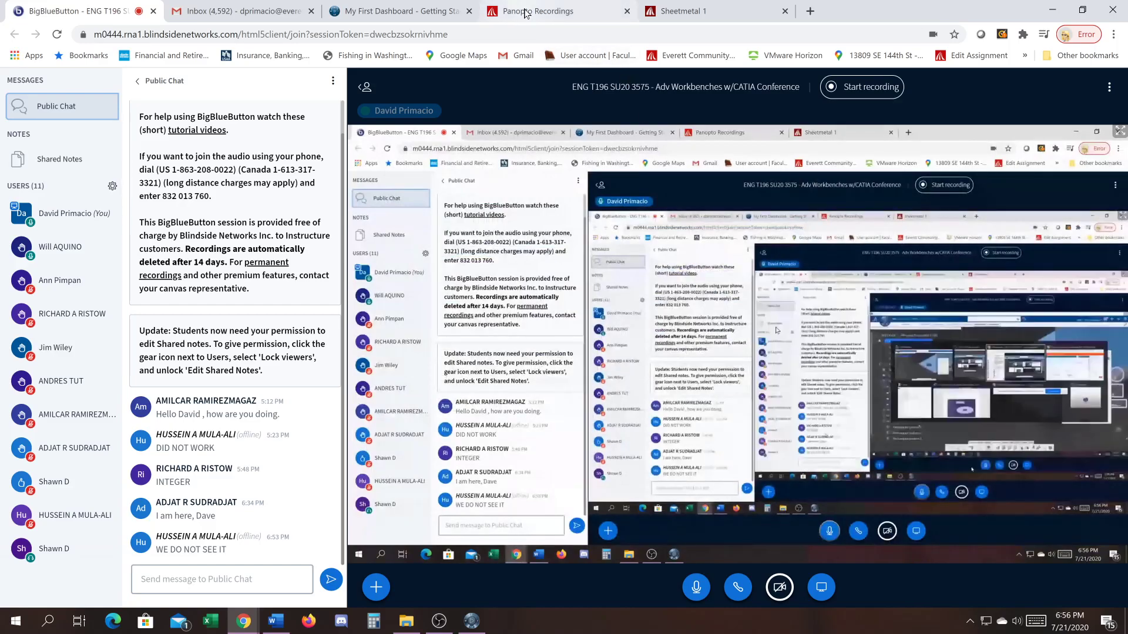
click(558, 11)
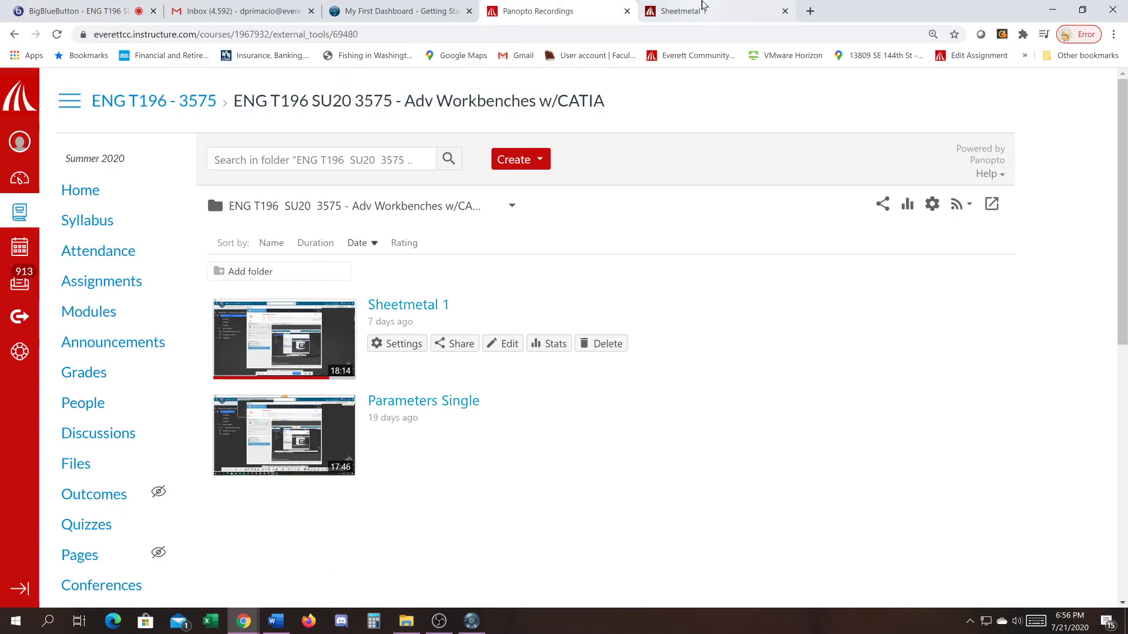
click(702, 8)
drag(738, 479, 715, 483)
click(690, 483)
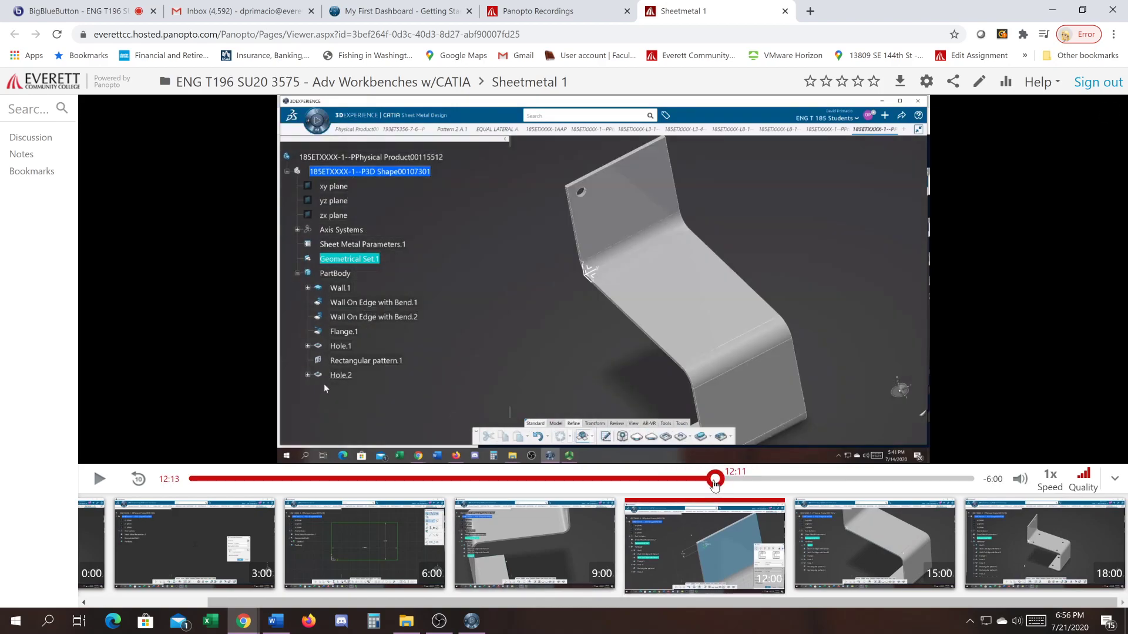
key(alt+Tab)
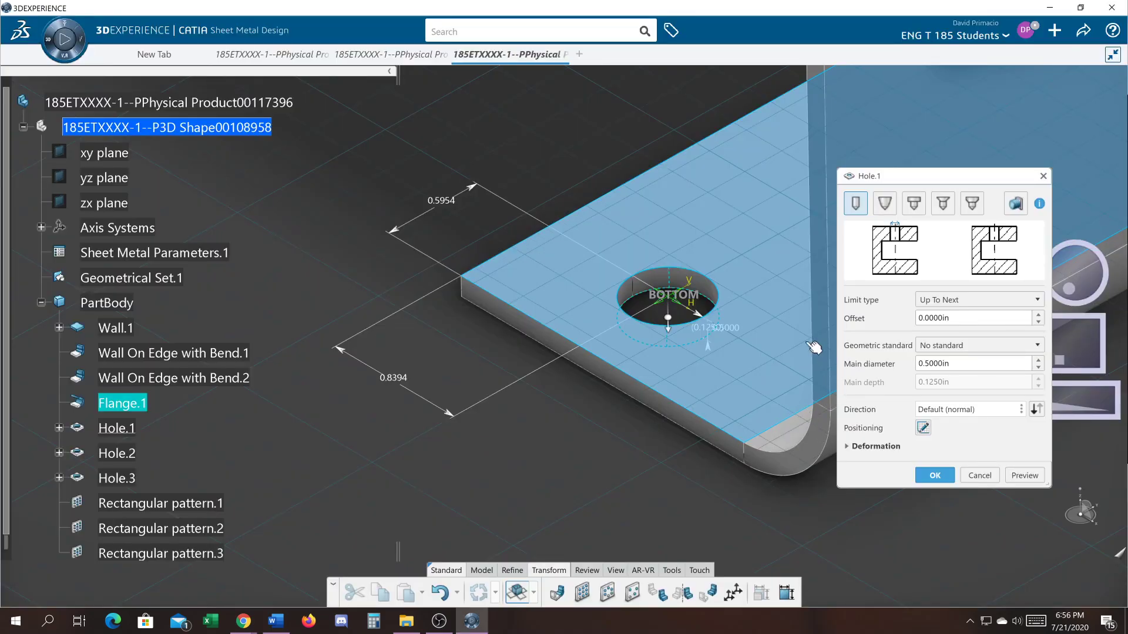
- Set the flange hole's main diameter to 0.375 in
double_click(956, 368)
key(BackSpace)
text(.375)
key(Return)
- Set the hole's offset measured along the flange's front edge to .375*1.5+.05
double_click(397, 383)
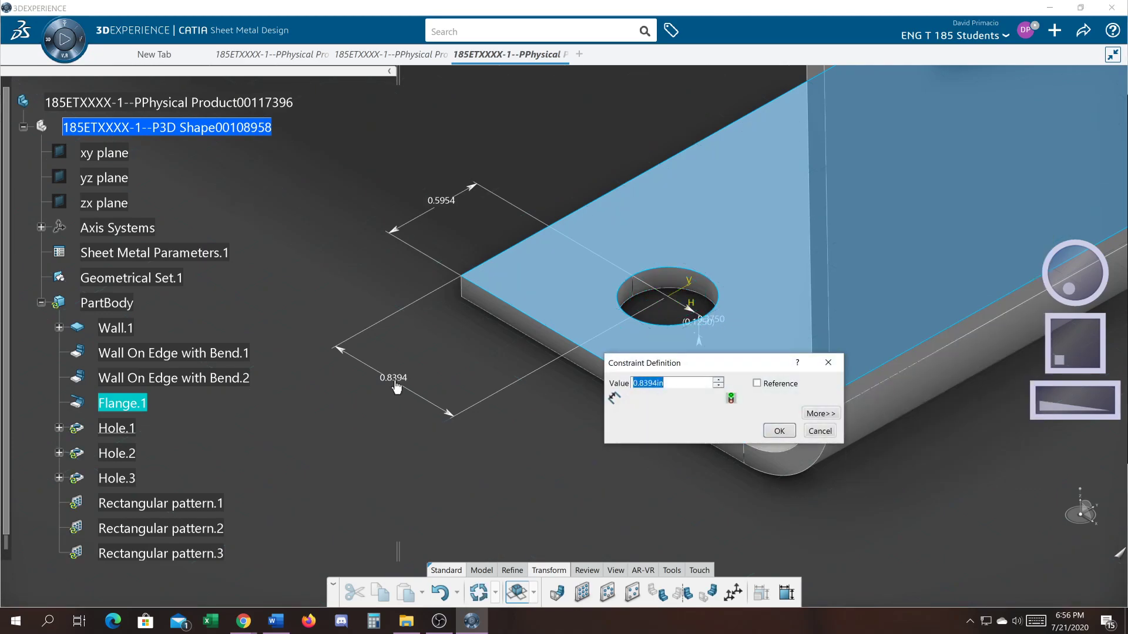
text(.375)
text(*1.5+.05)
click(400, 530)
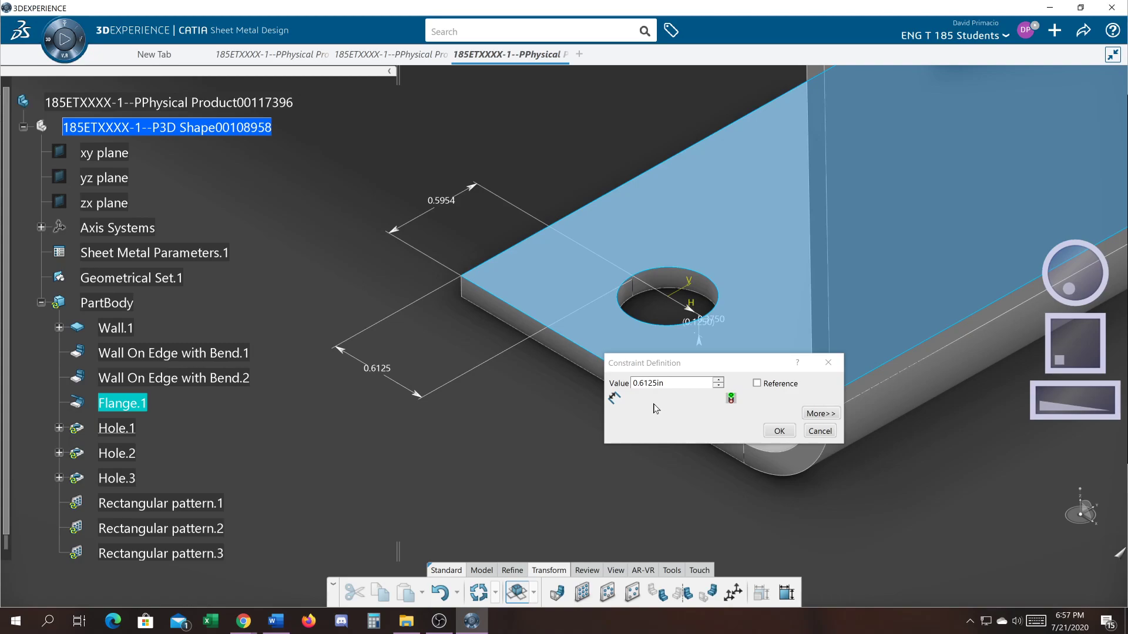
click(775, 432)
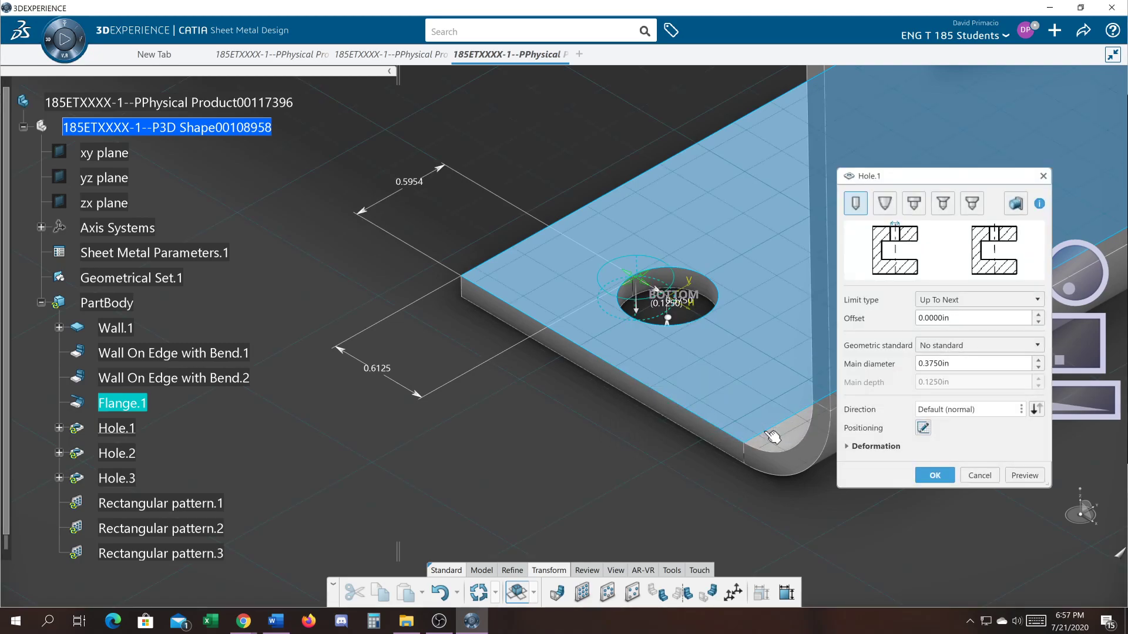
- Link the hole's other edge offset by formula to equal the 0.6125 in offset, and apply the hole changes
double_click(409, 186)
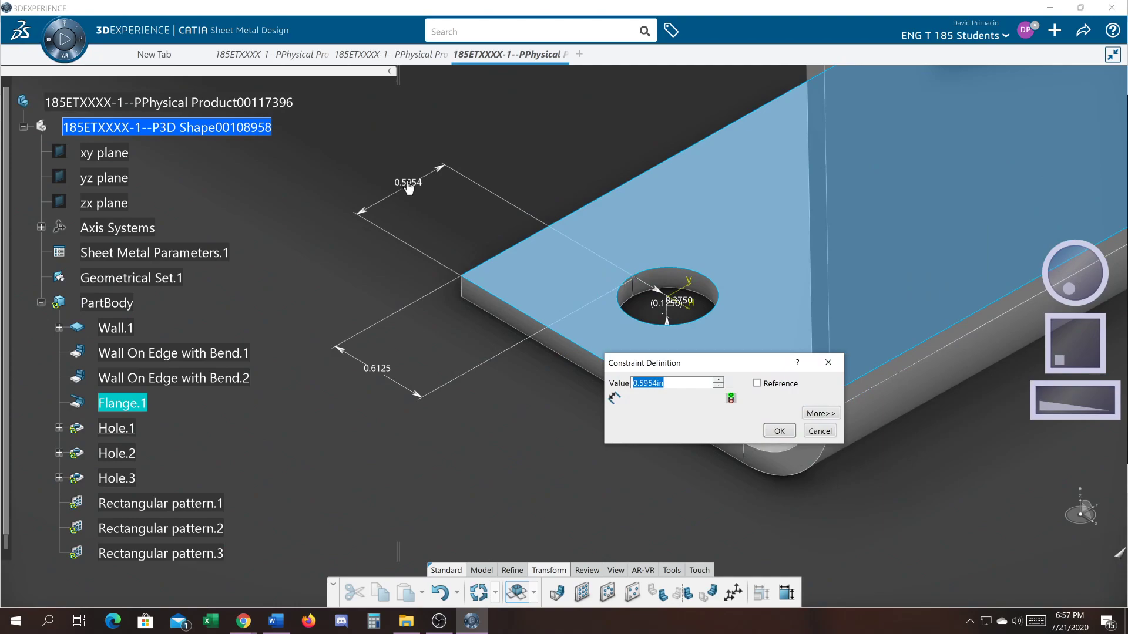
text(=)
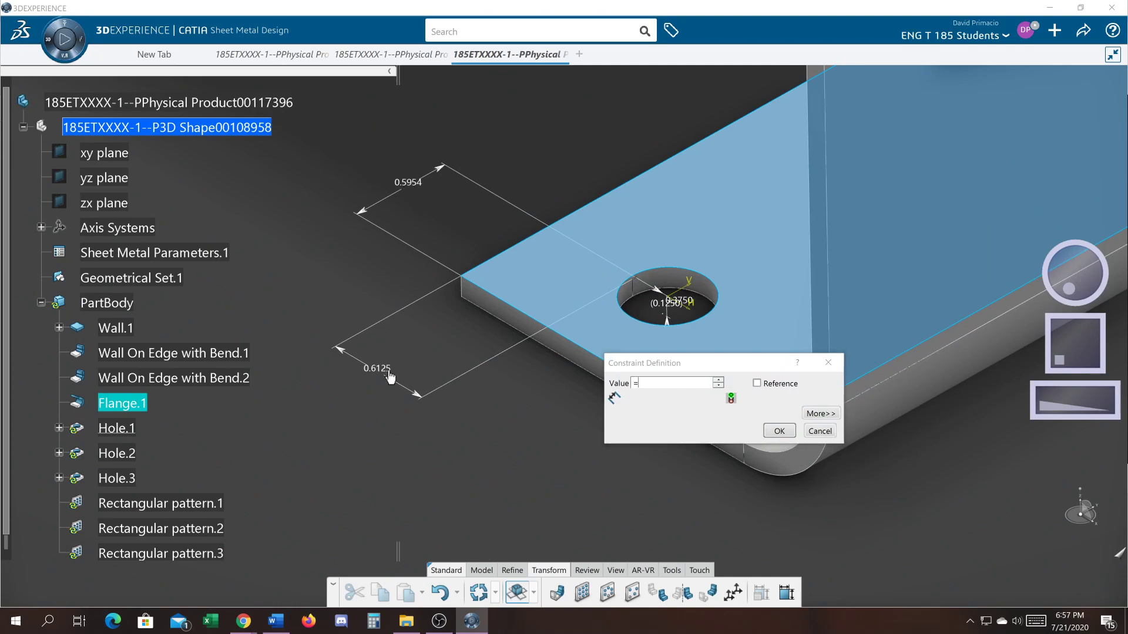
click(387, 370)
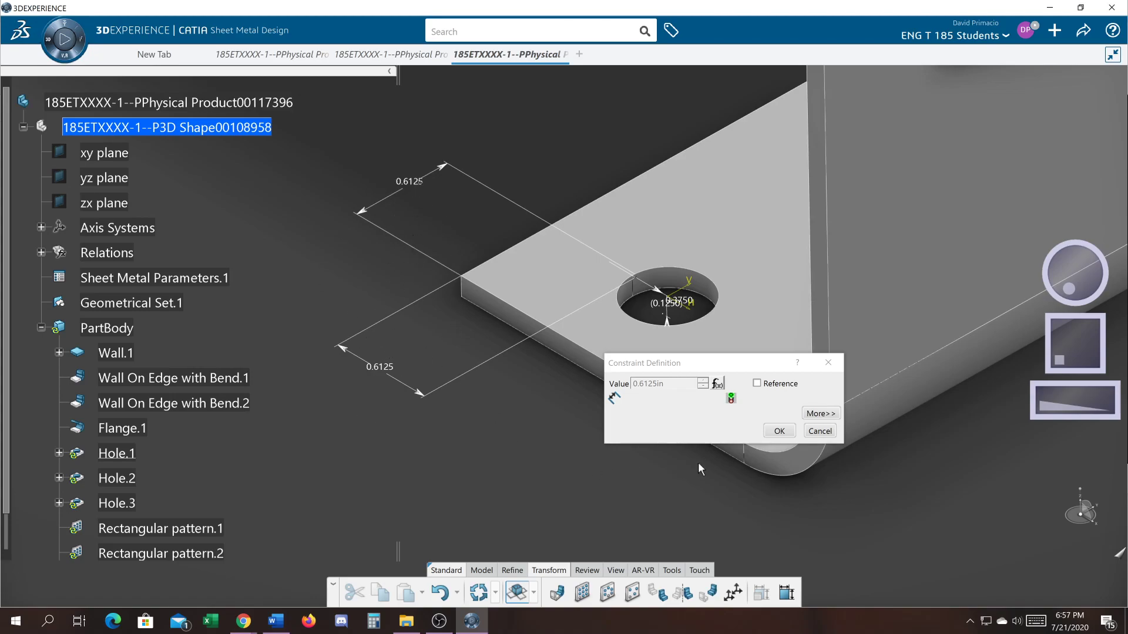
click(779, 431)
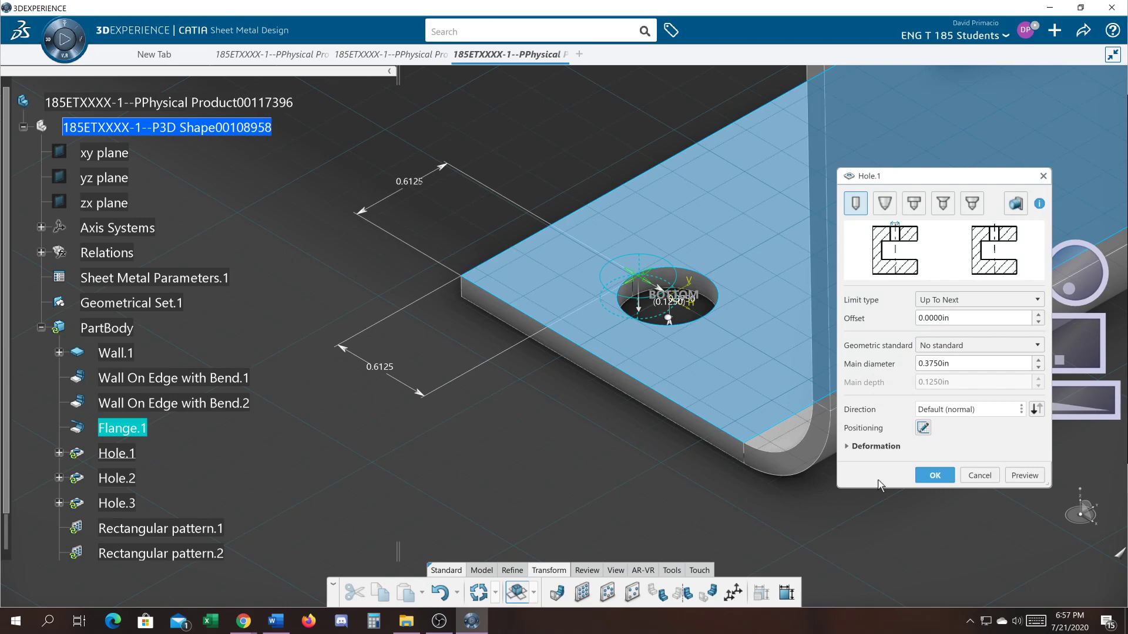
click(934, 476)
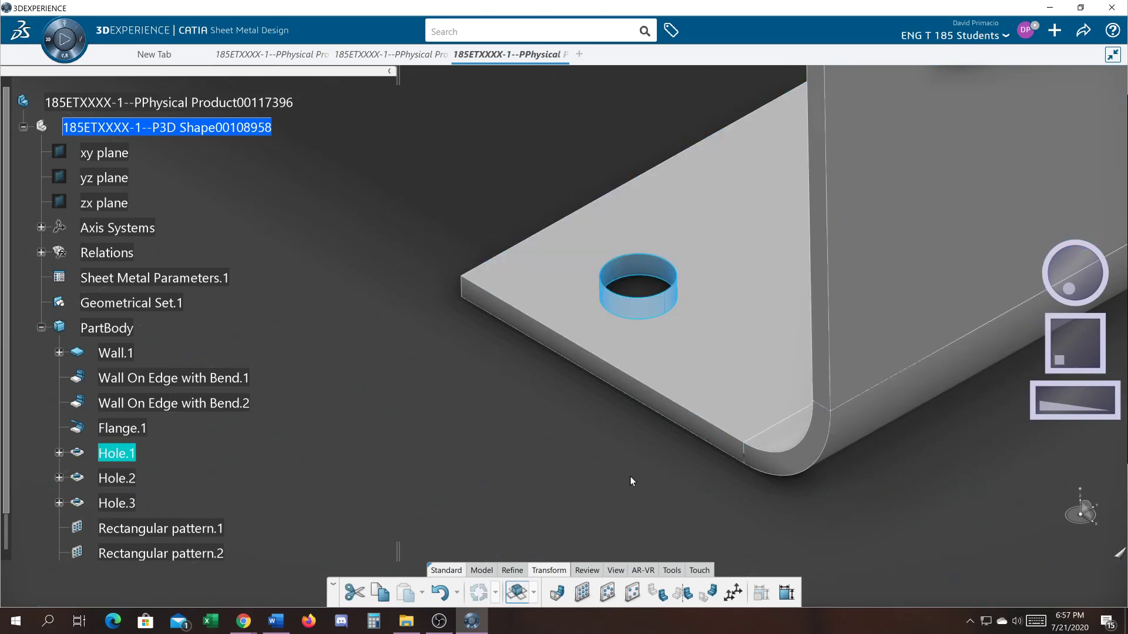
click(630, 480)
- Reopen the flange hole's definition and set its main diameter to 0.5 in
middle_drag(459, 412, 456, 413)
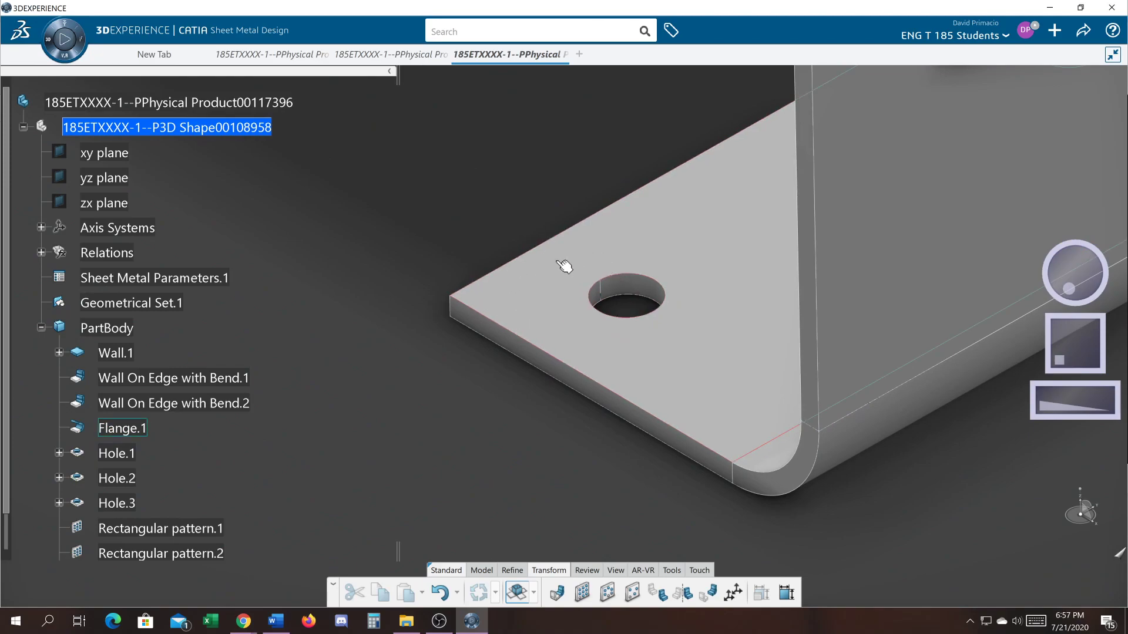
double_click(630, 297)
text(0.5)
key(Return)
key(Return)
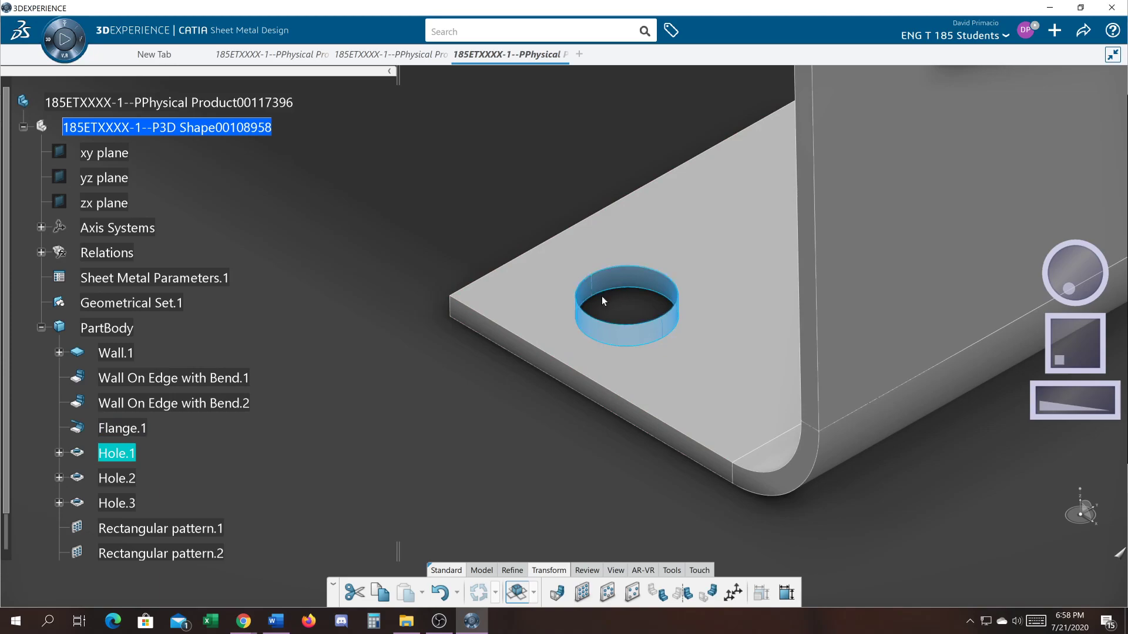
click(468, 438)
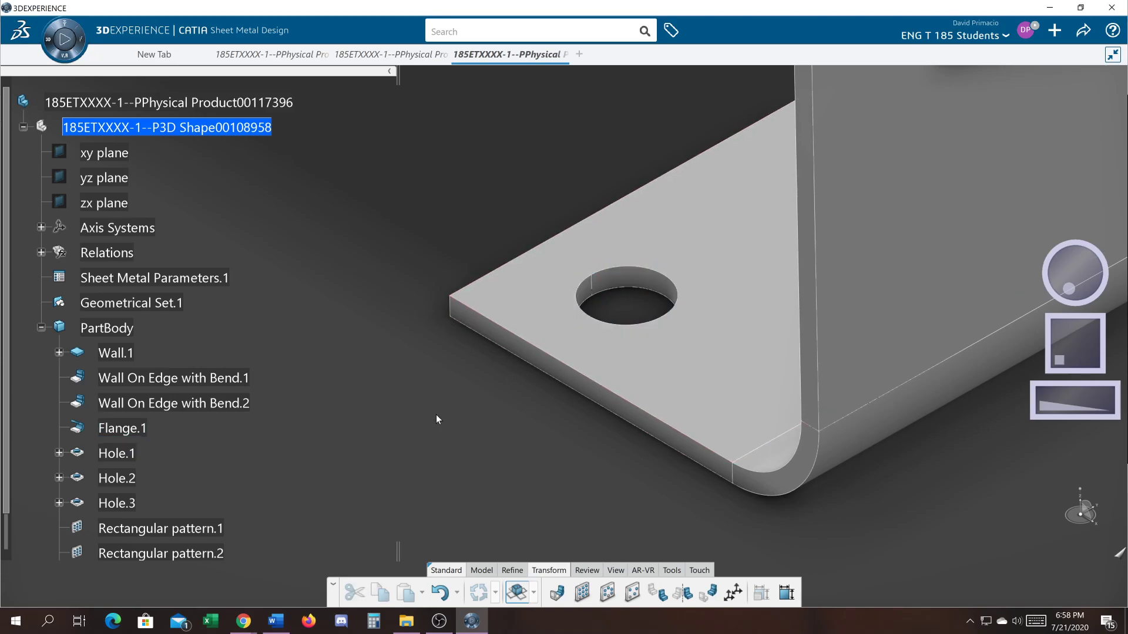
- Display the Action Pad and move it slightly over the model view
middle_drag(437, 406, 483, 424)
middle_drag(685, 385, 554, 431)
middle_drag(444, 463, 475, 460)
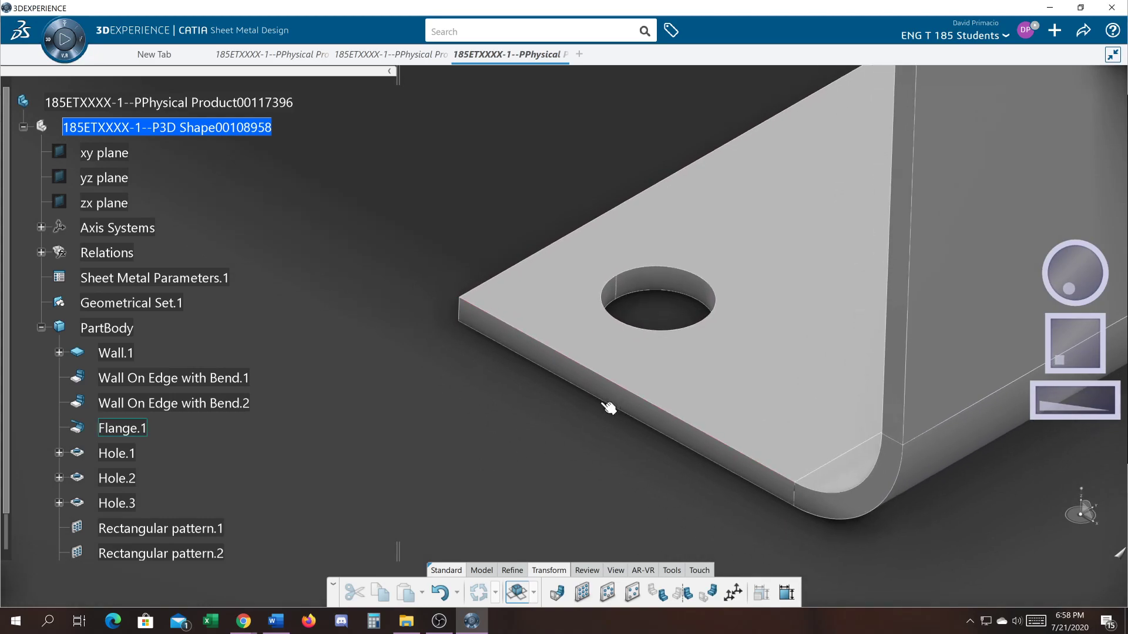
right_click(474, 419)
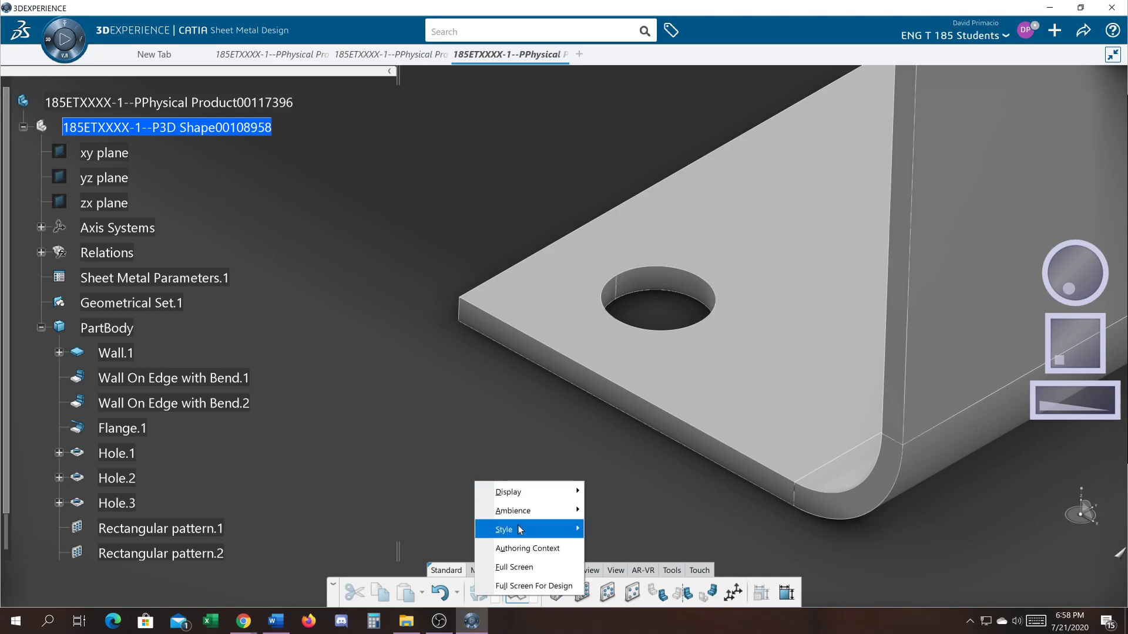
mouse_move(519, 530)
mouse_move(520, 492)
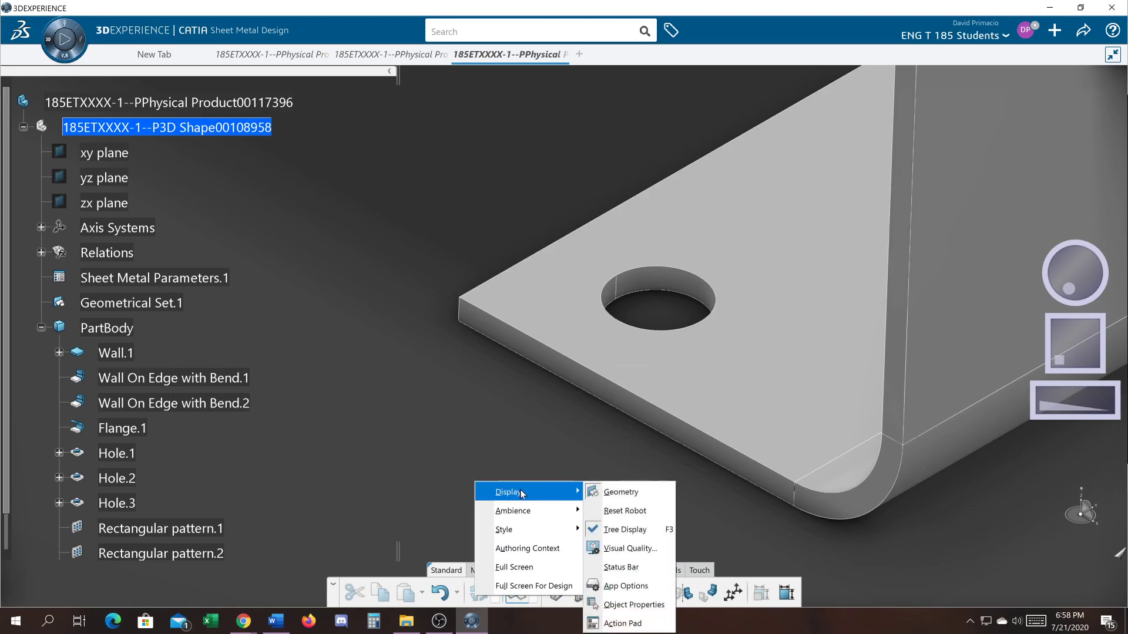
click(637, 623)
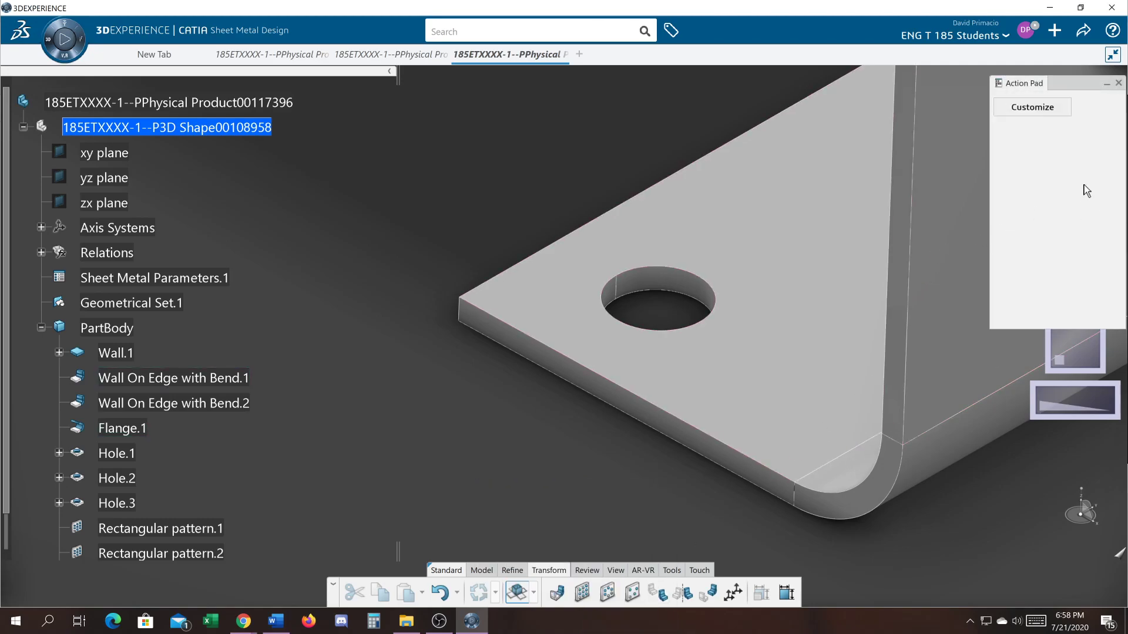
mouse_move(1059, 86)
mouse_down()
mouse_move(999, 100)
mouse_move(1053, 77)
mouse_up()
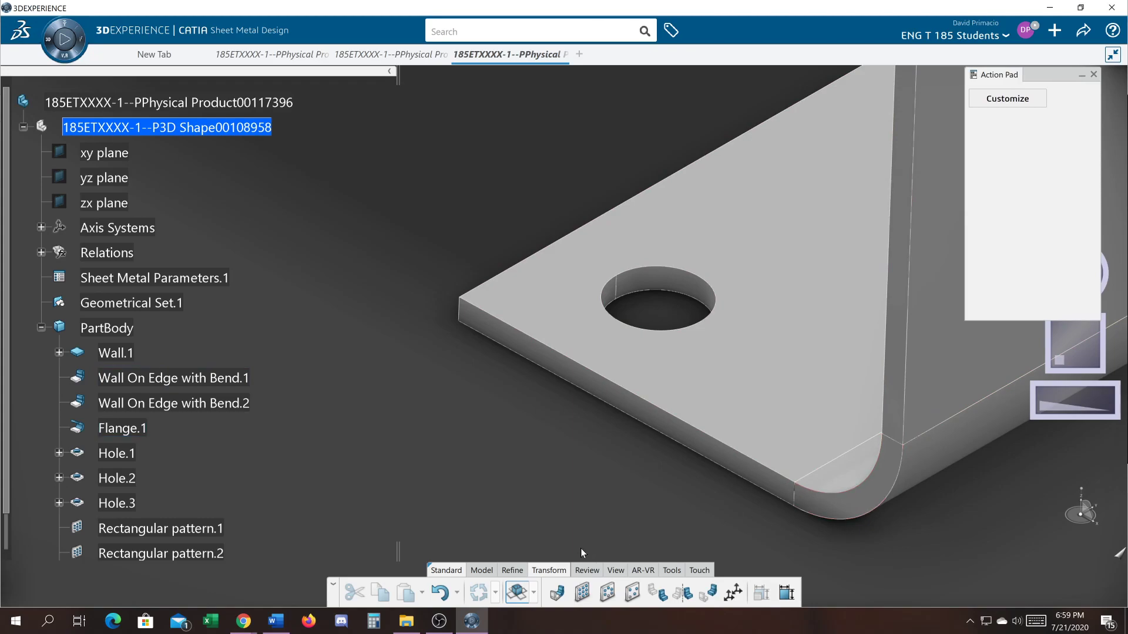
- Open the Formulas editor, filter it on Hole.1, and select the offset dimension measured along the flange's front edge
click(482, 571)
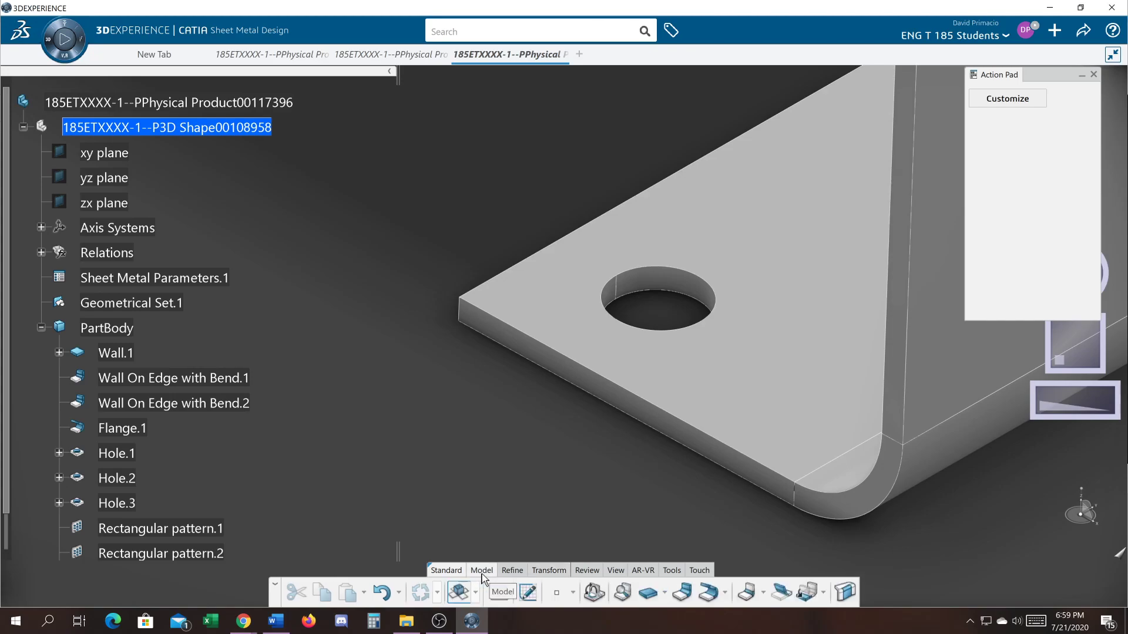
click(674, 573)
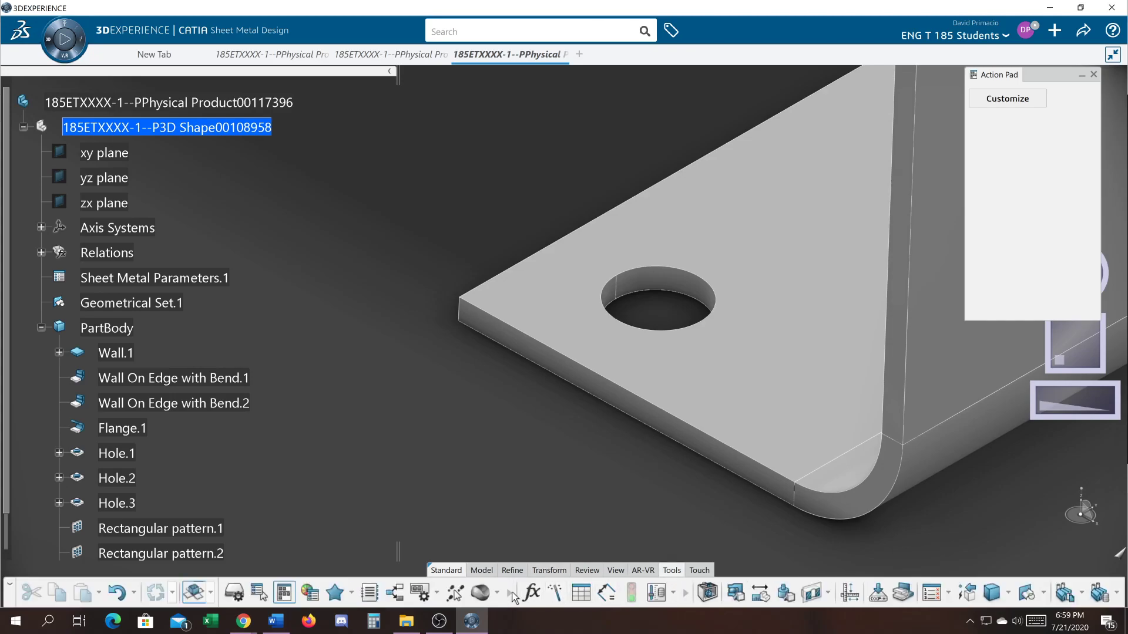
click(532, 593)
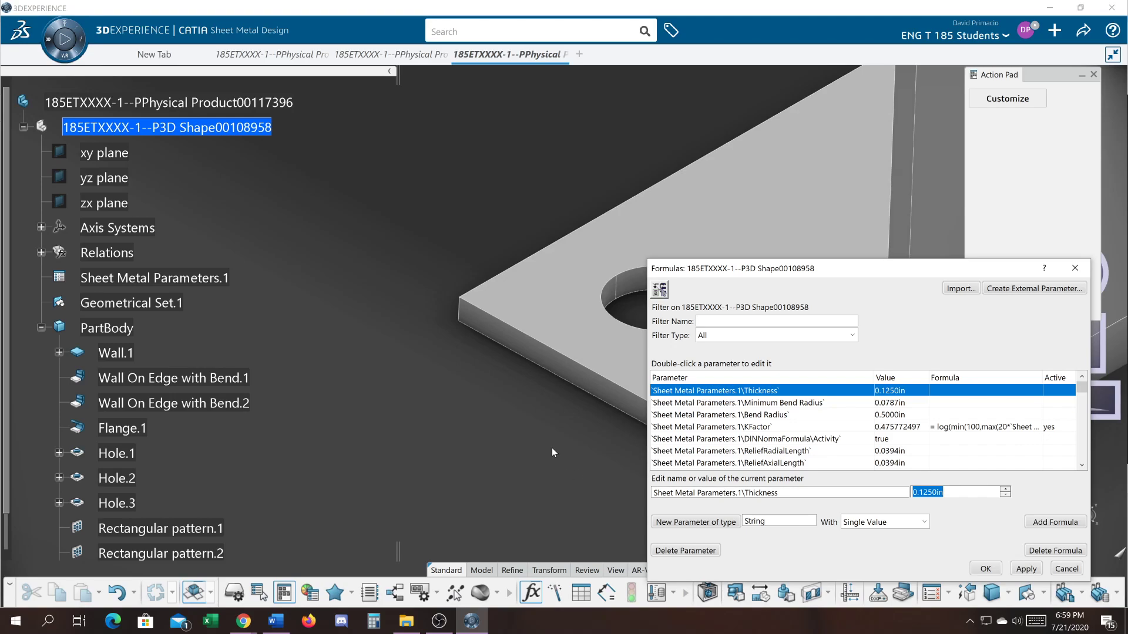
middle_drag(534, 404, 419, 386)
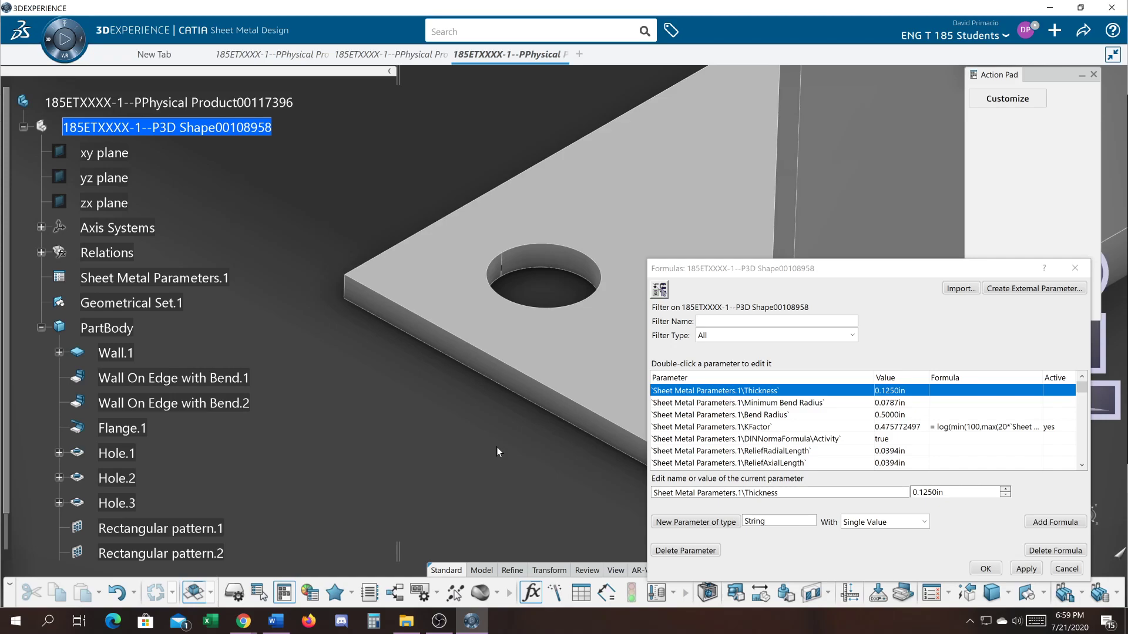
click(115, 454)
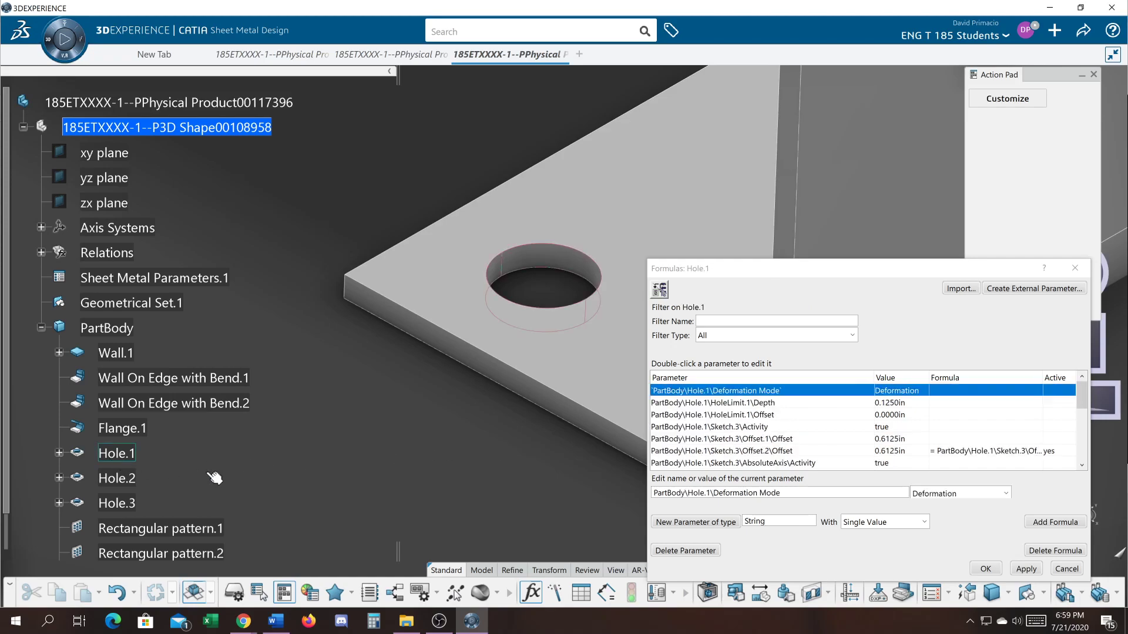
middle_drag(549, 474, 567, 489)
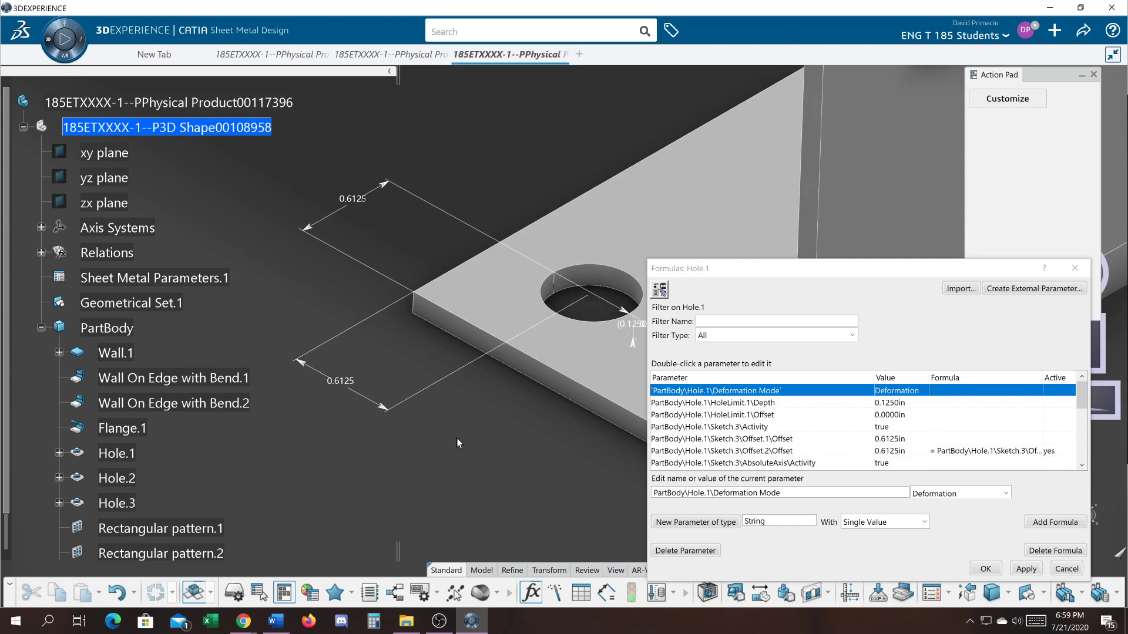
click(360, 390)
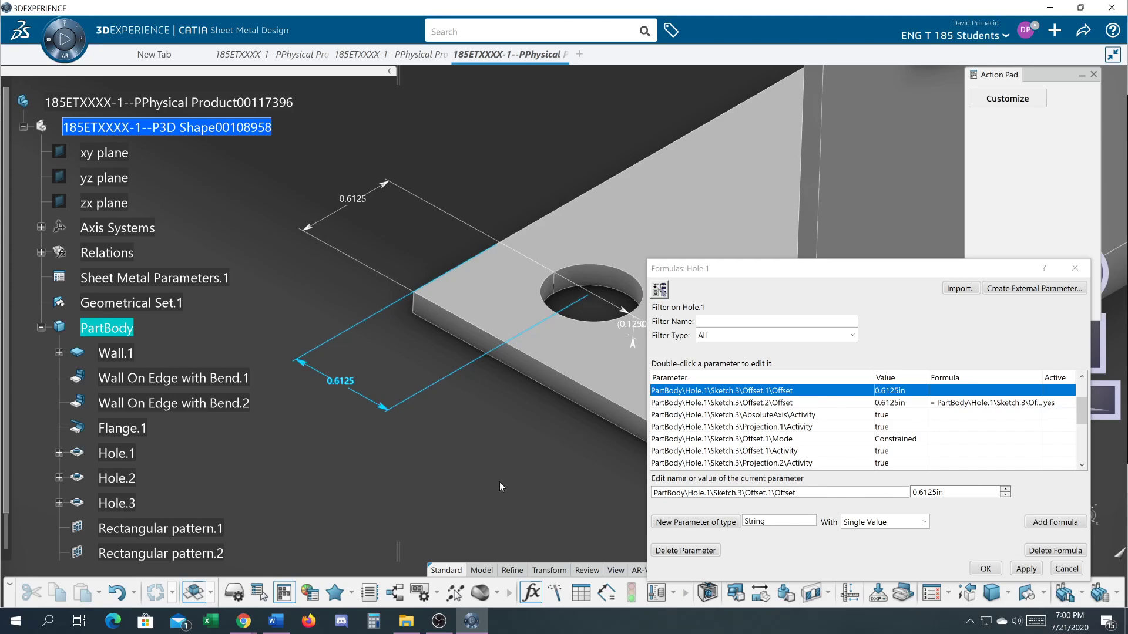
- Set the type for new parameters to Length in the Formulas editor
click(780, 522)
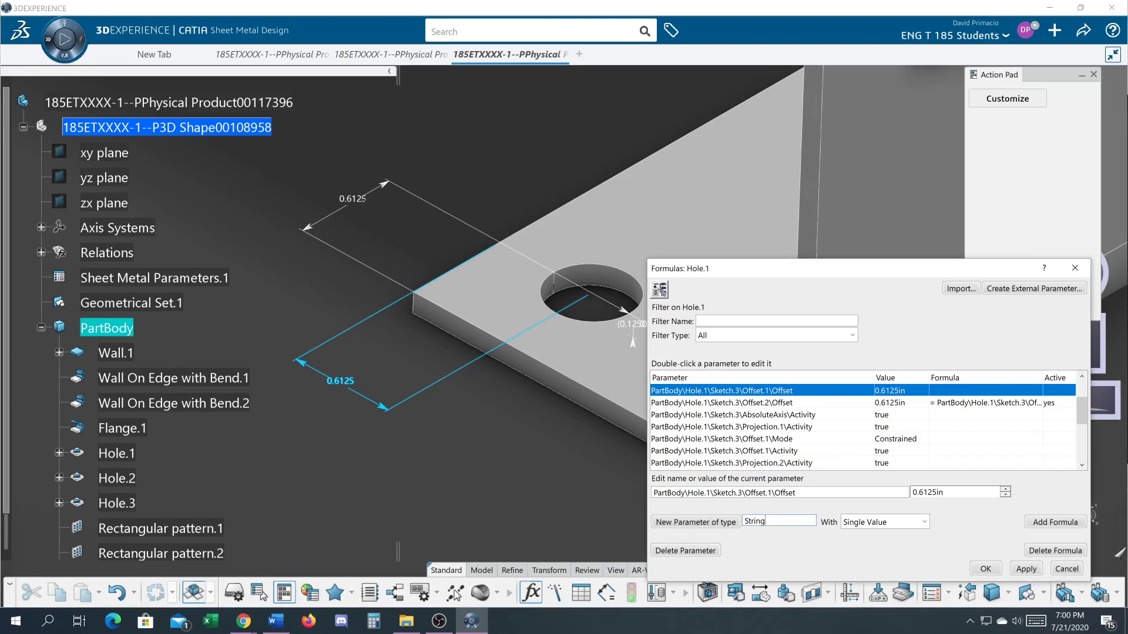
drag(780, 521, 676, 529)
text(Length)
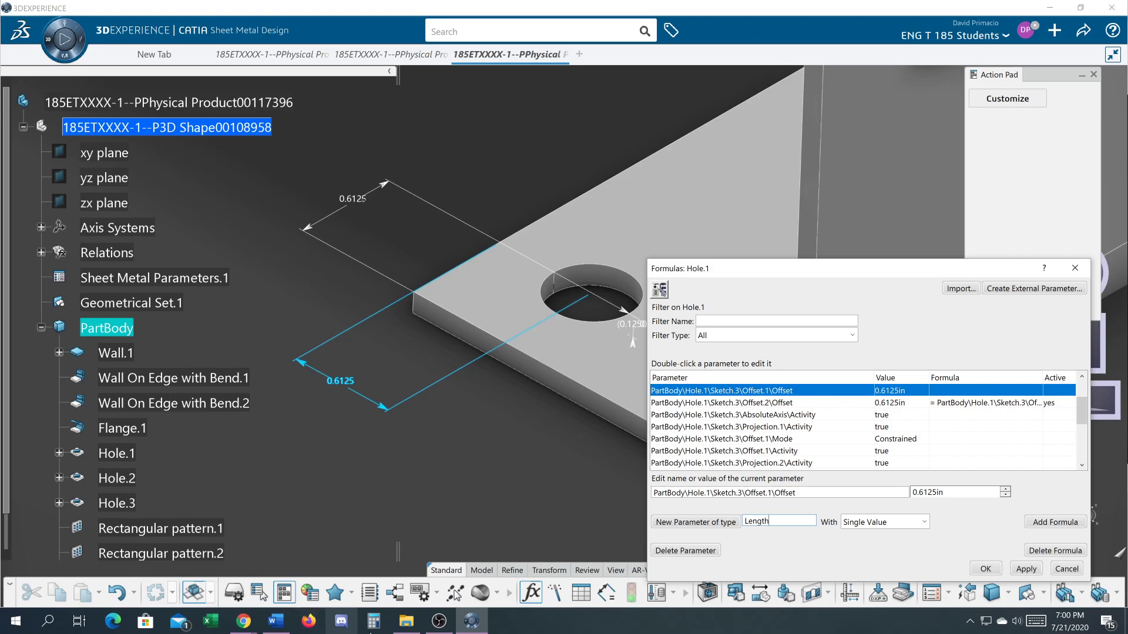
drag(775, 270, 140, 16)
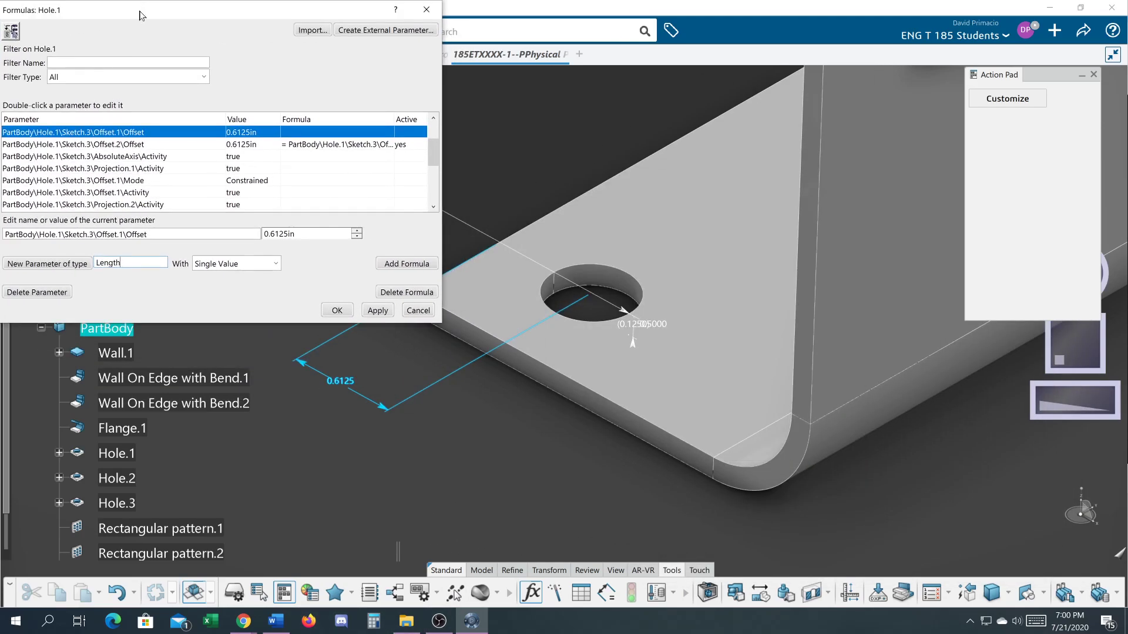
click(57, 262)
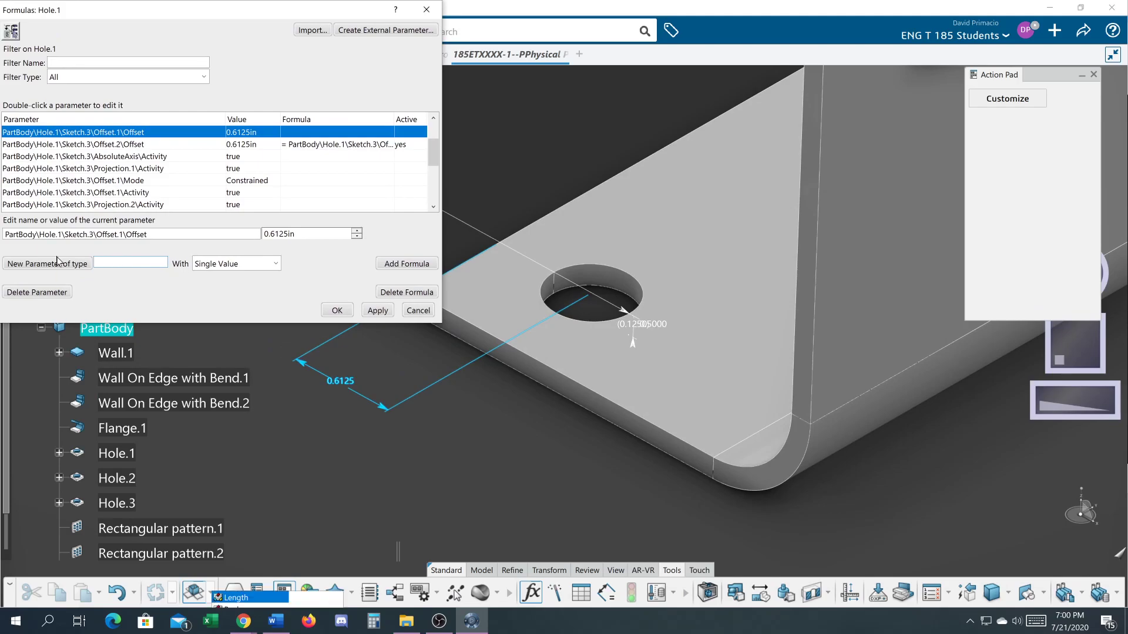
click(238, 599)
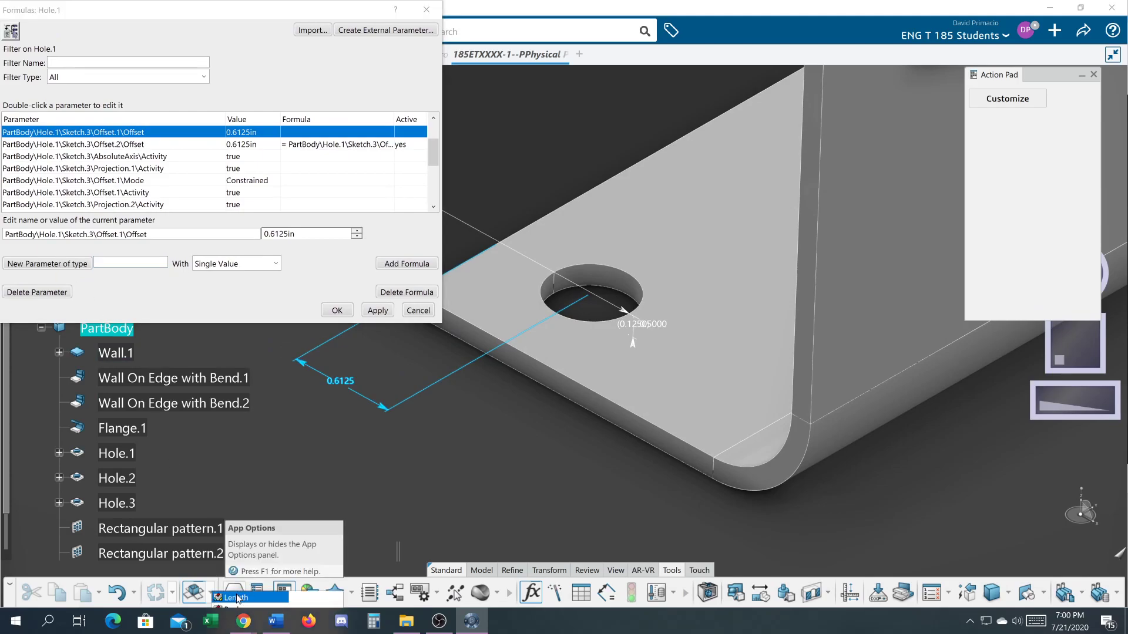
click(237, 599)
drag(189, 15, 746, 215)
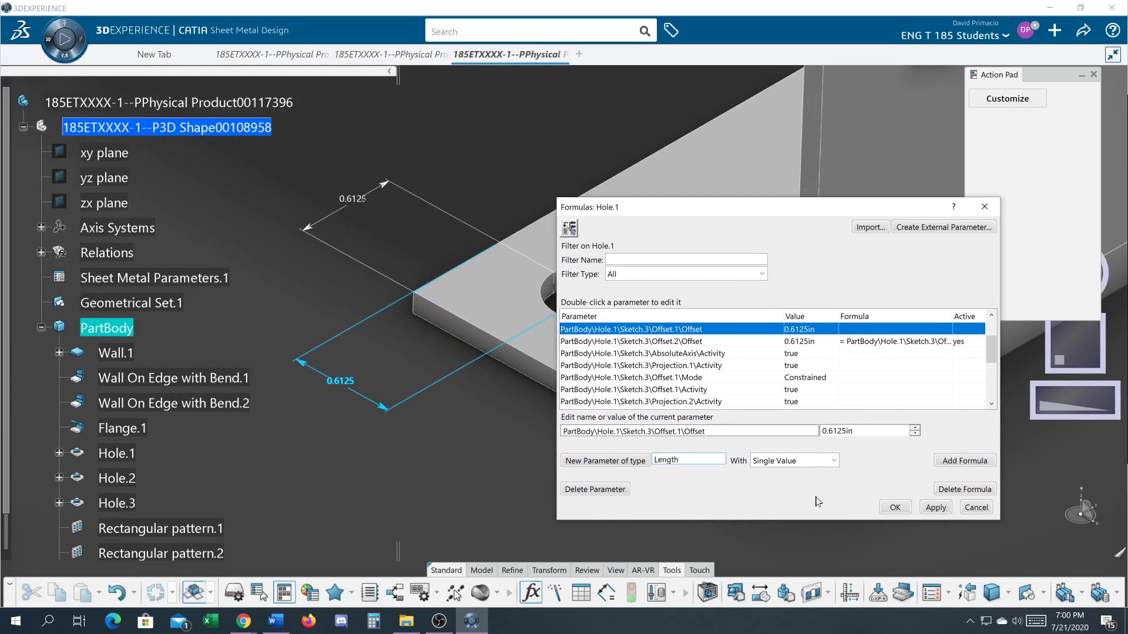
drag(719, 432, 556, 440)
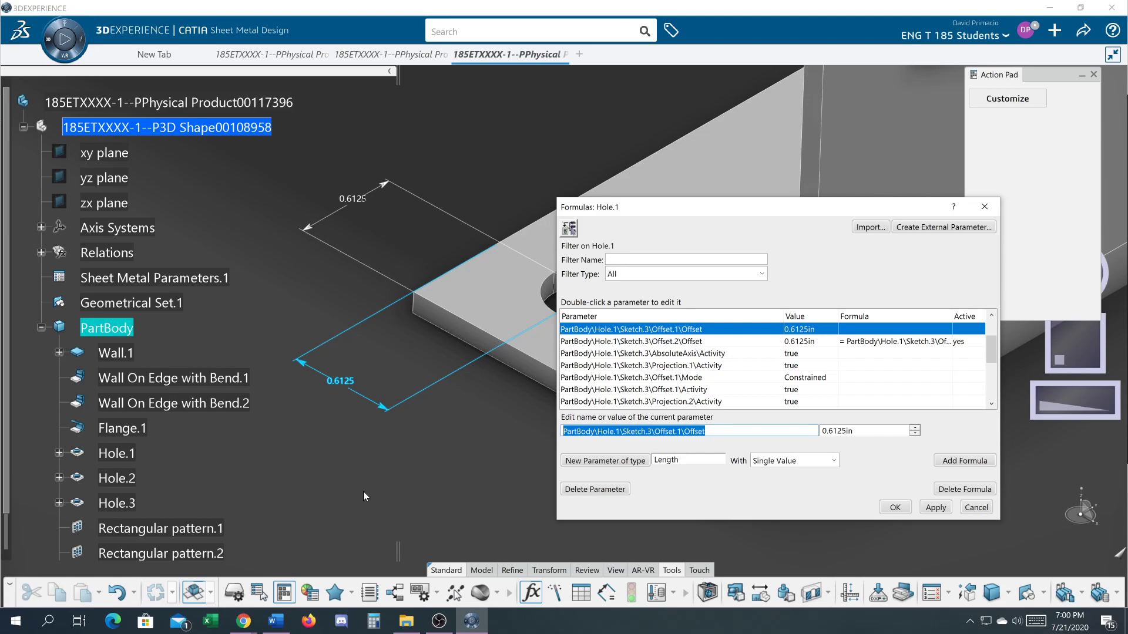
text(Hole)
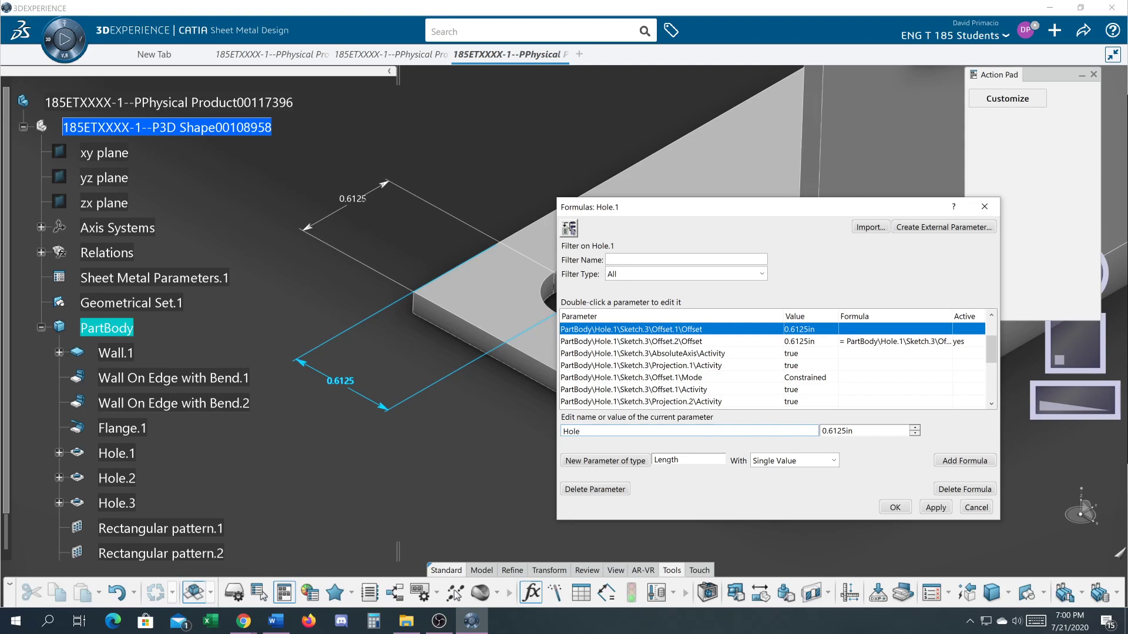
text( Dia)
key(Return)
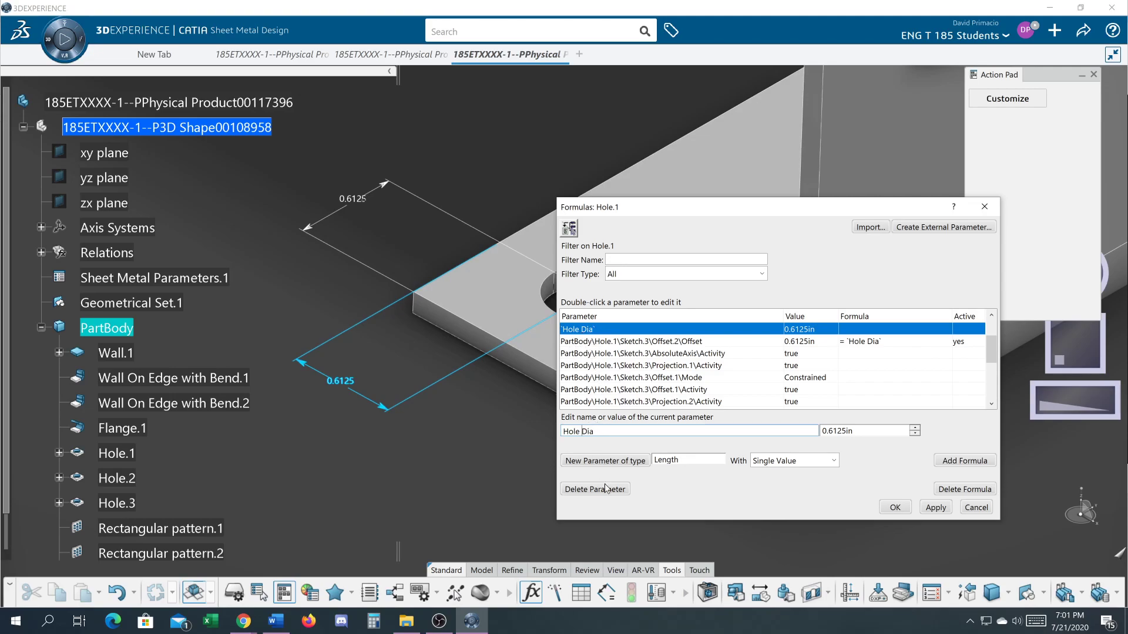
key(BackSpace)
text(_)
key(Tab)
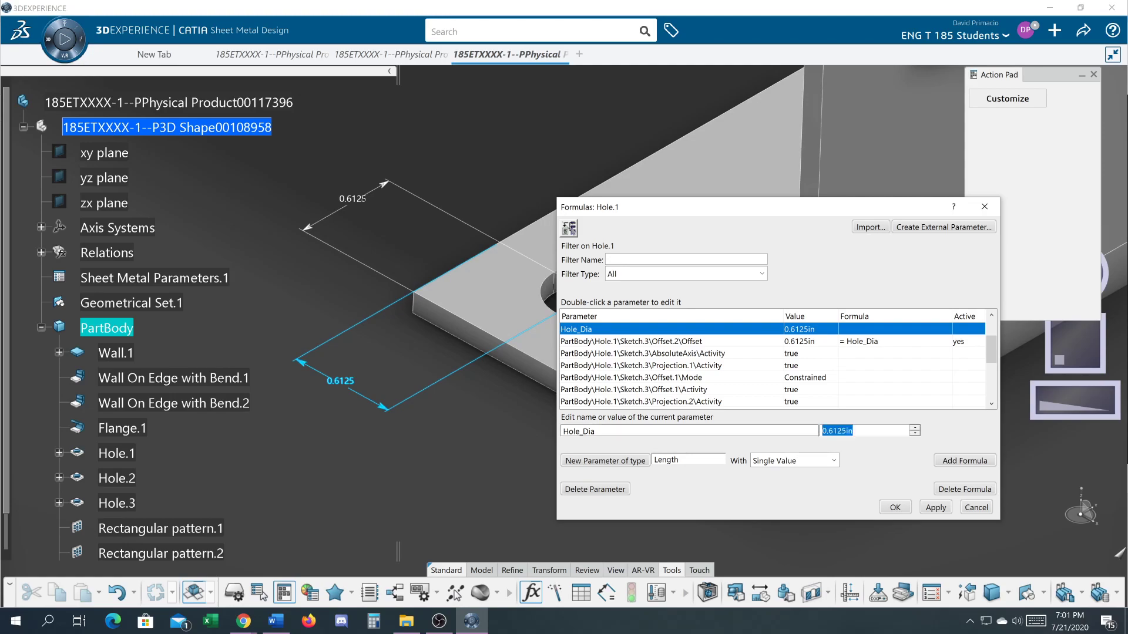
text(0.375)
key(Return)
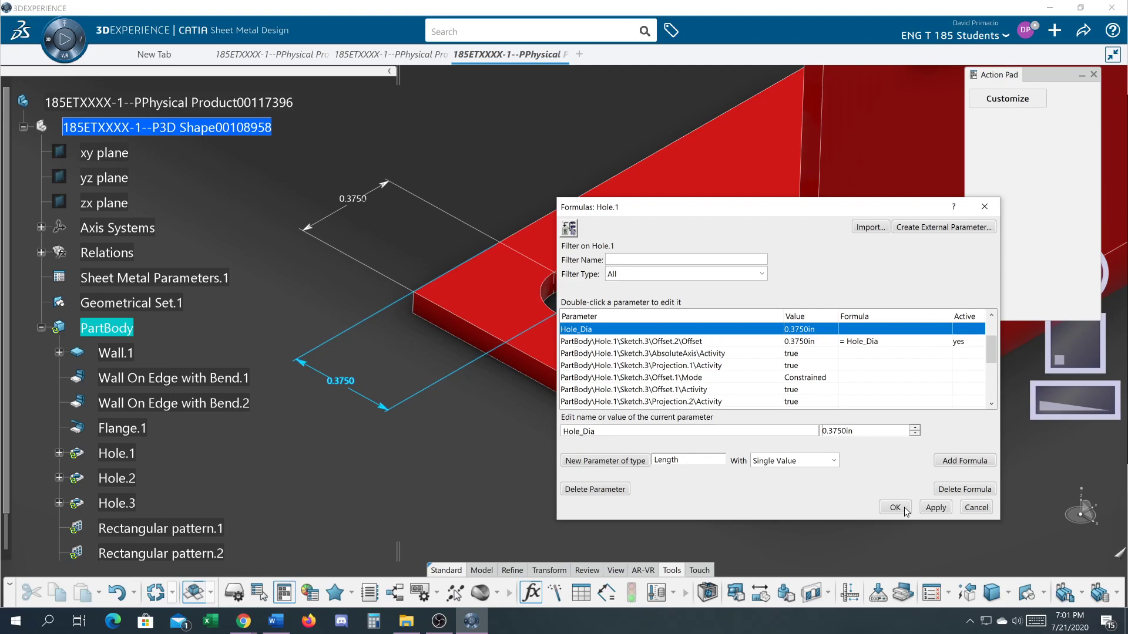
click(975, 507)
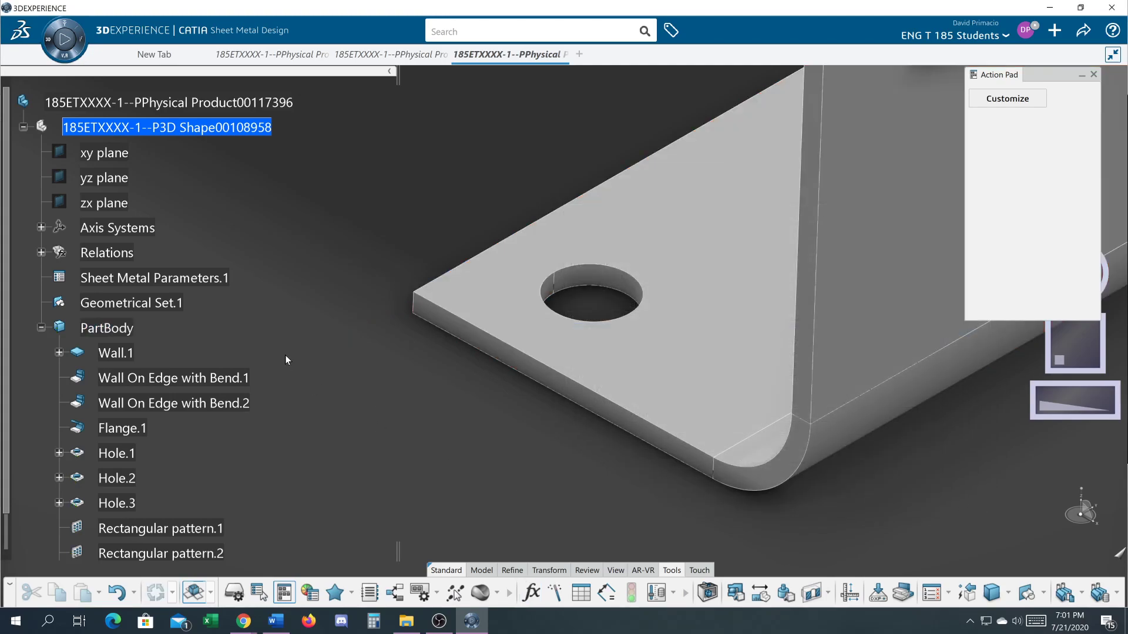
- Create a new single-value Length parameter through the Formulas editor and name it Hole_Dia
click(531, 592)
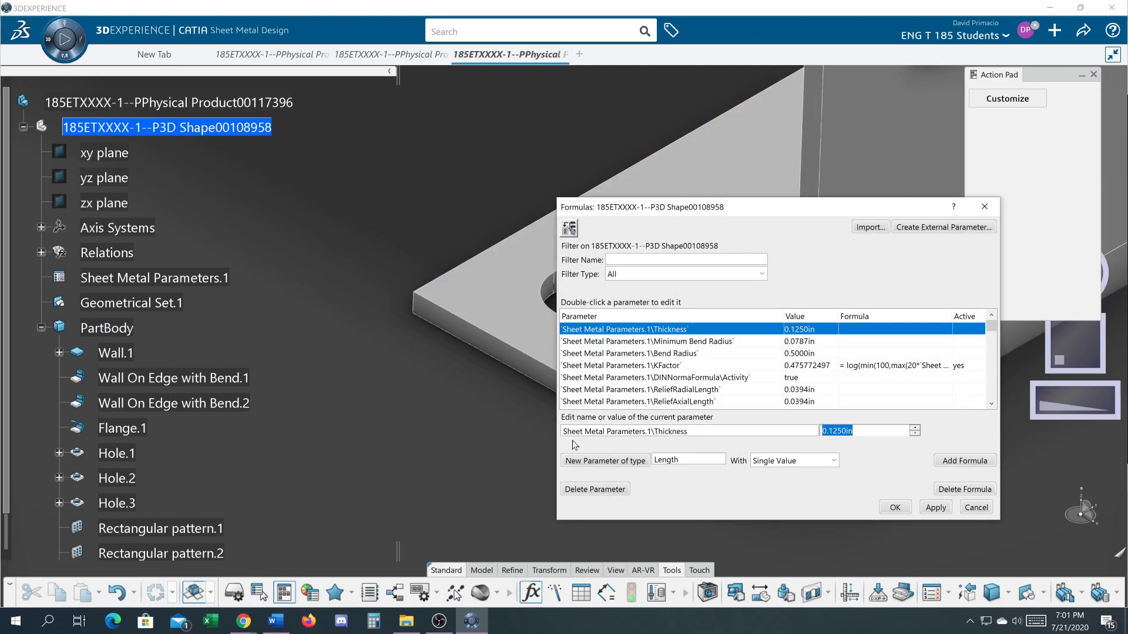
click(599, 461)
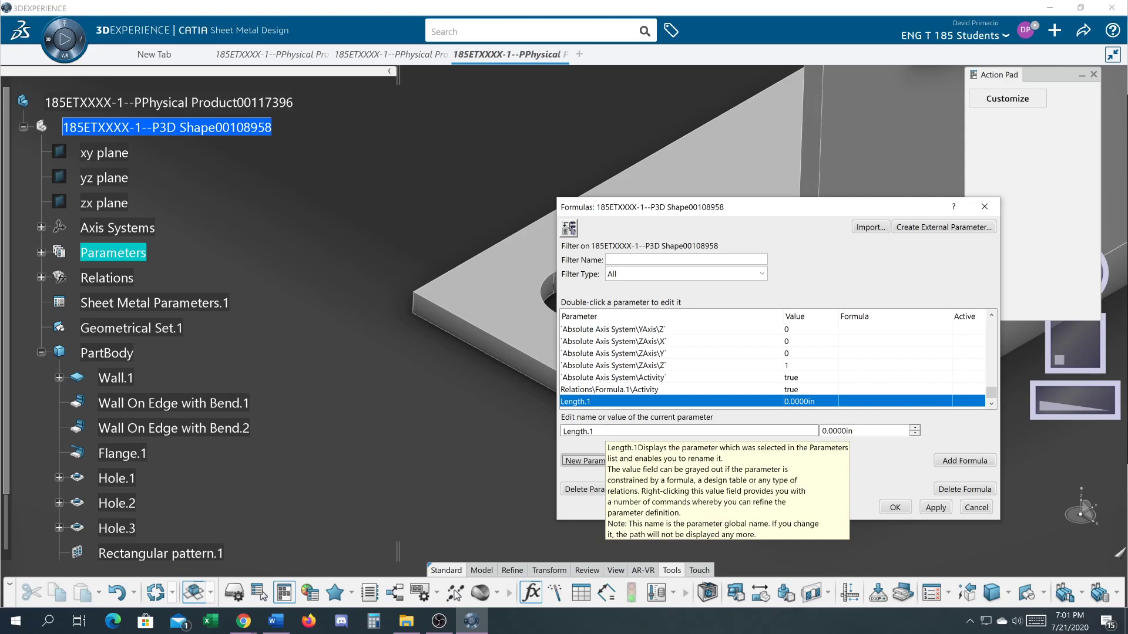
drag(605, 432, 465, 439)
text(xyz)
key(BackSpace)
key(BackSpace)
key(BackSpace)
text(H)
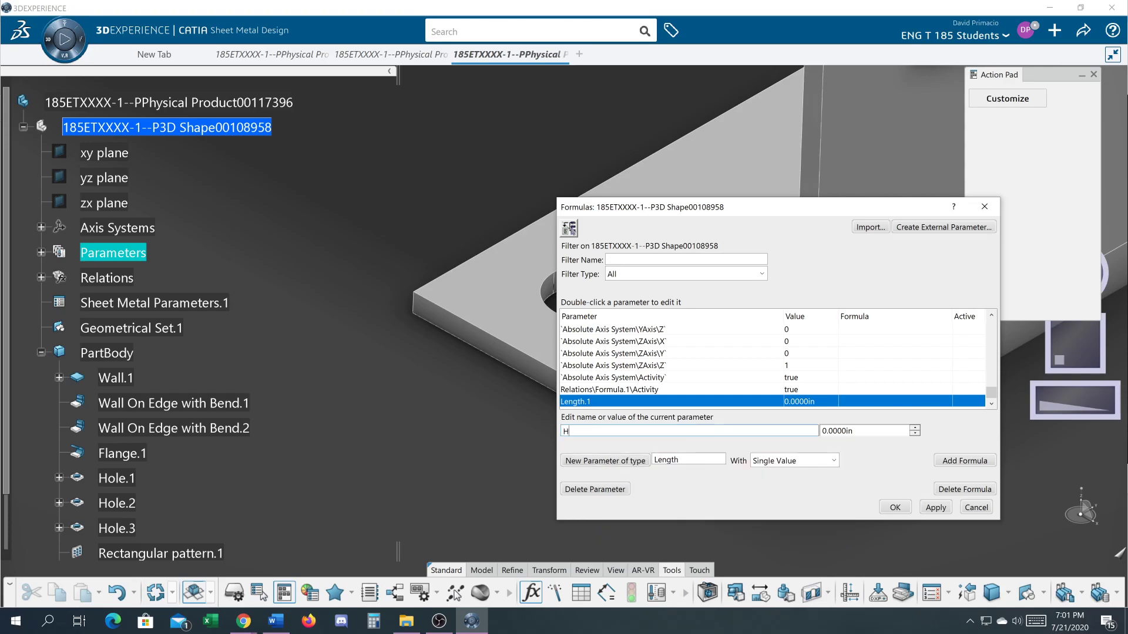
text(ole_Dai)
key(BackSpace)
text(iam)
key(Return)
key(BackSpace)
- Set the Hole_Dia parameter to 0.375 in and accept the formula changes
drag(858, 431, 795, 431)
text(0.375)
key(Return)
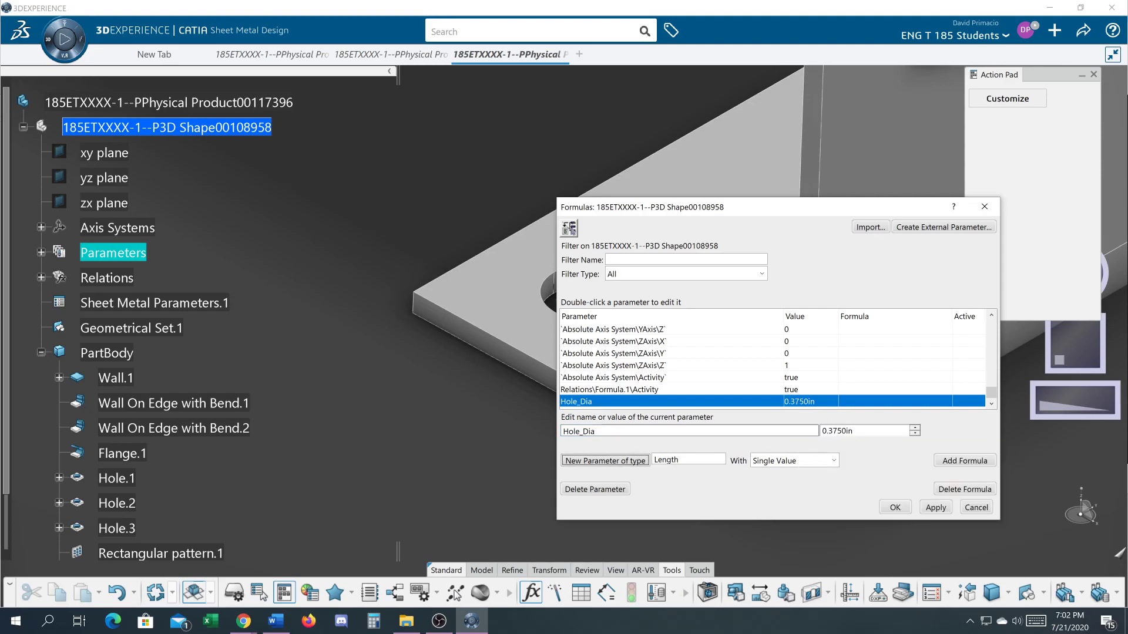
click(892, 507)
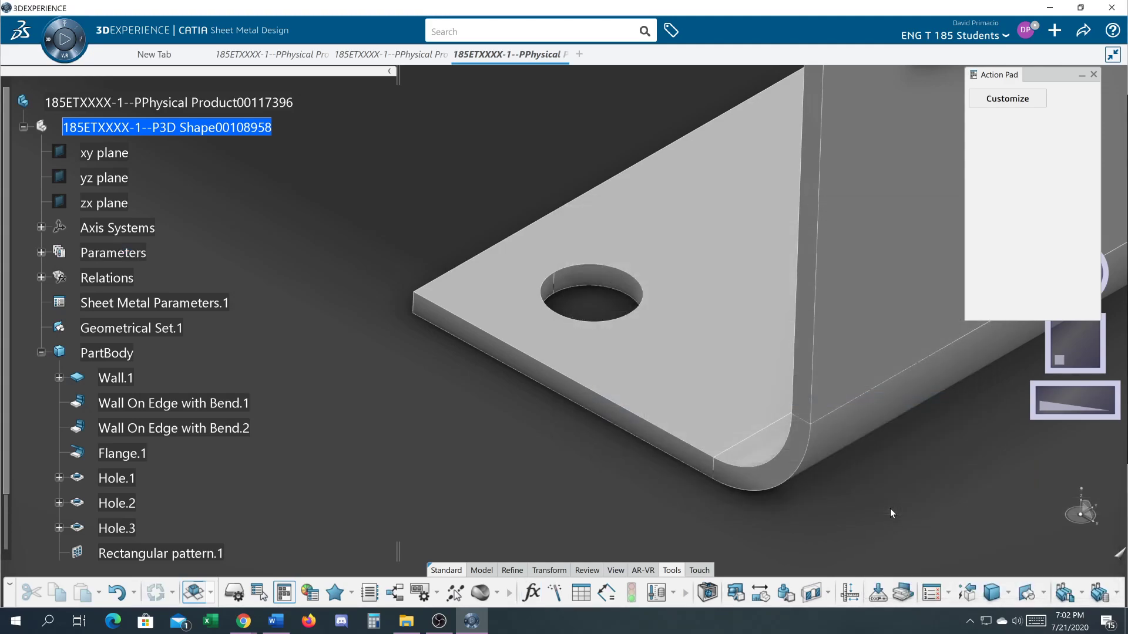
- Link the lower flange hole's main diameter to the Hole_Dia parameter by formula and accept the hole definition
click(41, 253)
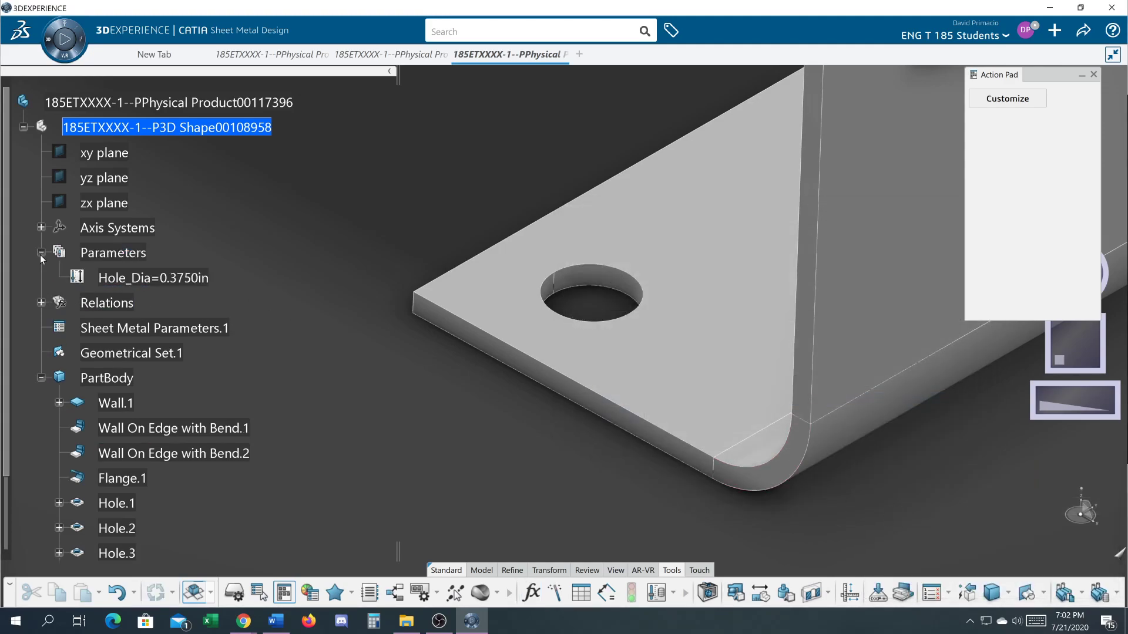
double_click(622, 274)
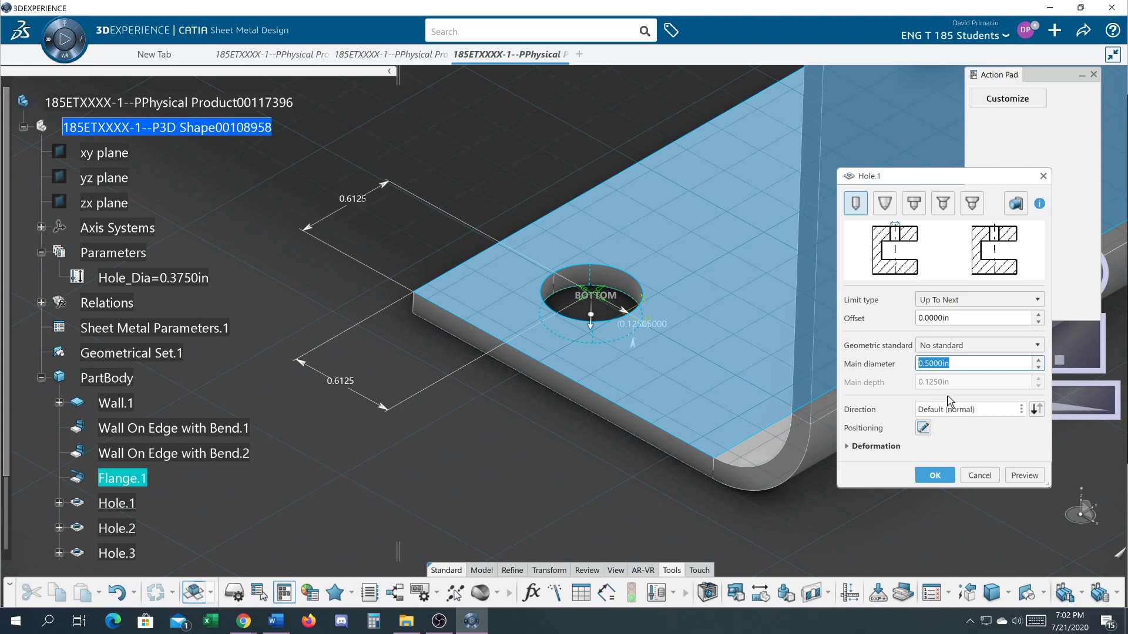
right_click(977, 364)
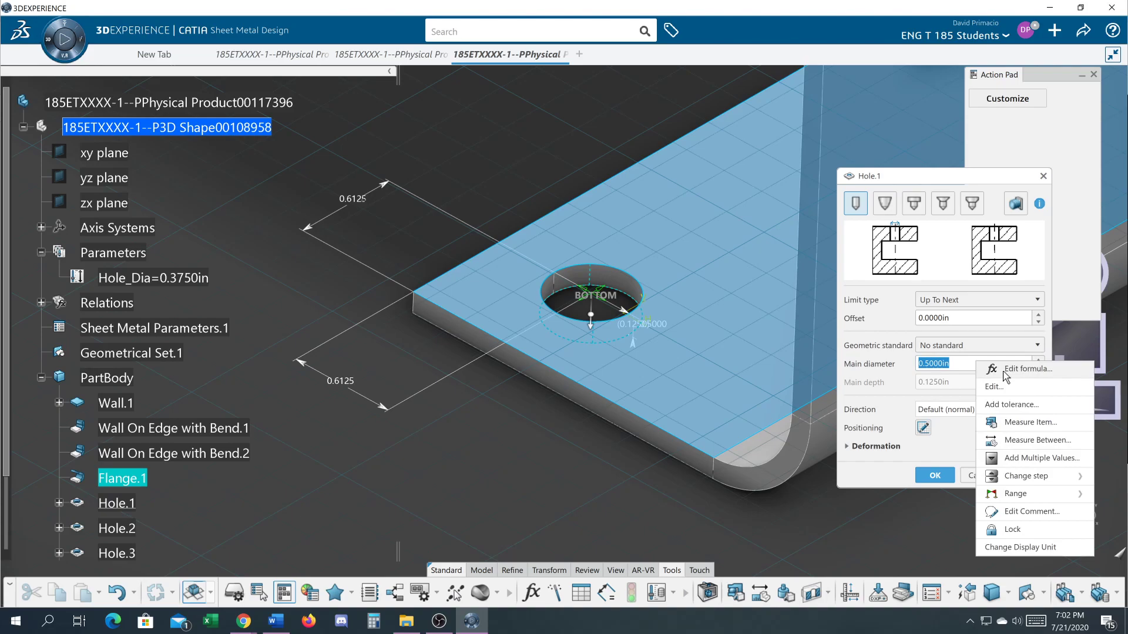
click(1006, 371)
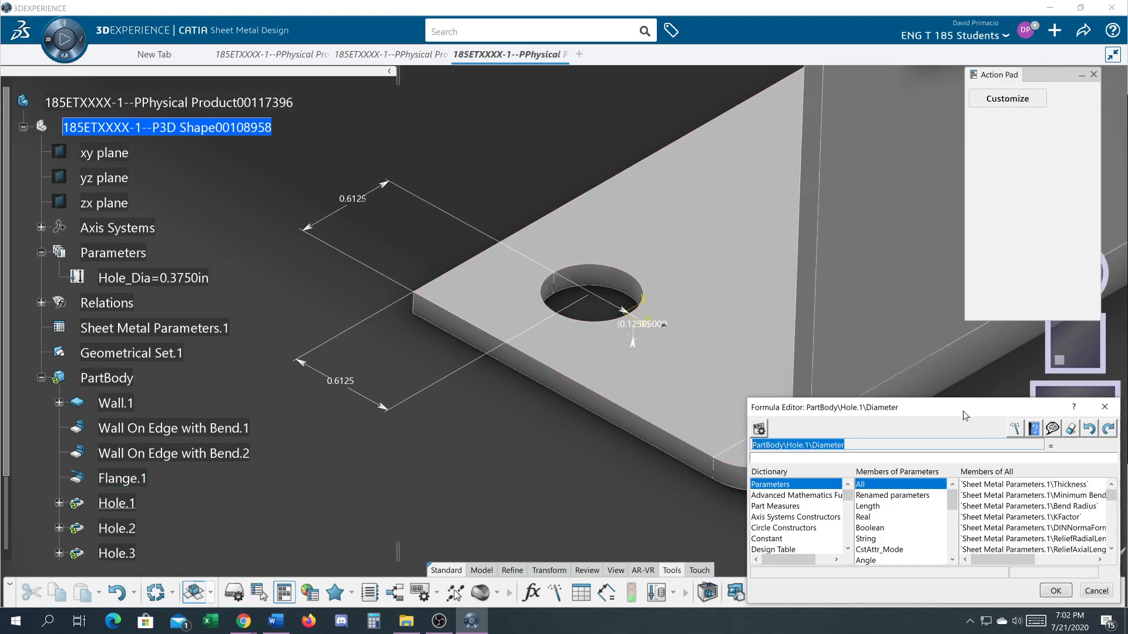
drag(964, 411, 860, 360)
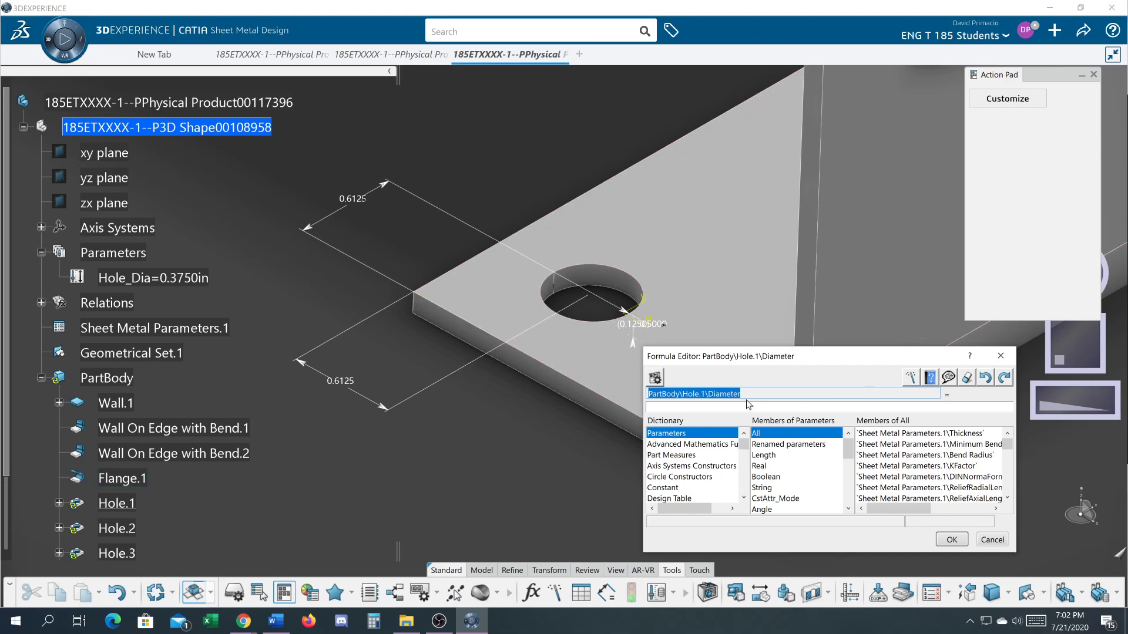
click(151, 280)
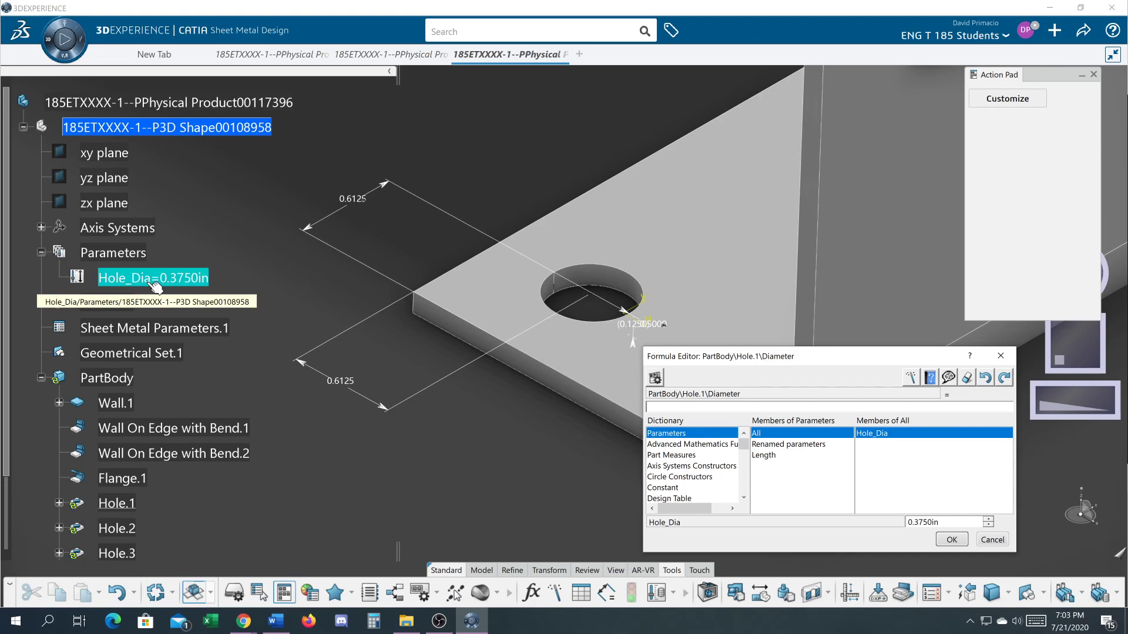
click(154, 284)
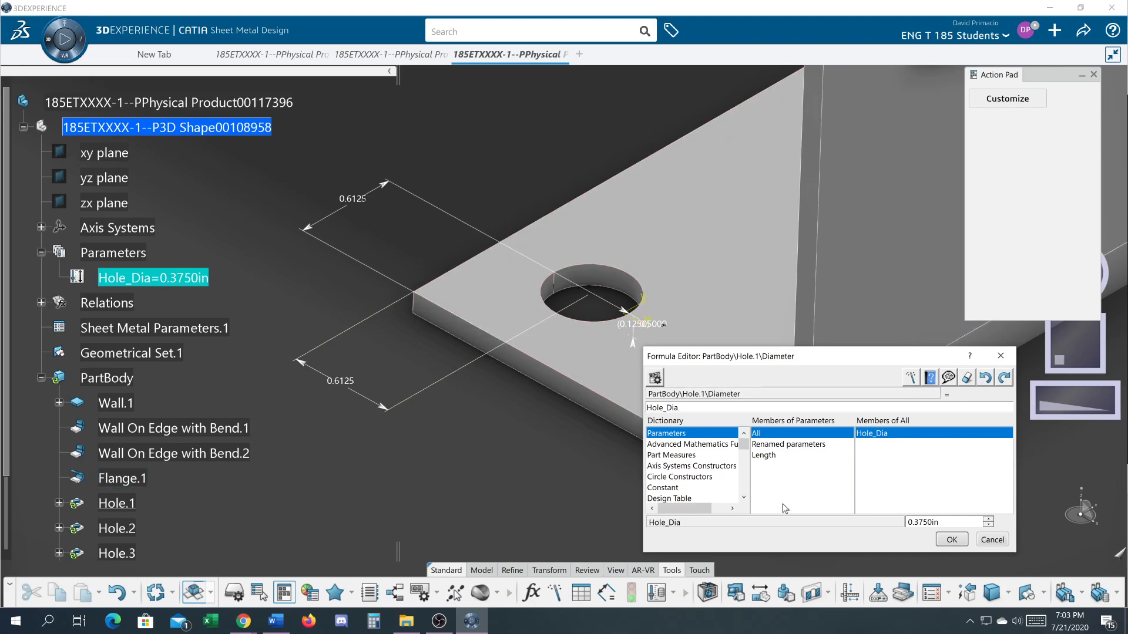
click(952, 539)
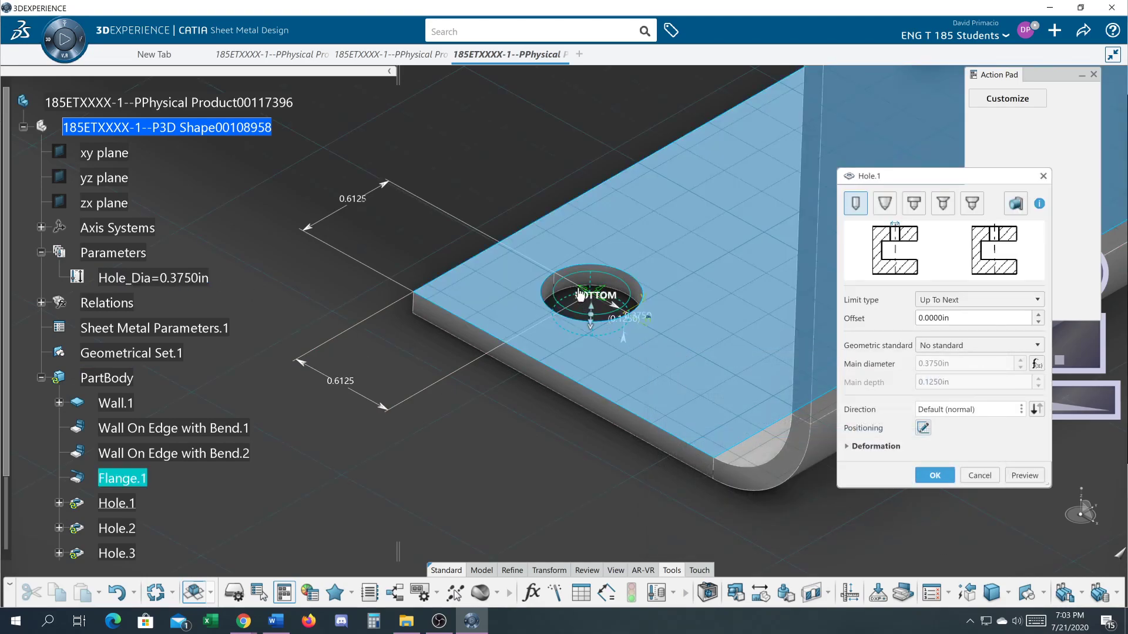
click(932, 477)
- Reopen the lower flange hole's definition and check the constraint on the offset measured along the flange's long side edge
middle_drag(421, 404, 472, 403)
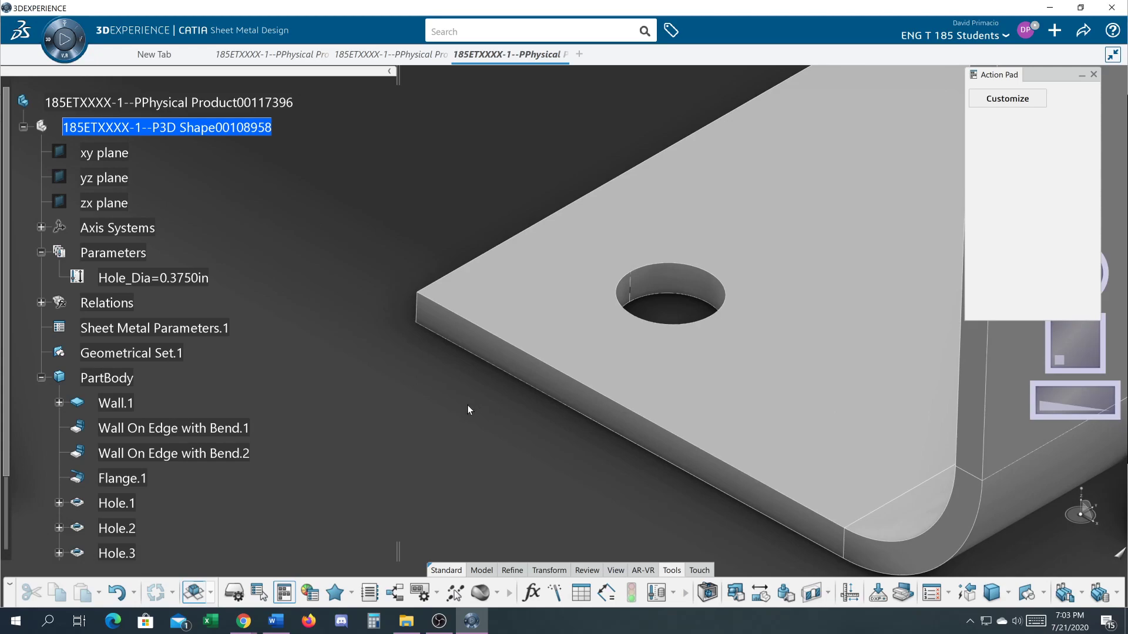
mouse_move(367, 374)
middle_down()
mouse_move(357, 360)
mouse_move(365, 365)
mouse_move(350, 382)
middle_up()
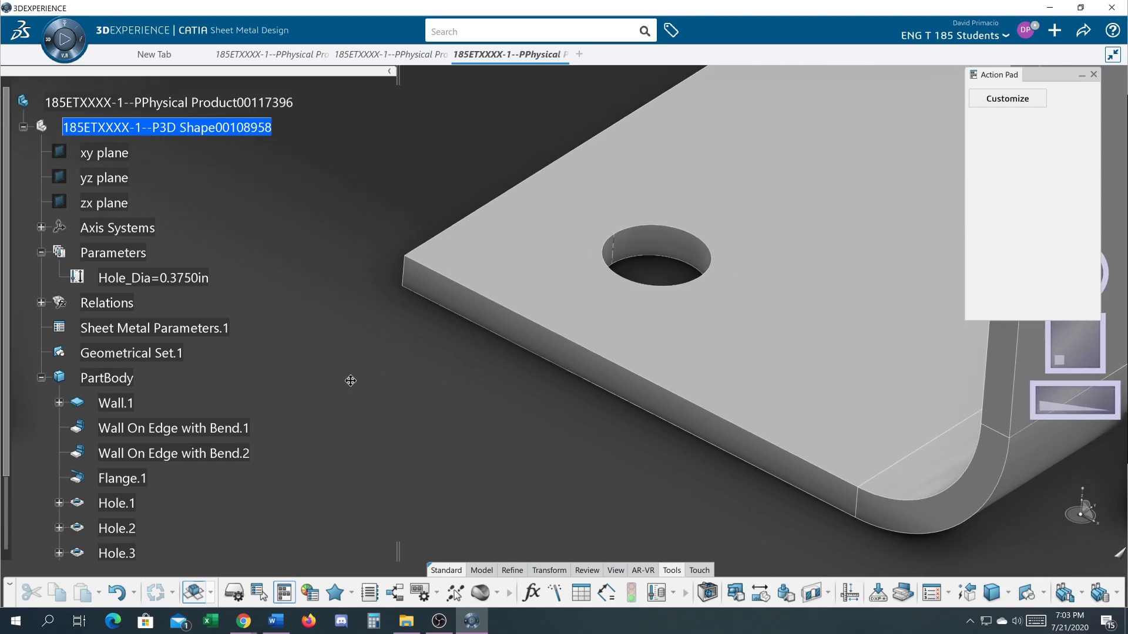
double_click(653, 250)
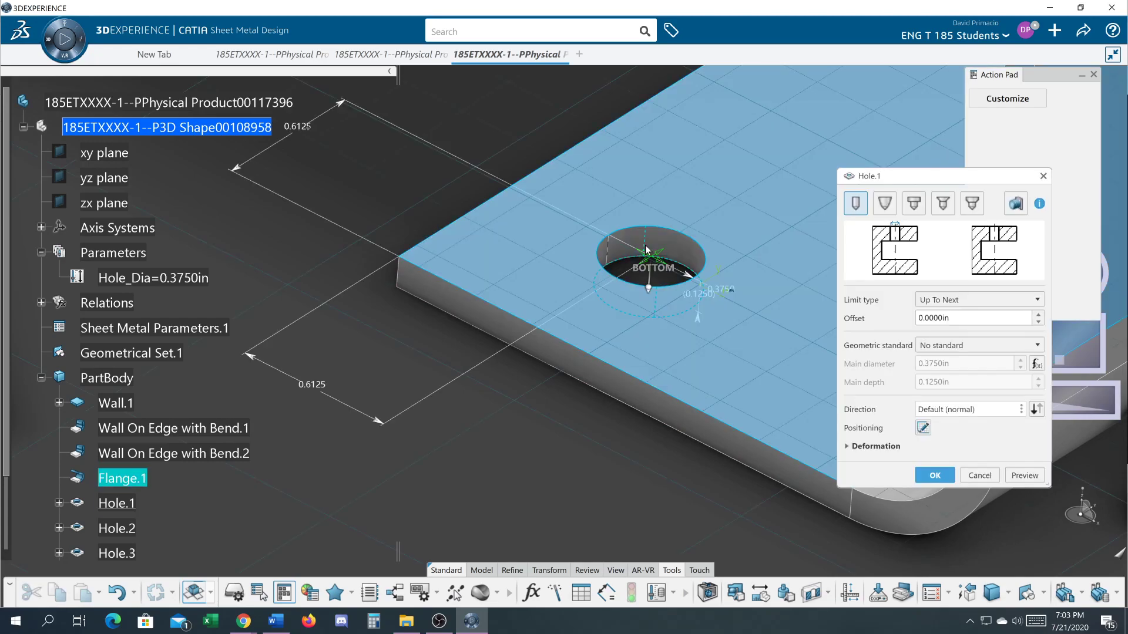
middle_drag(436, 302, 530, 384)
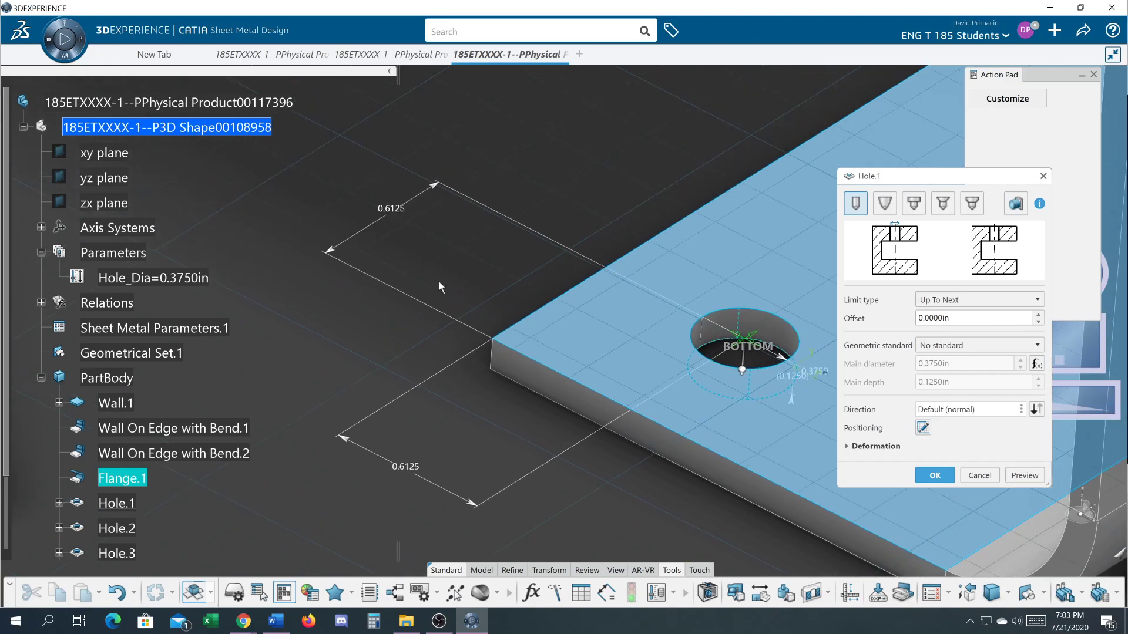
double_click(389, 212)
mouse_move(636, 386)
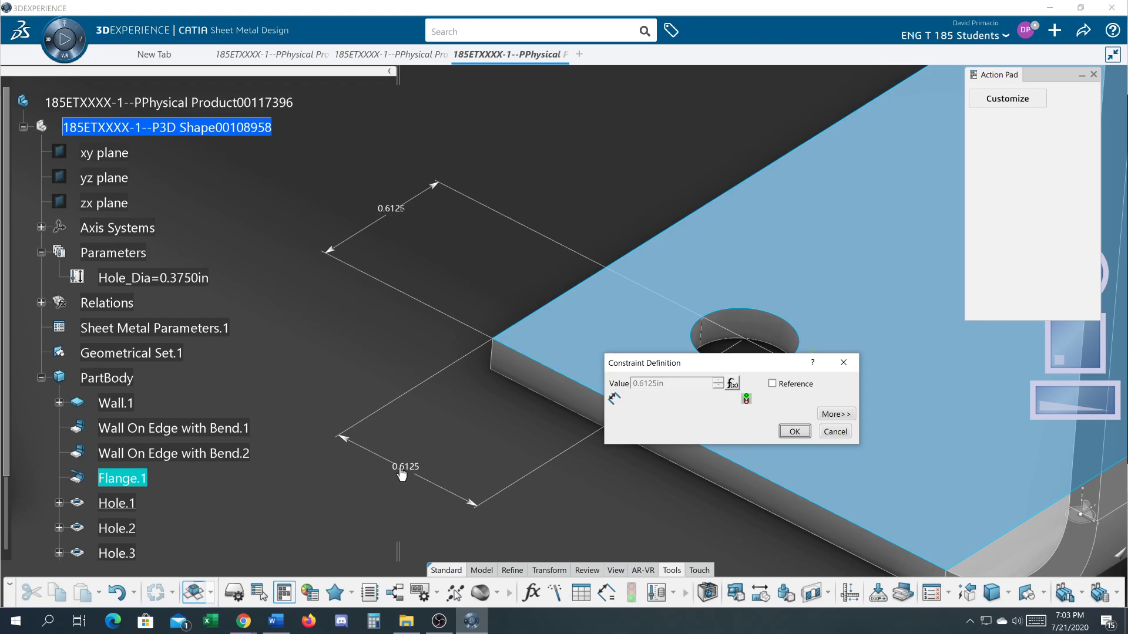
click(792, 433)
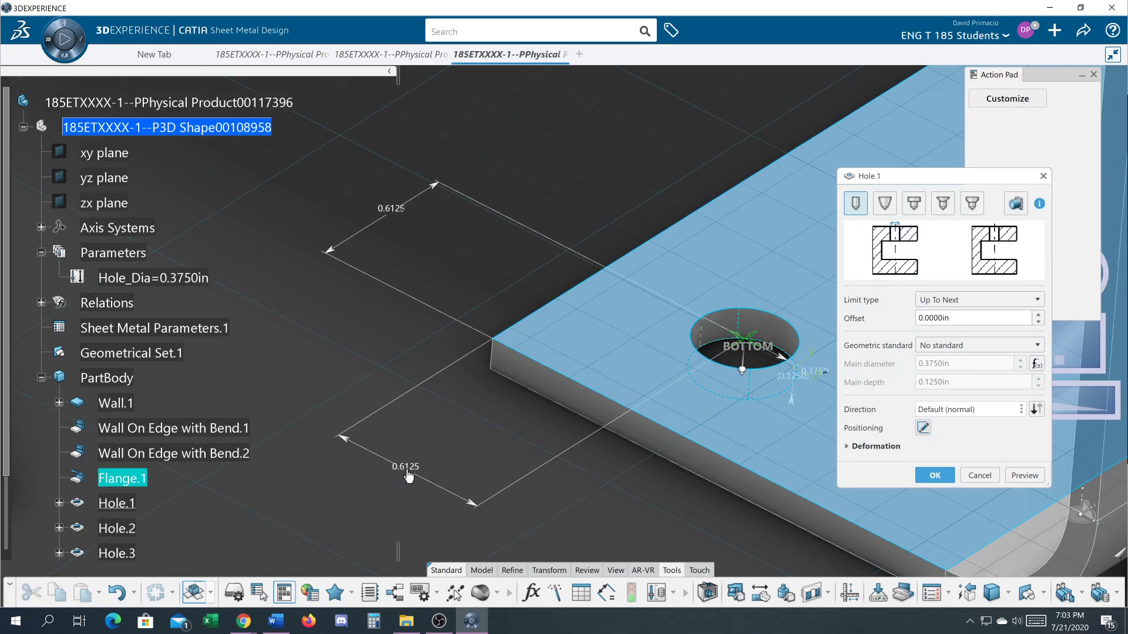
- Try driving the hole offset measured along the flange's front edge with the formula 1.5*Hole_Dia+.05
double_click(410, 473)
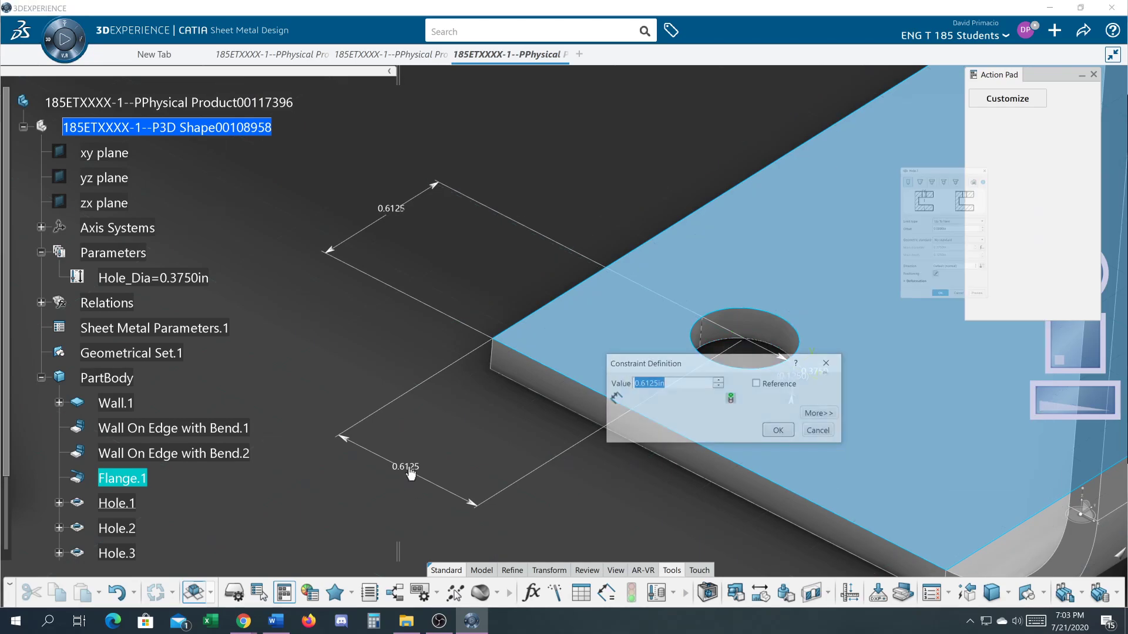
right_click(677, 383)
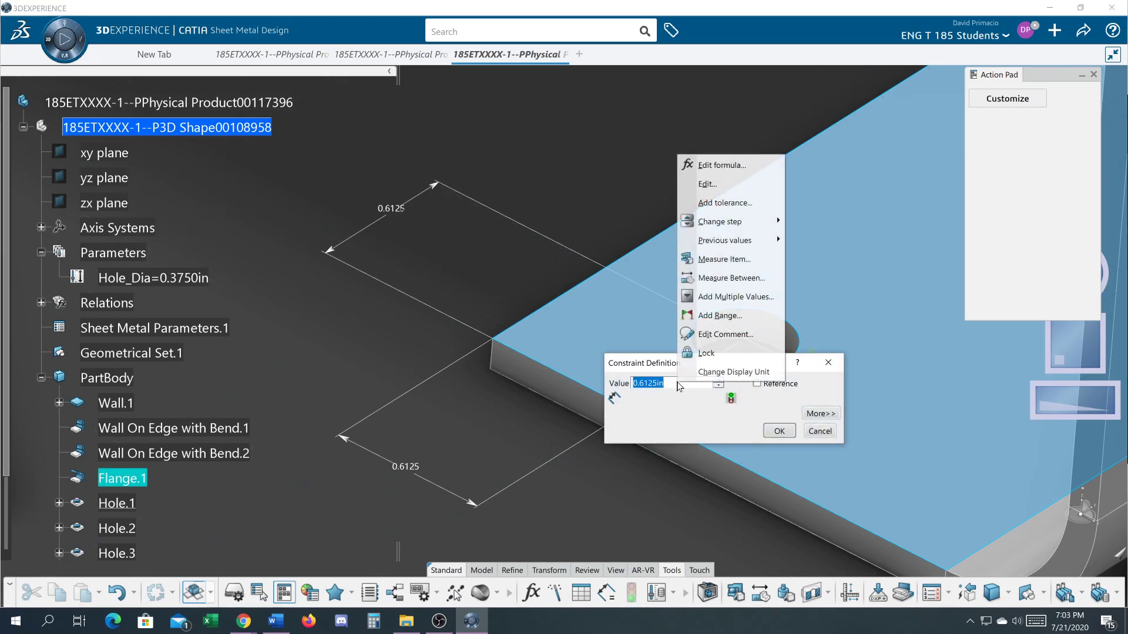
click(713, 168)
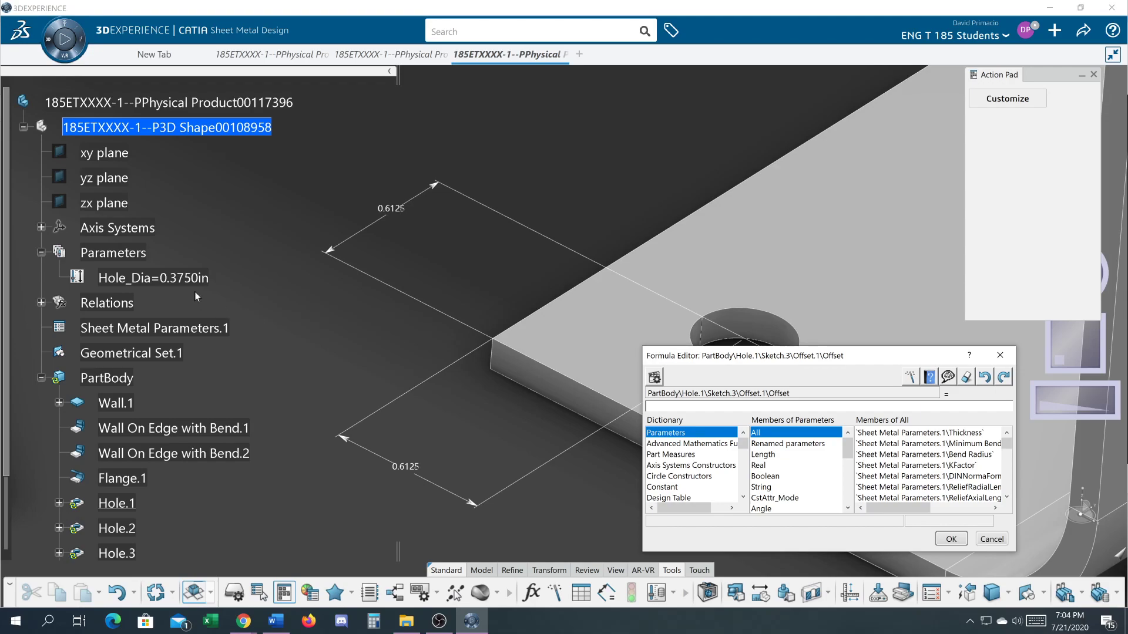
text(1.5*)
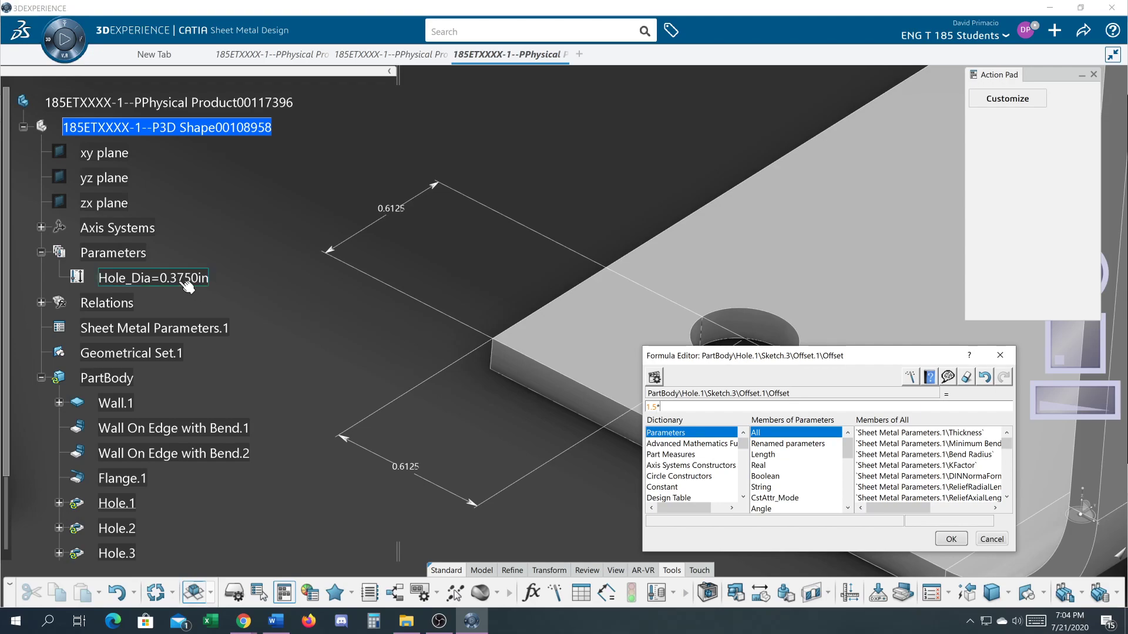
click(185, 280)
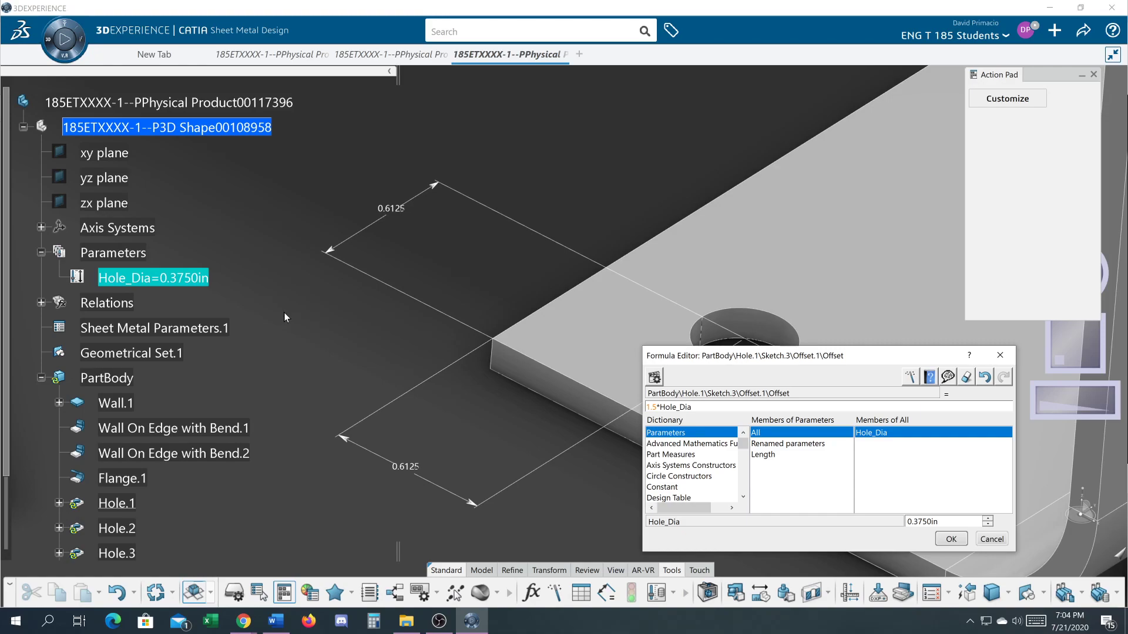
text(+.05)
click(949, 539)
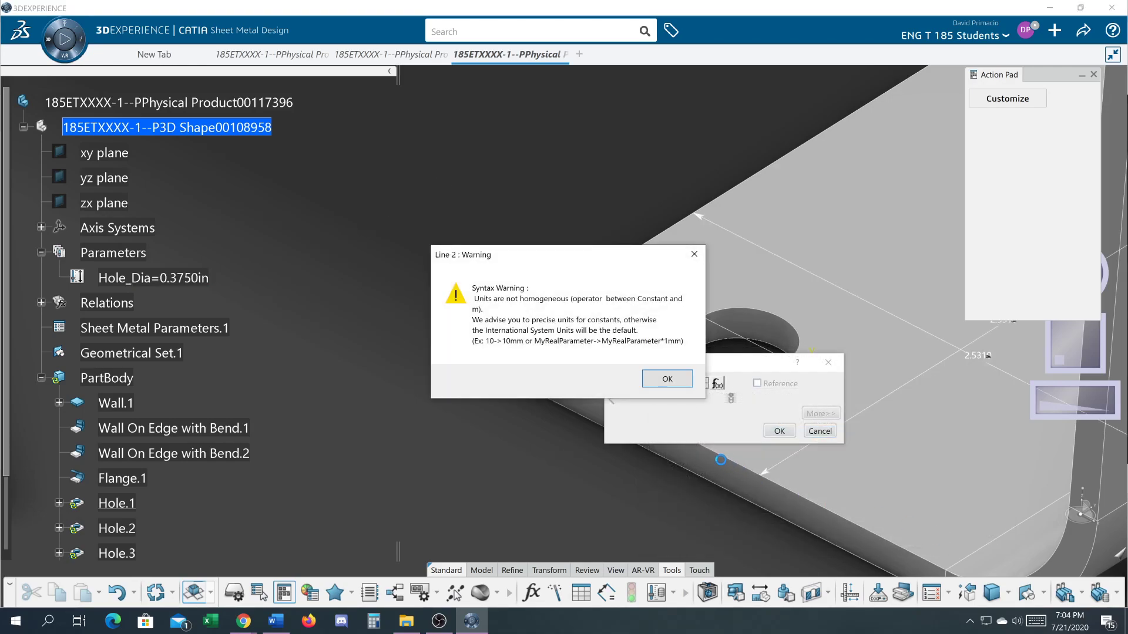
click(664, 381)
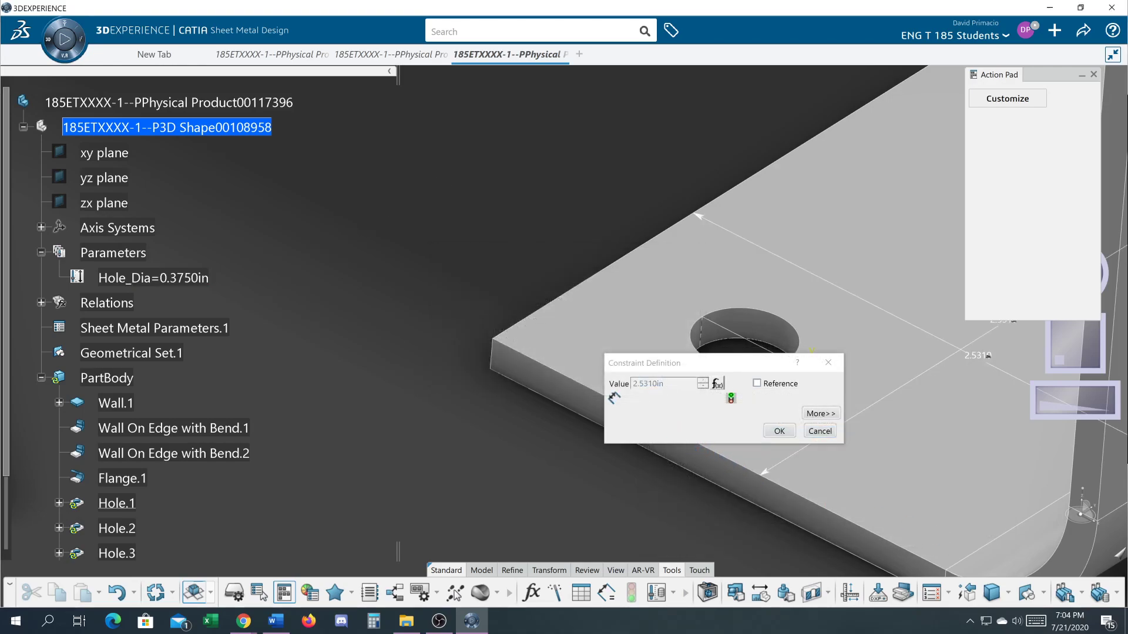
- Replace the front-edge offset's formula with Hole_Dia*1.5+.05
click(717, 384)
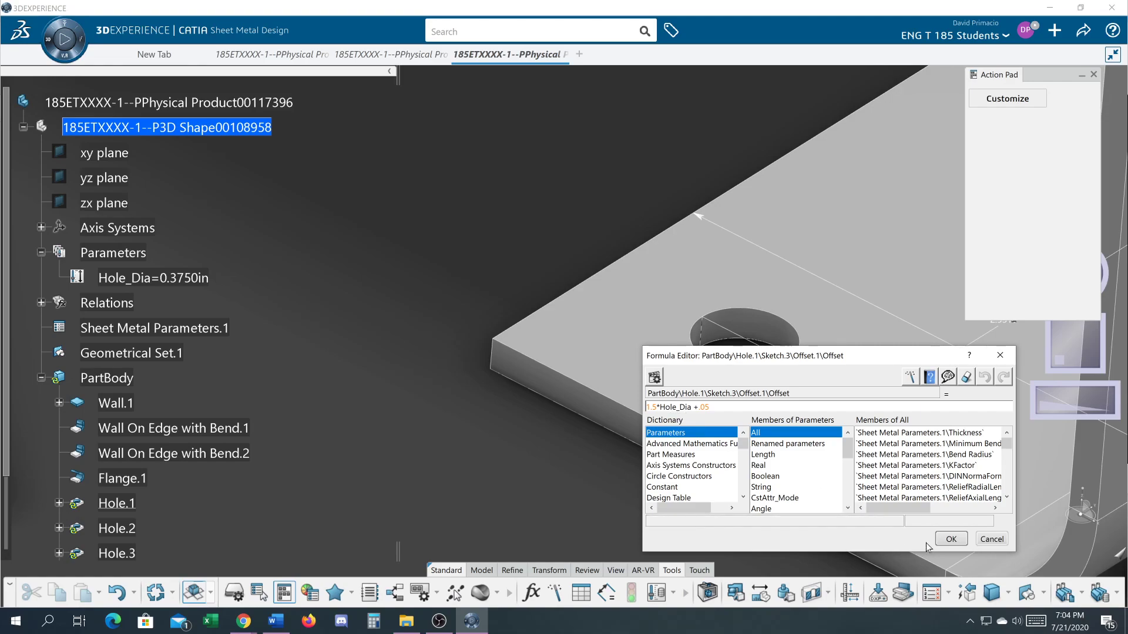
drag(718, 407, 645, 407)
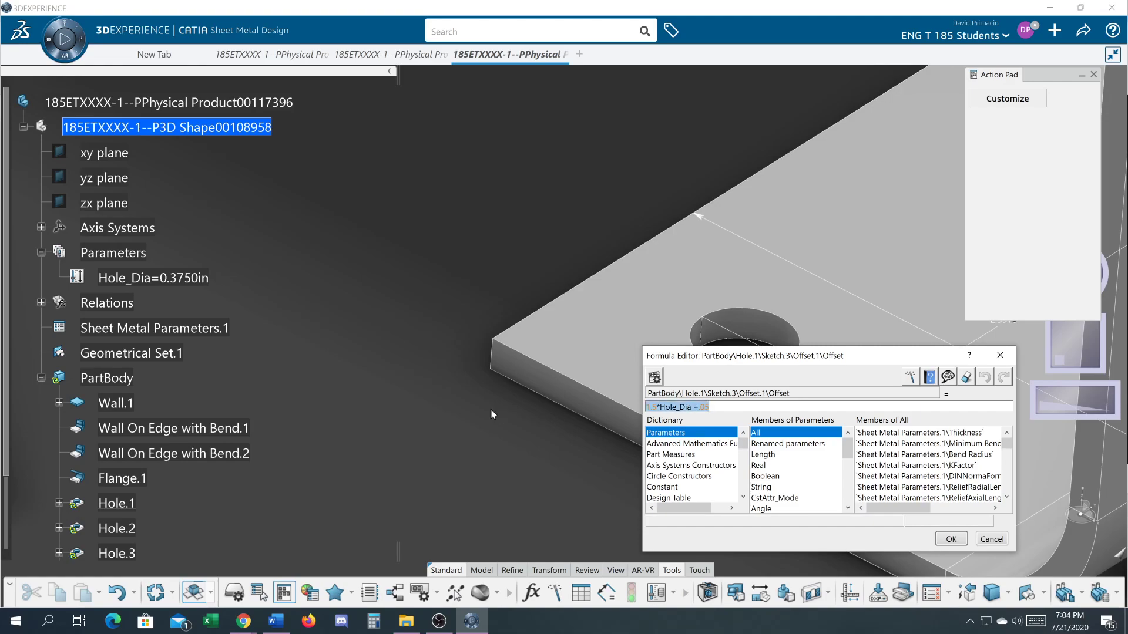
key(Delete)
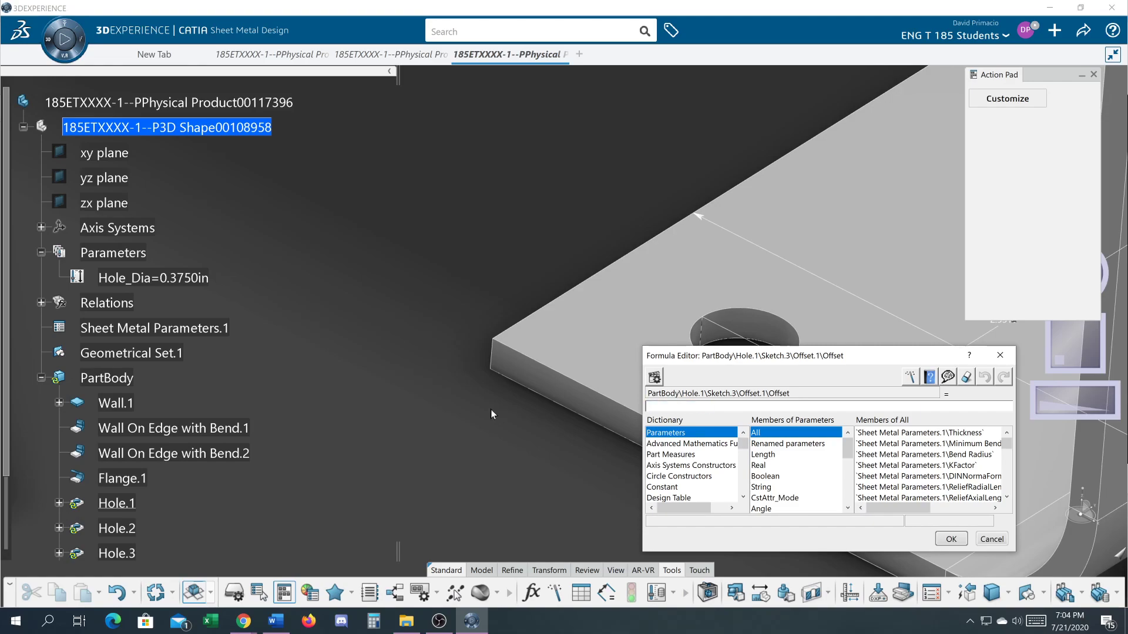
click(177, 280)
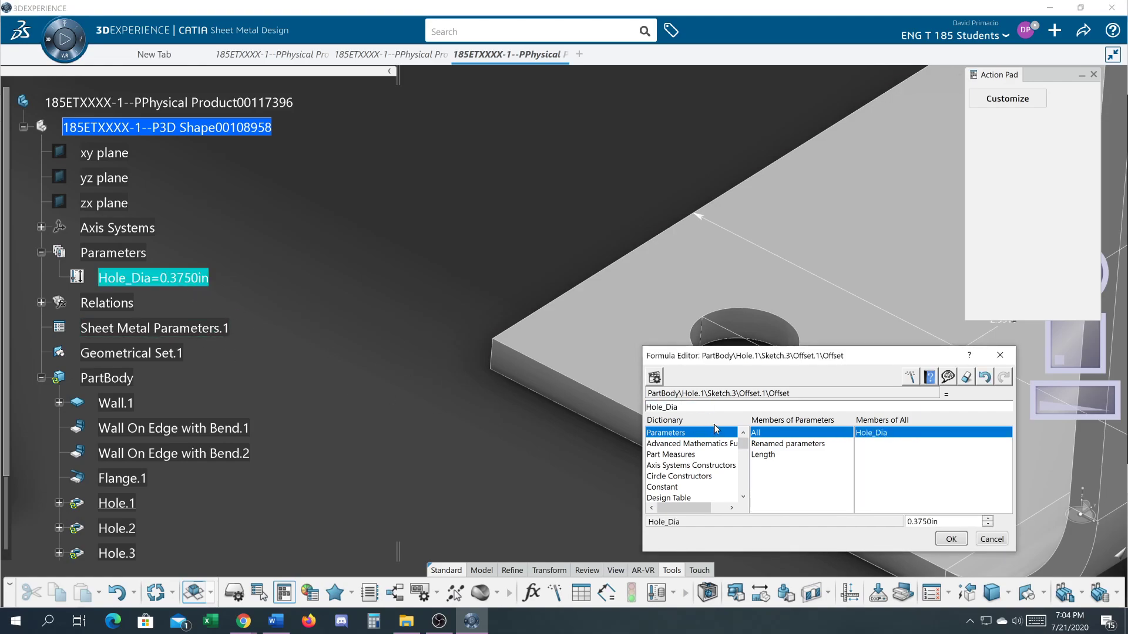
text(*1.5+.05)
click(950, 539)
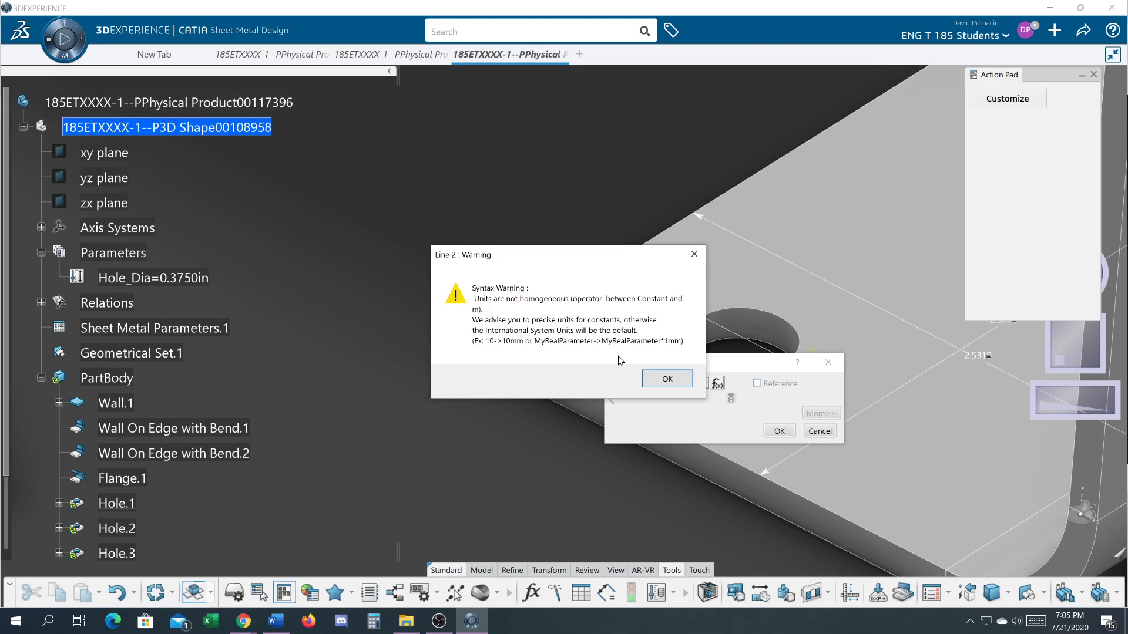
click(663, 379)
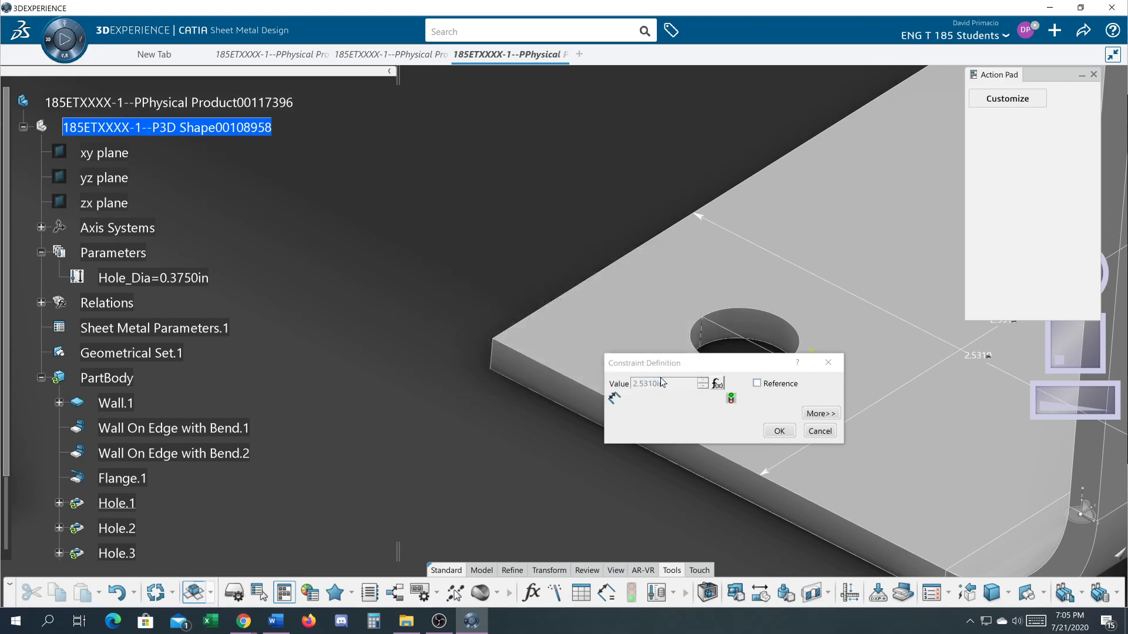
- Add the inch unit to the formula's constant so it reads Hole_Dia*1.5+.05in, and accept the constraint and hole definitions
click(718, 384)
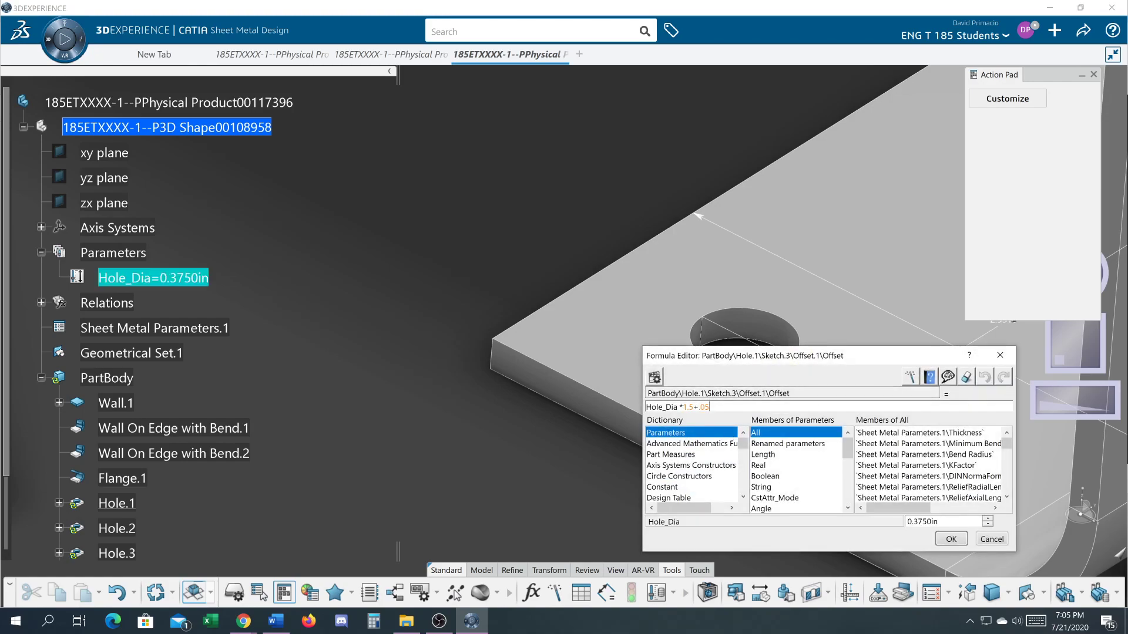
text(in)
click(948, 538)
middle_drag(467, 434, 333, 363)
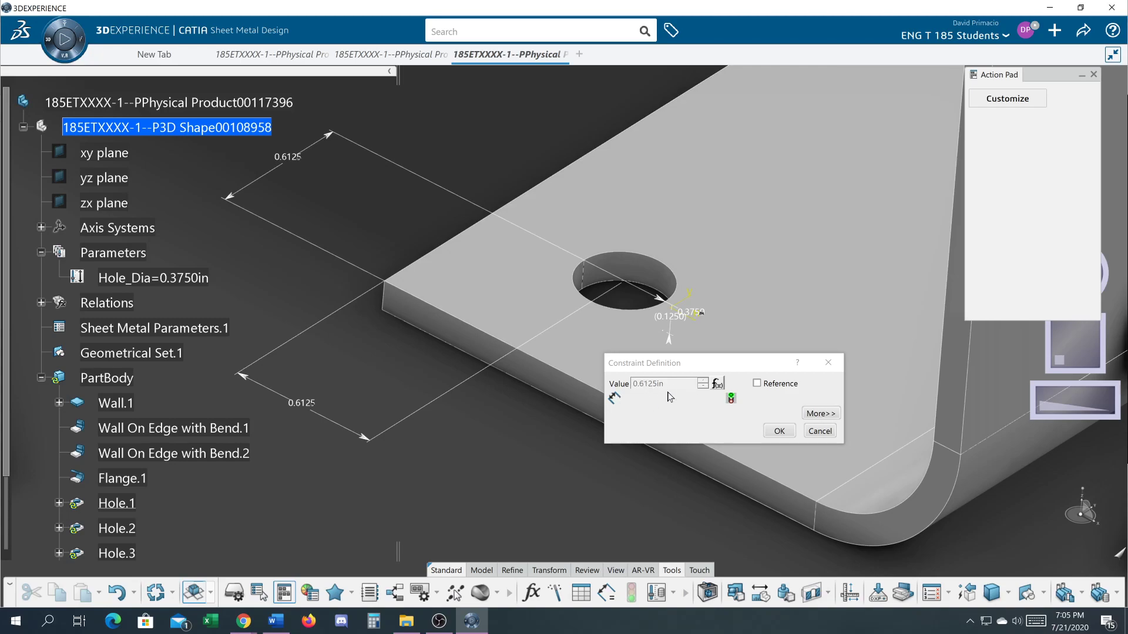
click(773, 432)
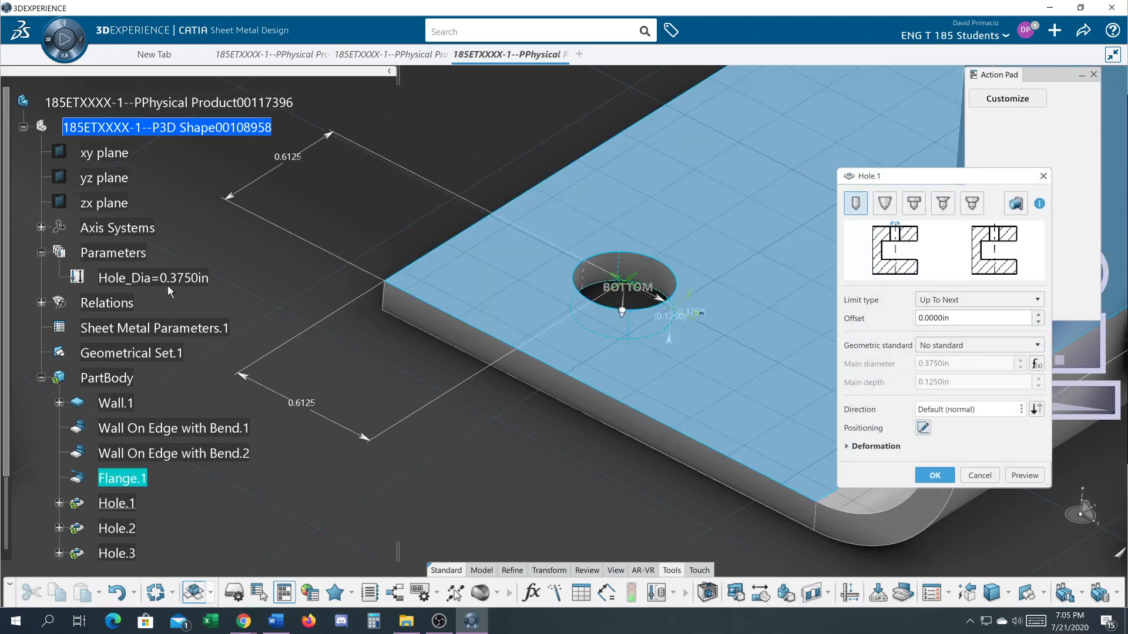
click(935, 475)
- Set the Hole_Dia parameter to 0.5 in
double_click(130, 276)
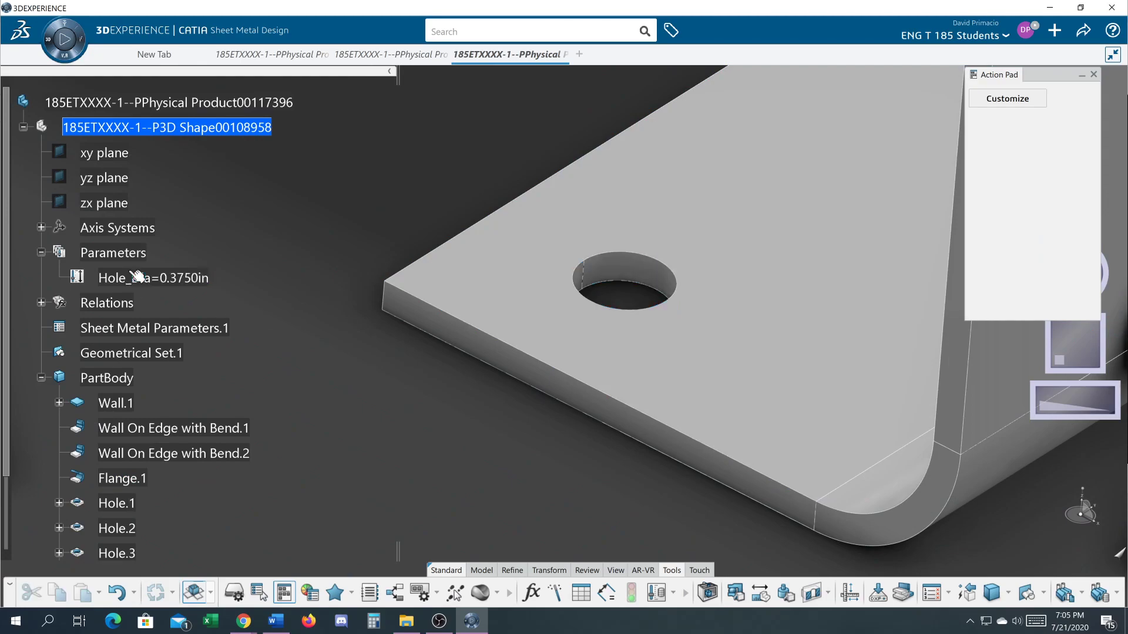
text(0.5)
key(Return)
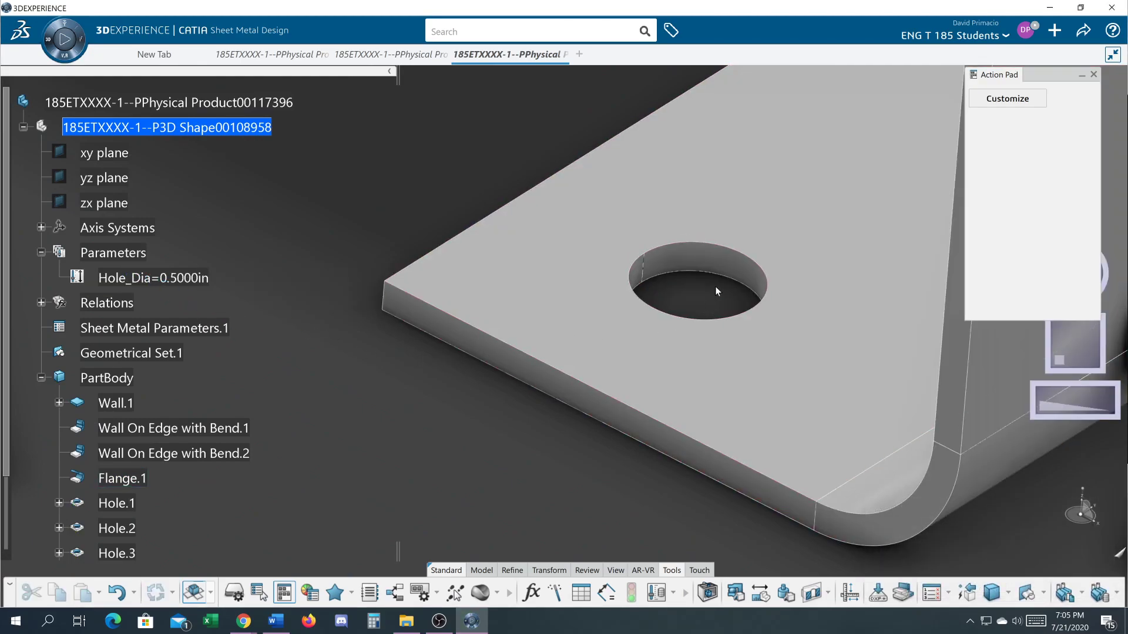
- Check the lower flange hole's diameter and both edge offsets in its definition, and view the whole bracket
double_click(685, 276)
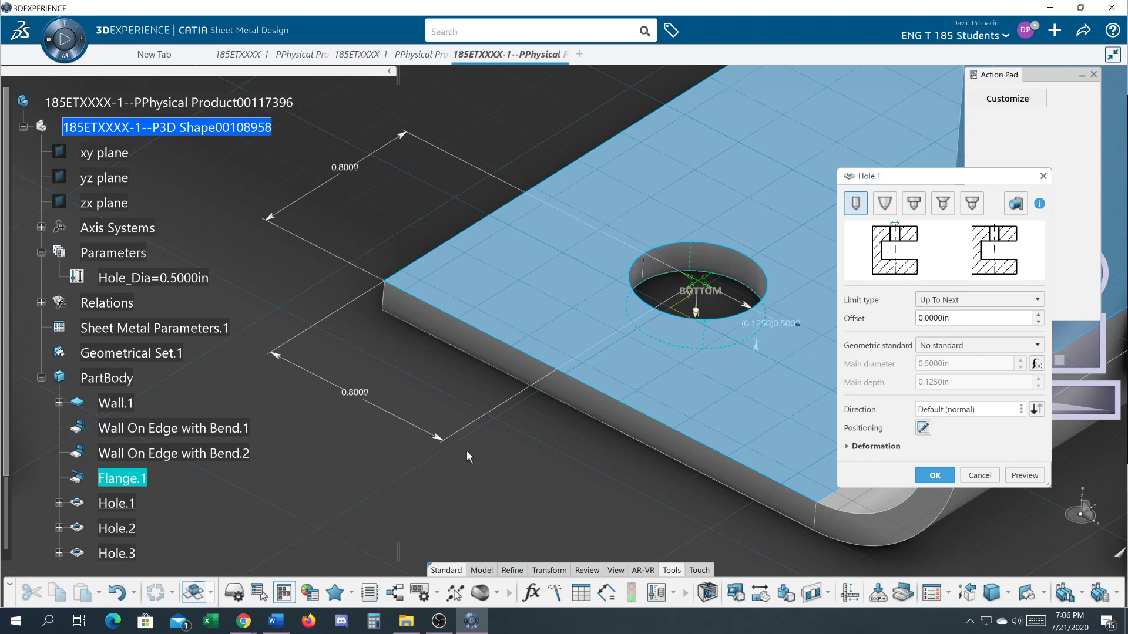
click(934, 476)
middle_drag(400, 416, 415, 459)
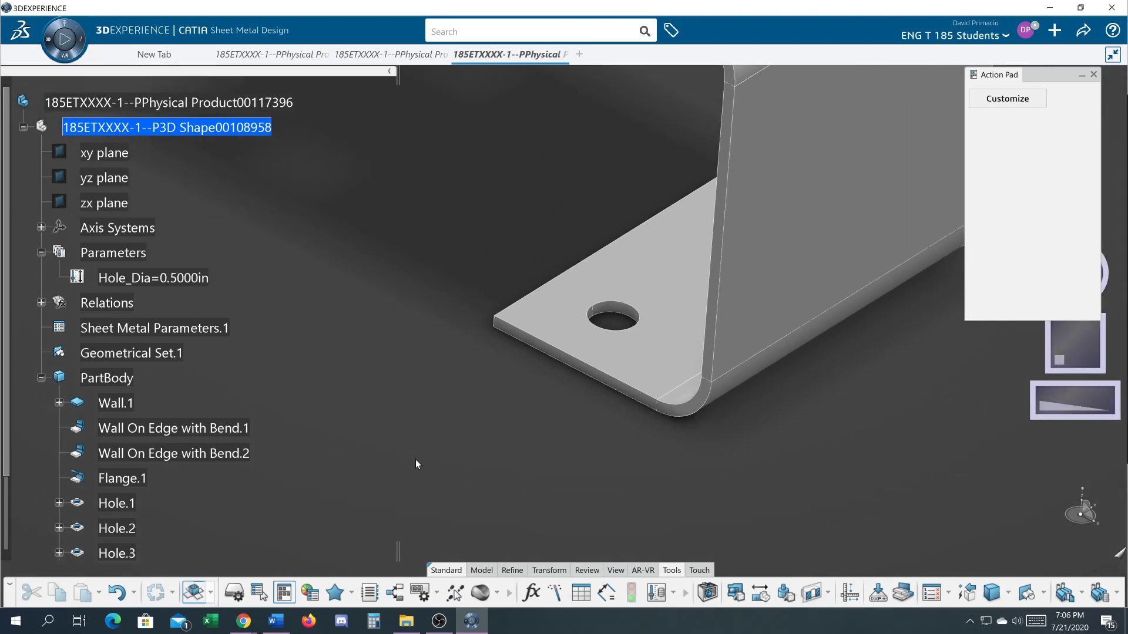
middle_drag(337, 363, 351, 406)
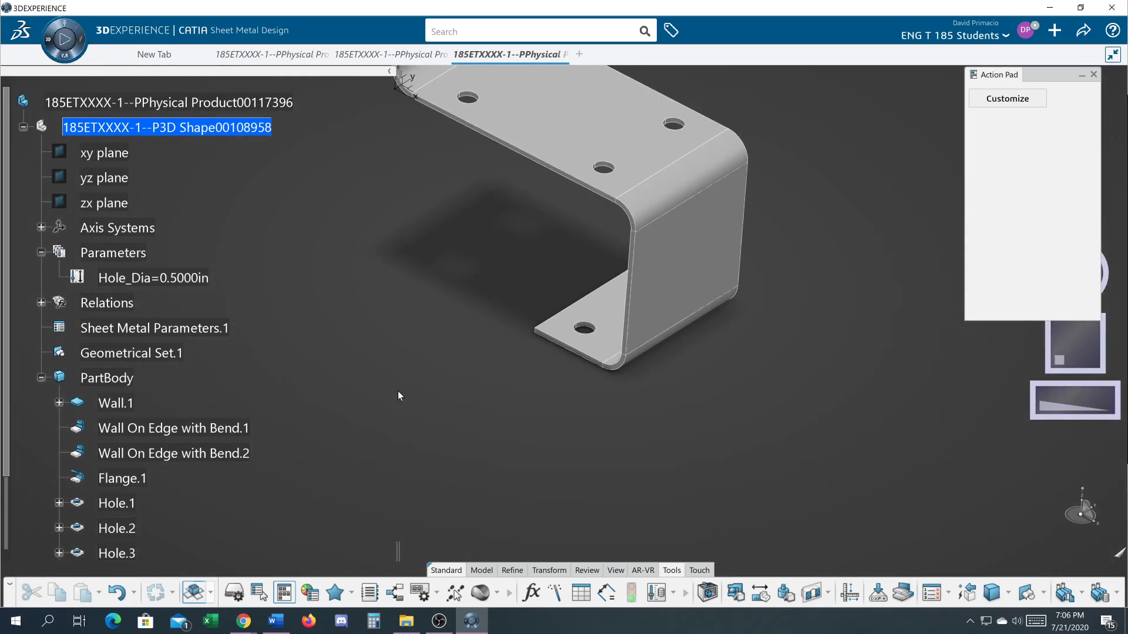
- Set the spacing of the lower flange's rectangular hole pattern to 2.4 in and accept the pattern definition
middle_drag(450, 416, 639, 365)
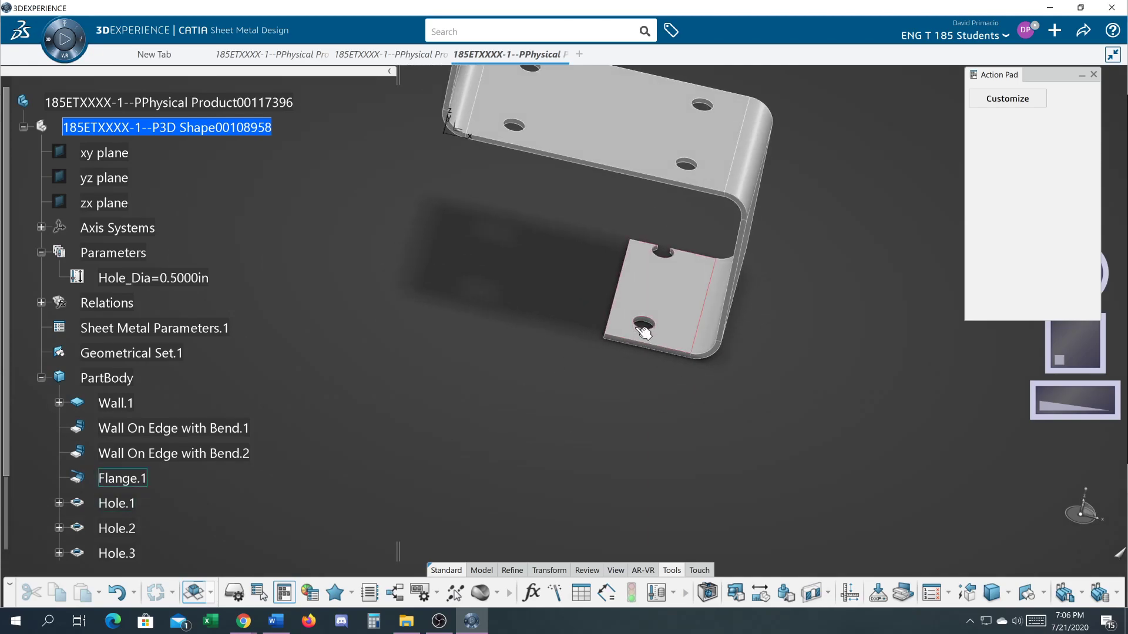
middle_drag(384, 332, 518, 398)
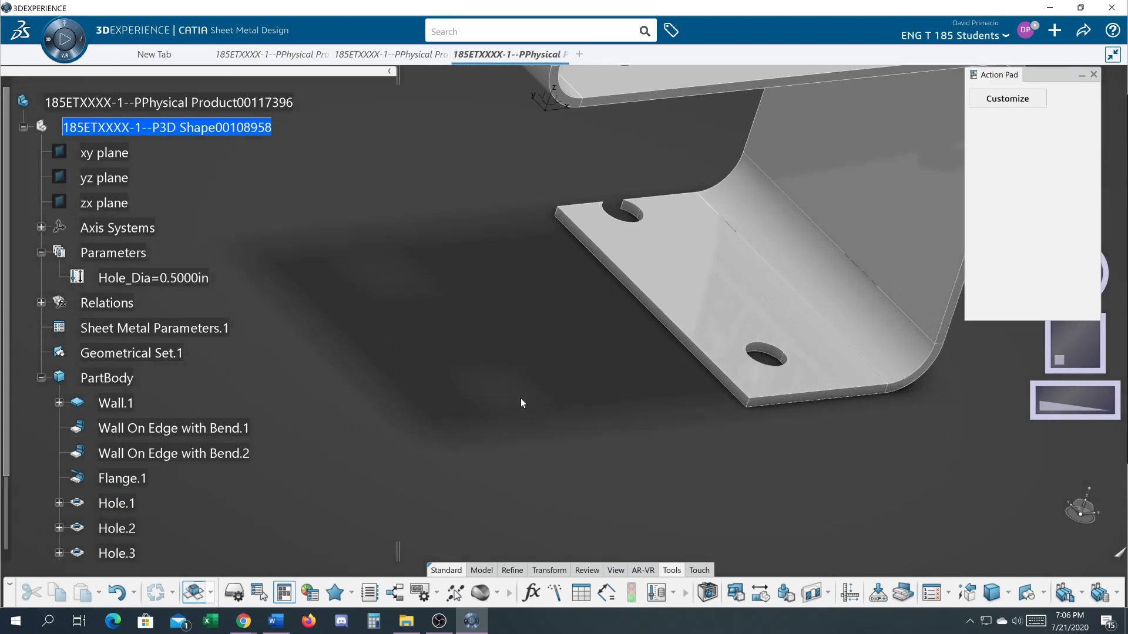
middle_drag(443, 347, 368, 378)
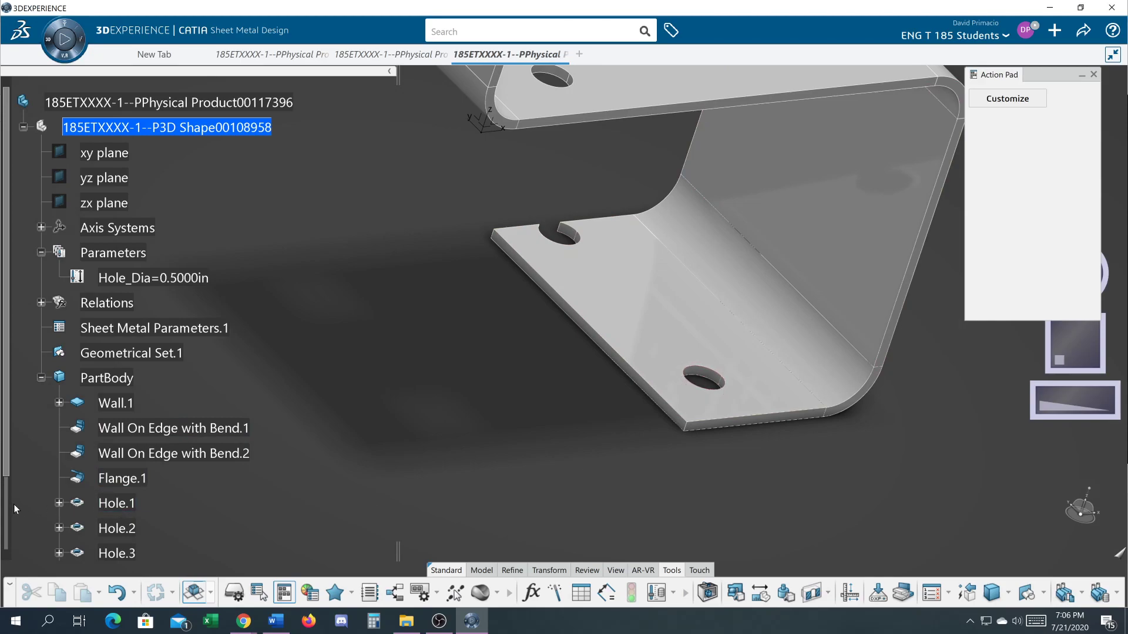
scroll(16, 505, down, 3)
click(139, 495)
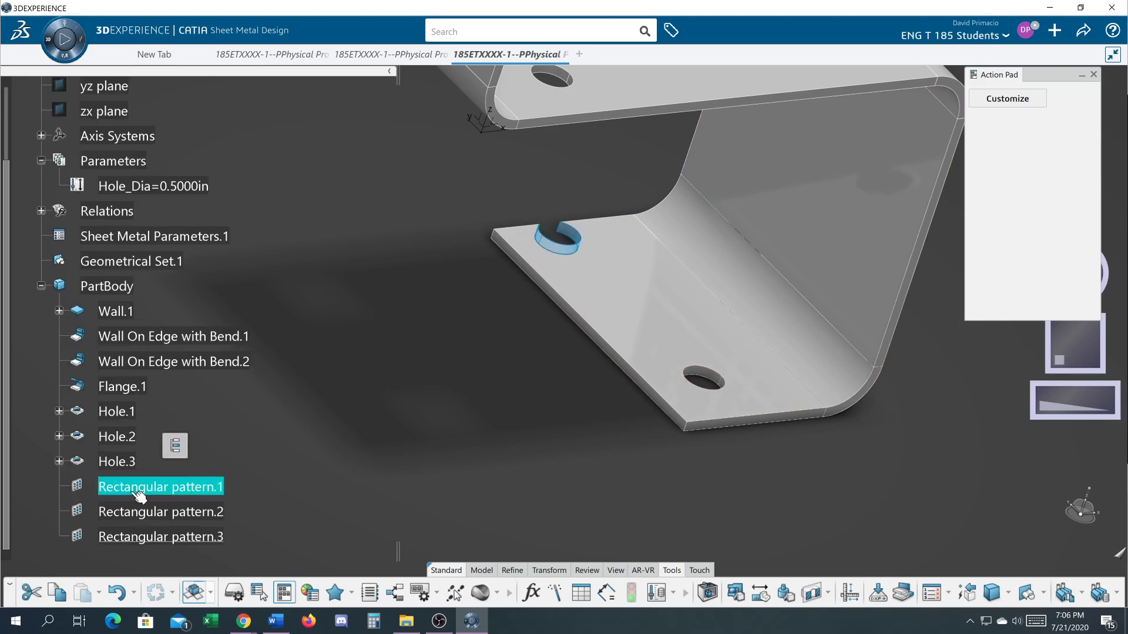
double_click(139, 496)
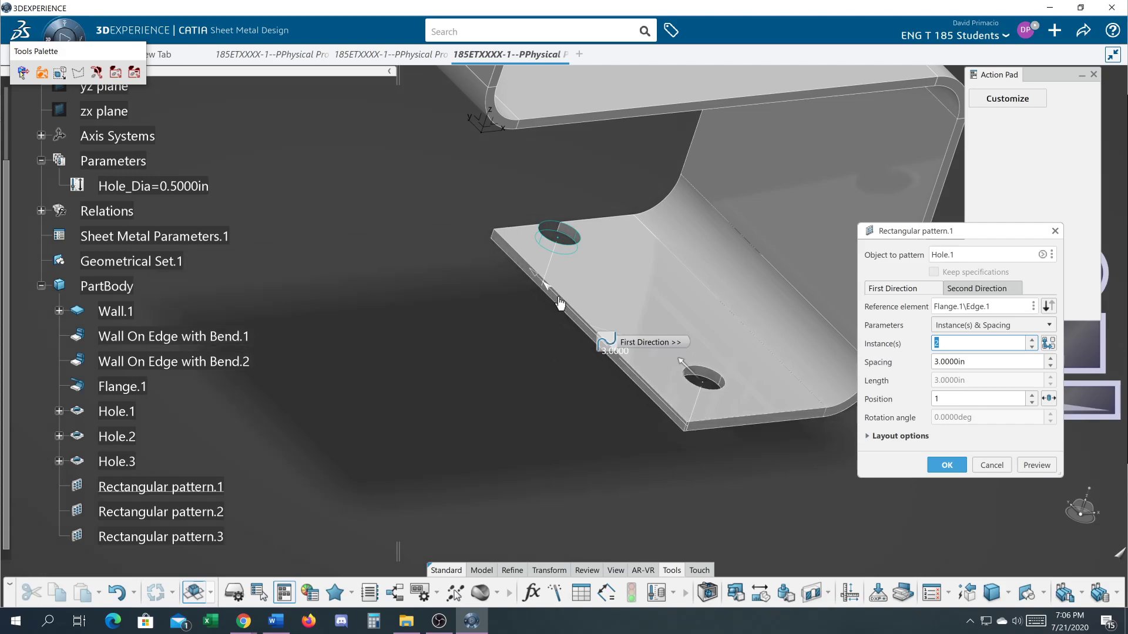
drag(531, 351, 500, 401)
double_click(569, 469)
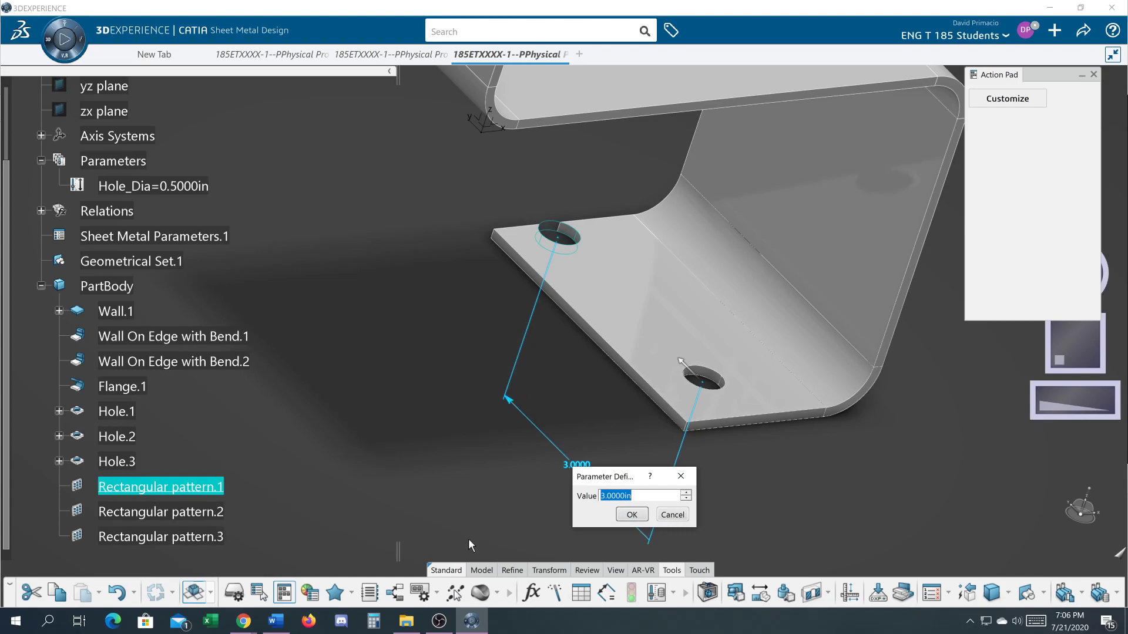
text(3-2*.8)
double_click(603, 496)
text(4)
click(630, 516)
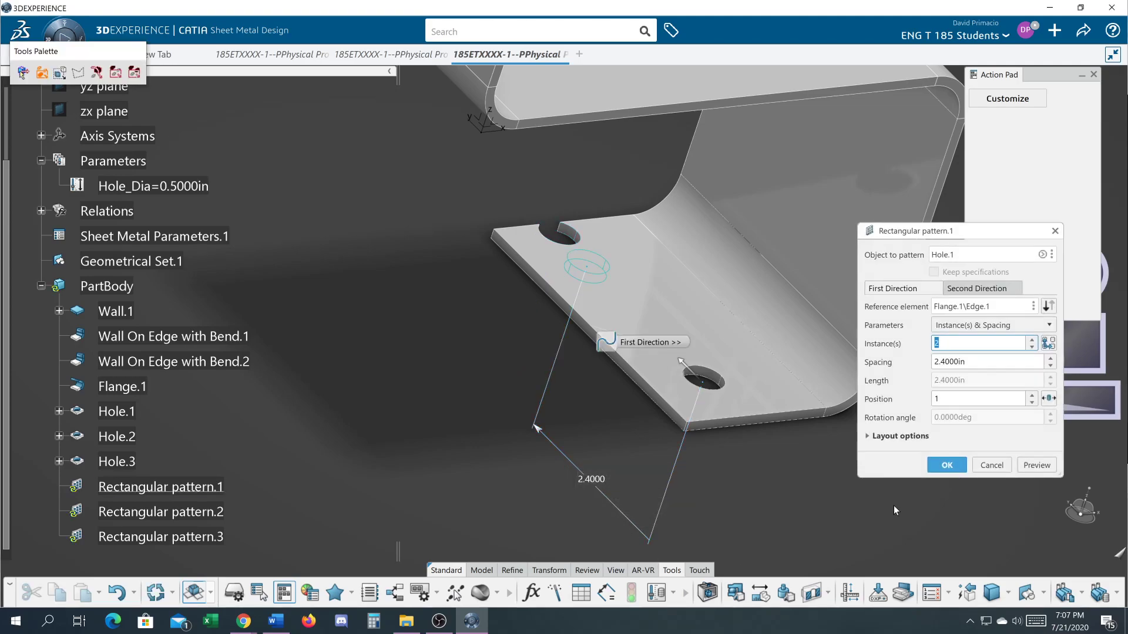
click(935, 465)
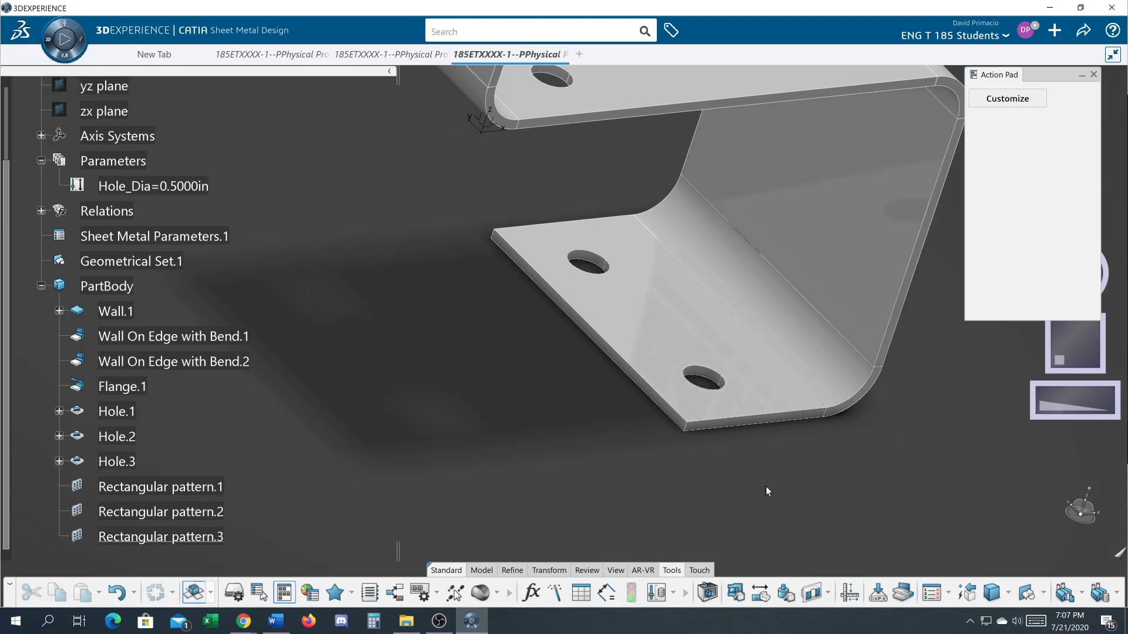
middle_drag(516, 465, 438, 502)
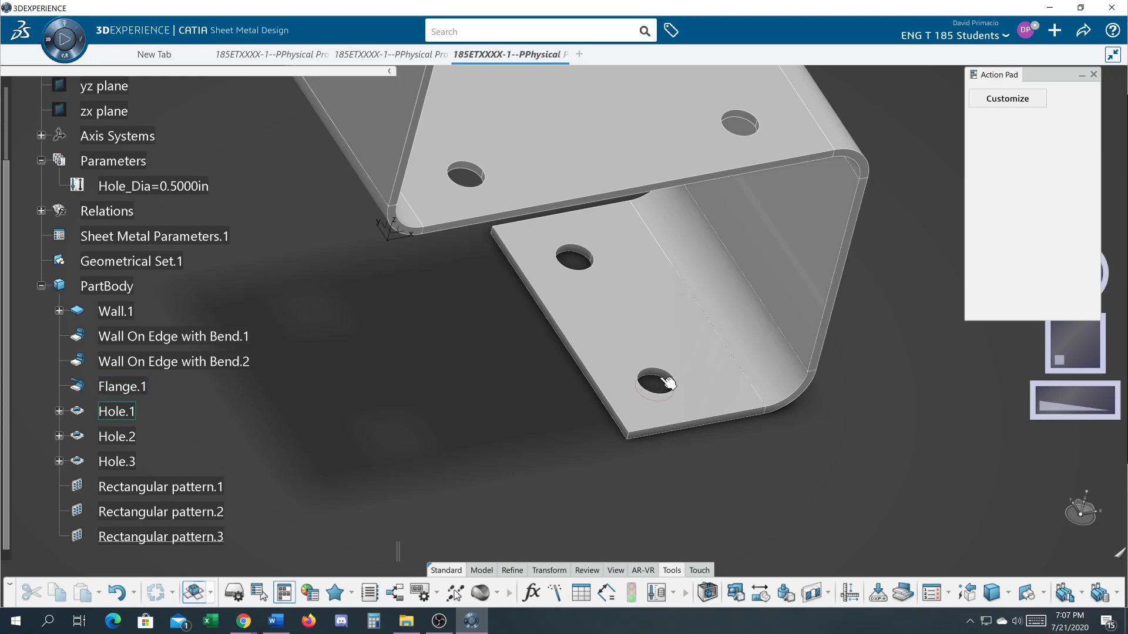
click(531, 593)
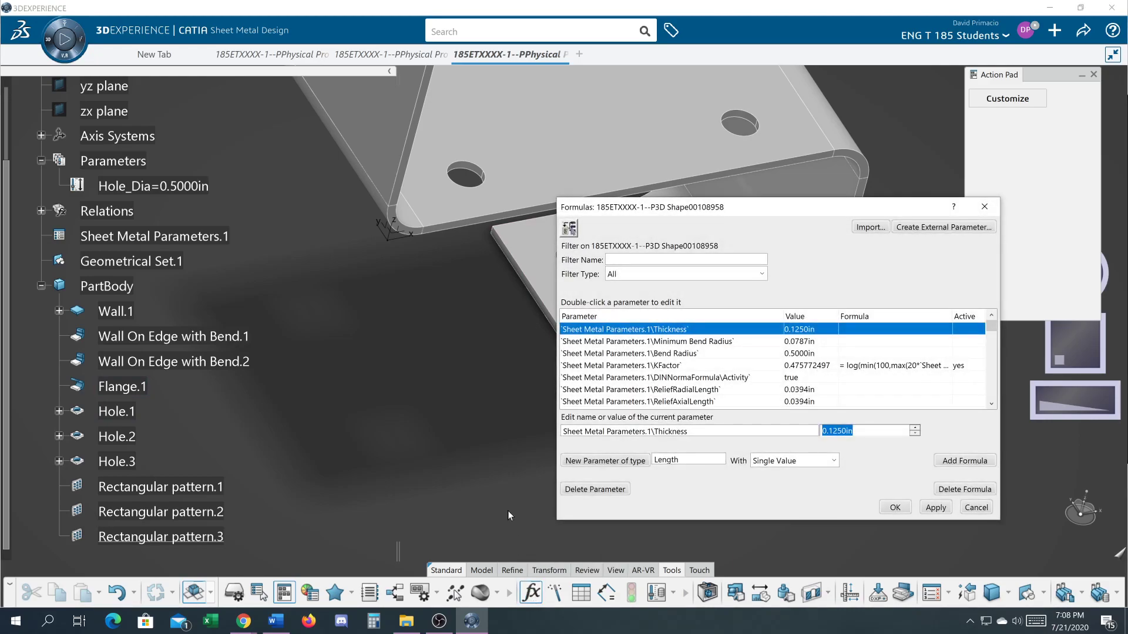
click(925, 511)
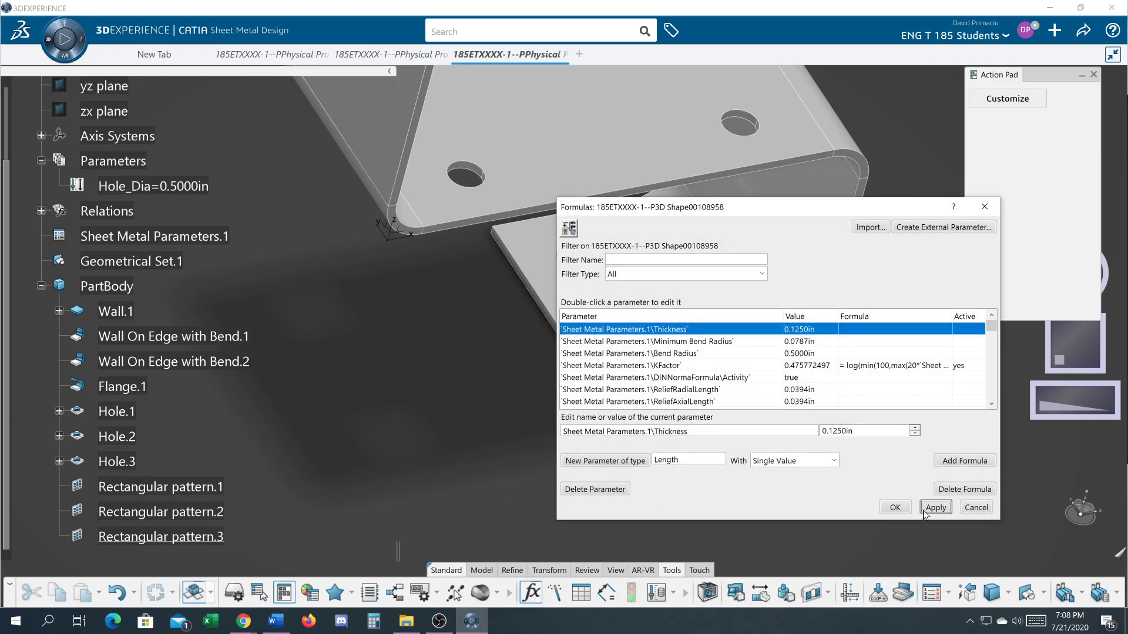
click(976, 507)
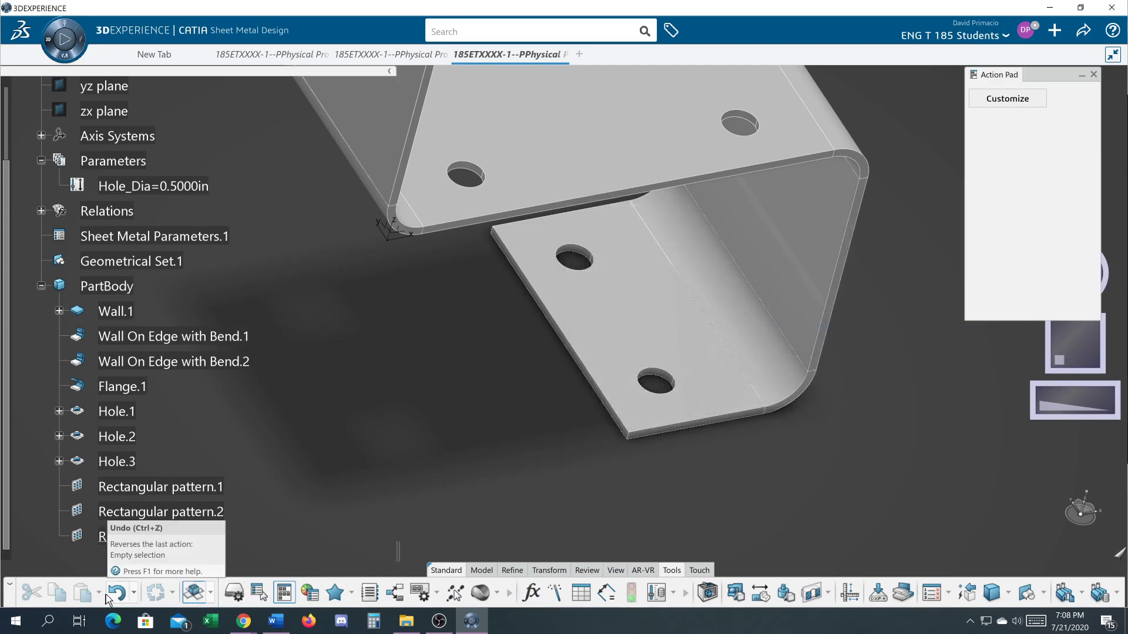
- Undo the last spacing change of the lower flange's hole pattern
click(123, 594)
click(123, 594)
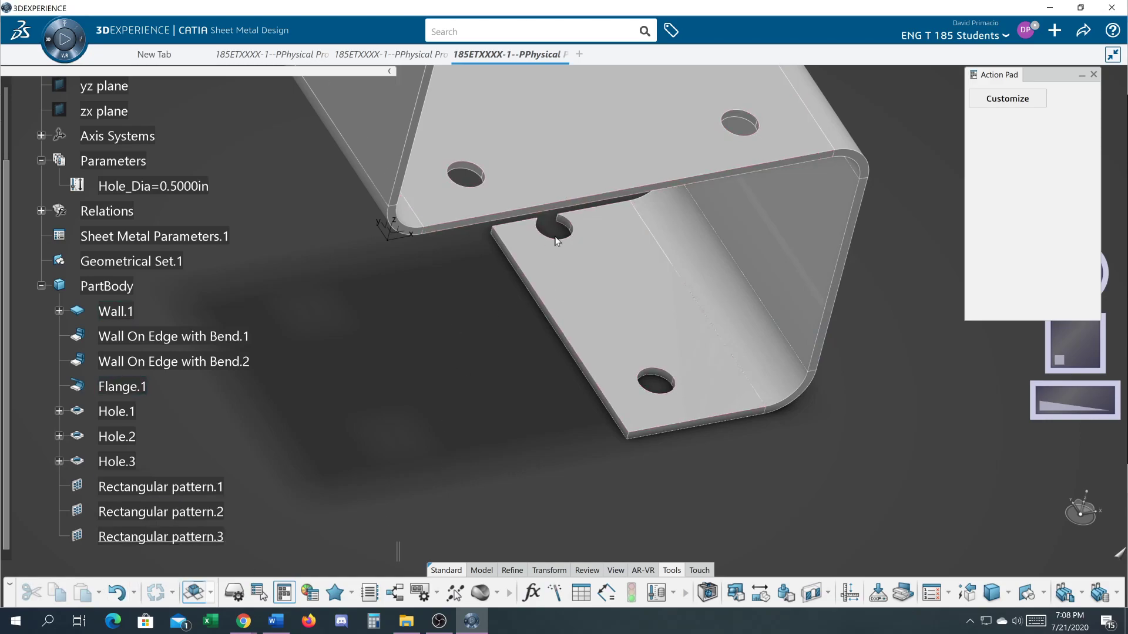
- List the formula parameters of the lower flange's original hole, Hole.1, and display its dimensions in the model
mouse_move(619, 448)
middle_down()
mouse_move(608, 440)
mouse_move(615, 432)
middle_up()
mouse_move(457, 369)
middle_down()
mouse_move(473, 390)
mouse_move(473, 372)
middle_up()
middle_drag(804, 501, 816, 473)
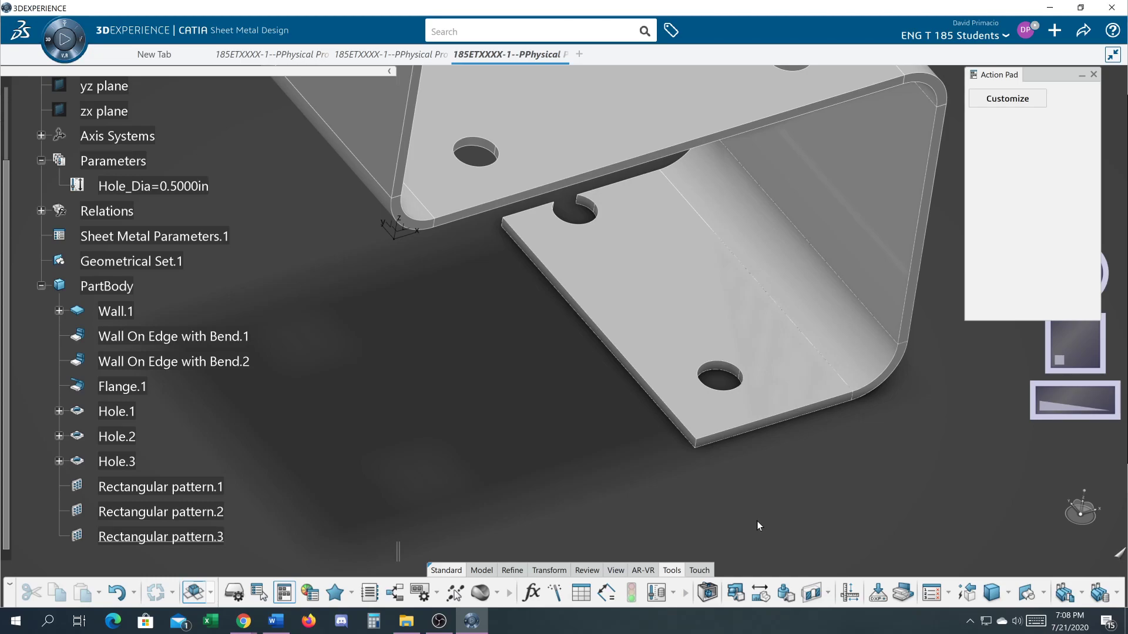
click(531, 592)
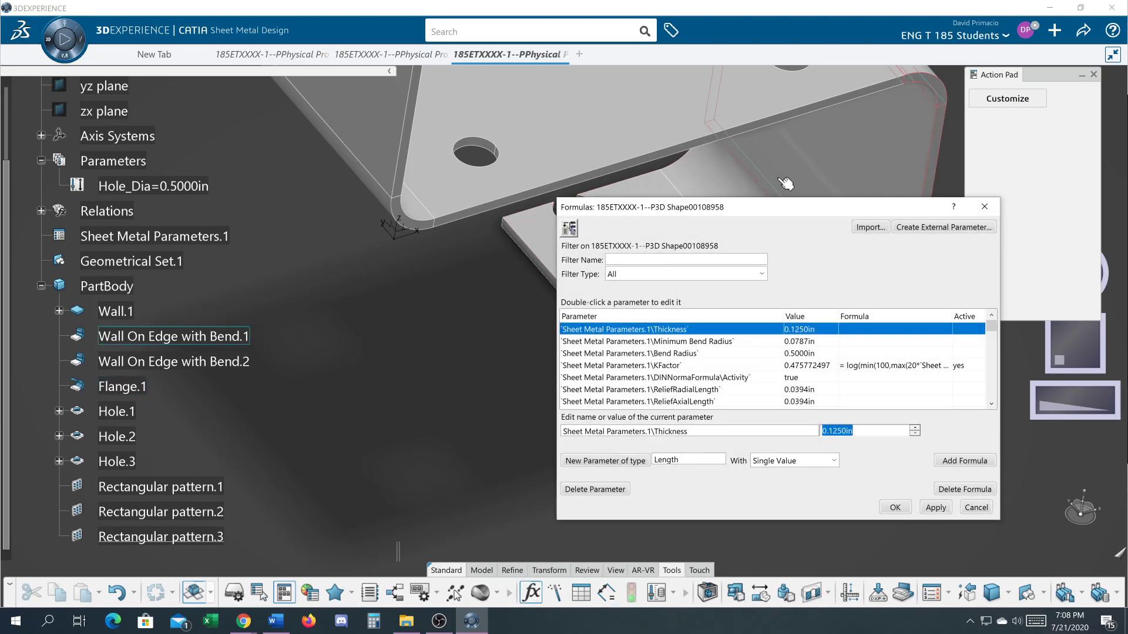
drag(776, 211, 997, 150)
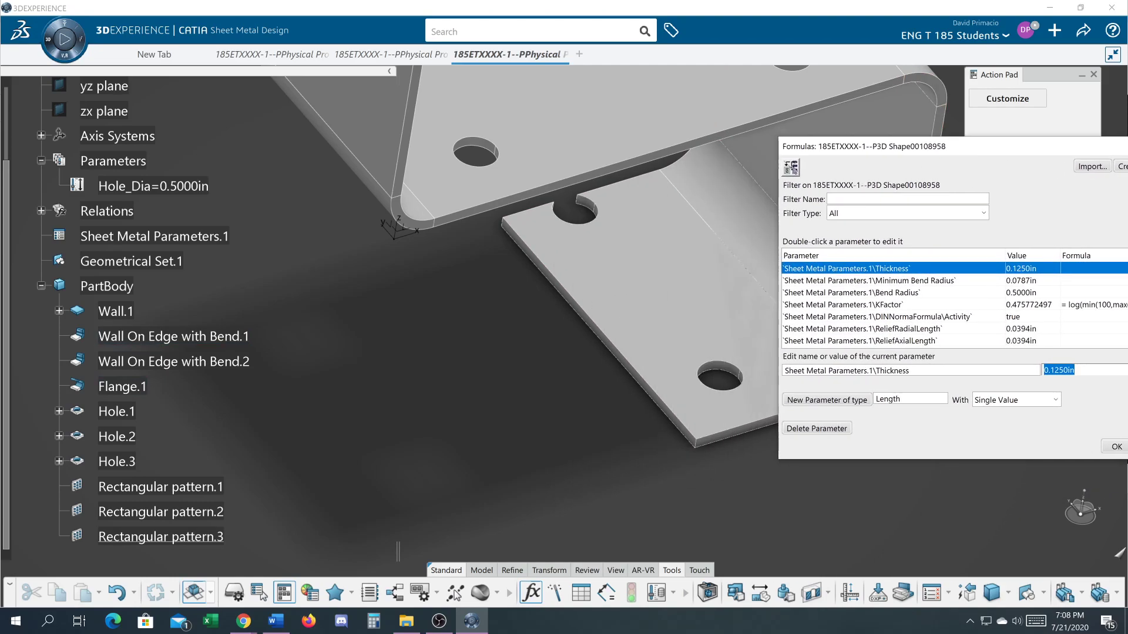
click(734, 374)
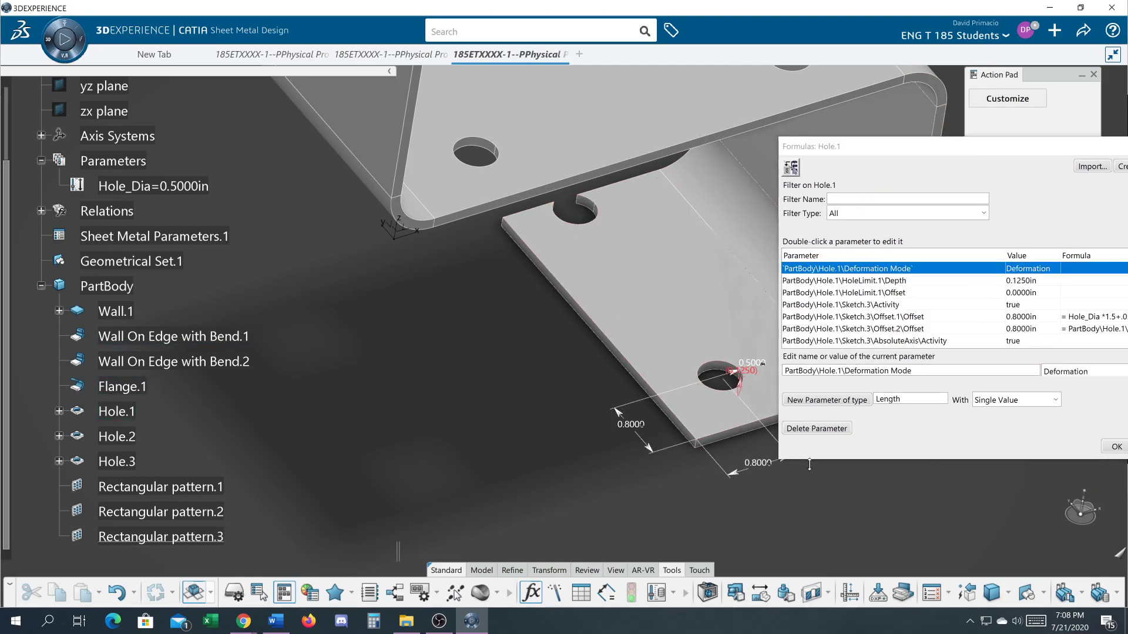
middle_drag(803, 509, 592, 499)
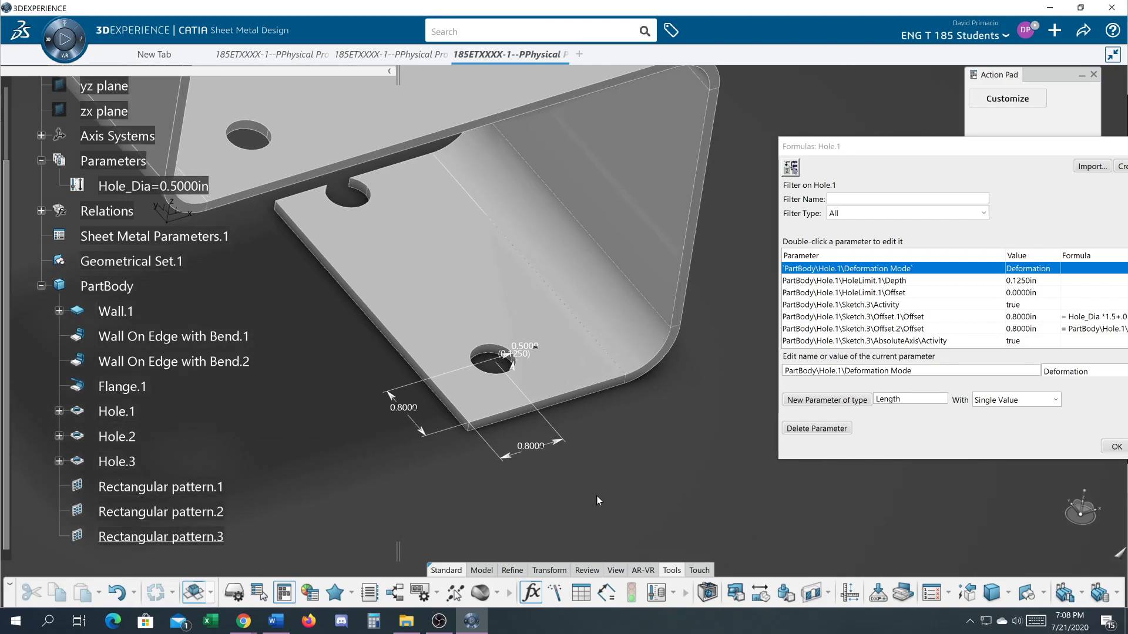
- Rename the hole's Sketch.3\Offset.1\Offset parameter as ed, check the formulas of both edge offsets, and accept the changes
click(530, 449)
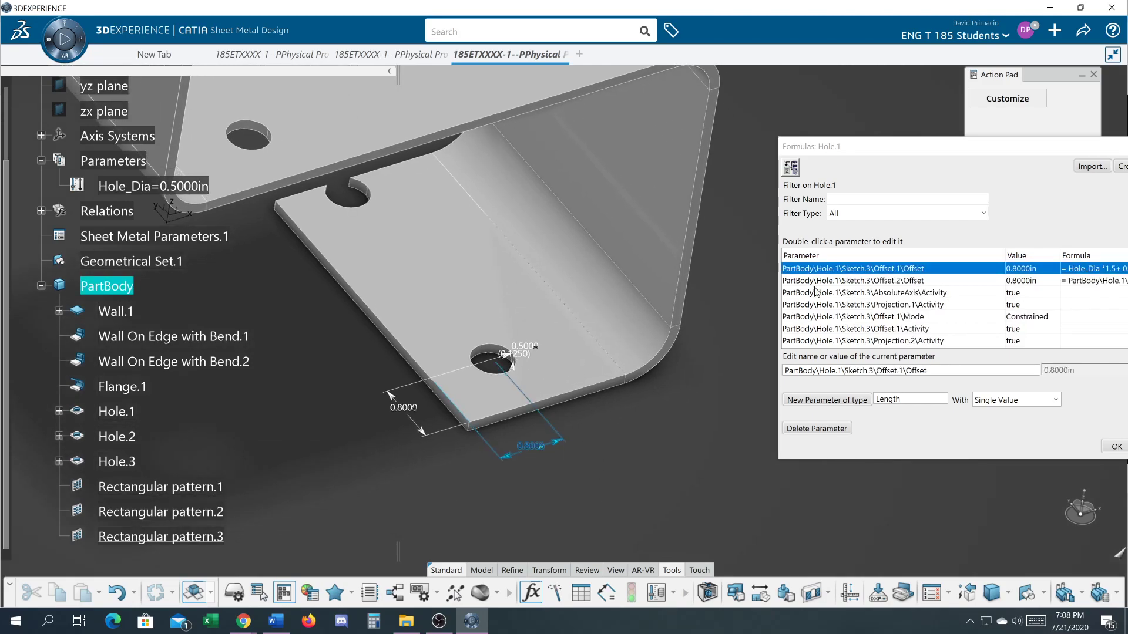
drag(907, 148, 803, 146)
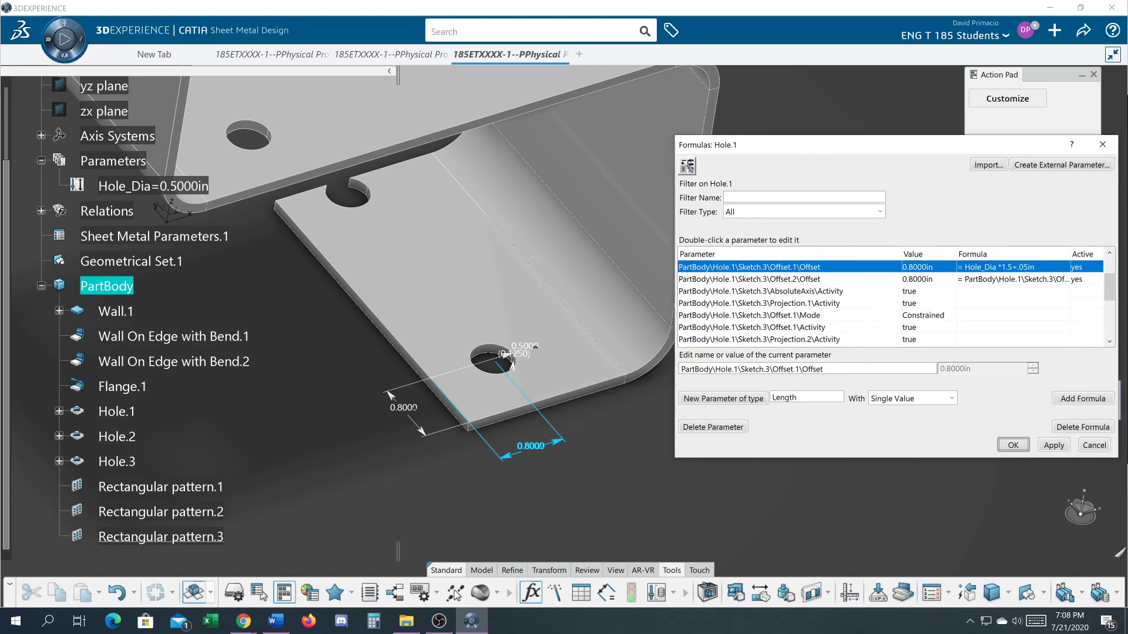
drag(826, 369, 675, 395)
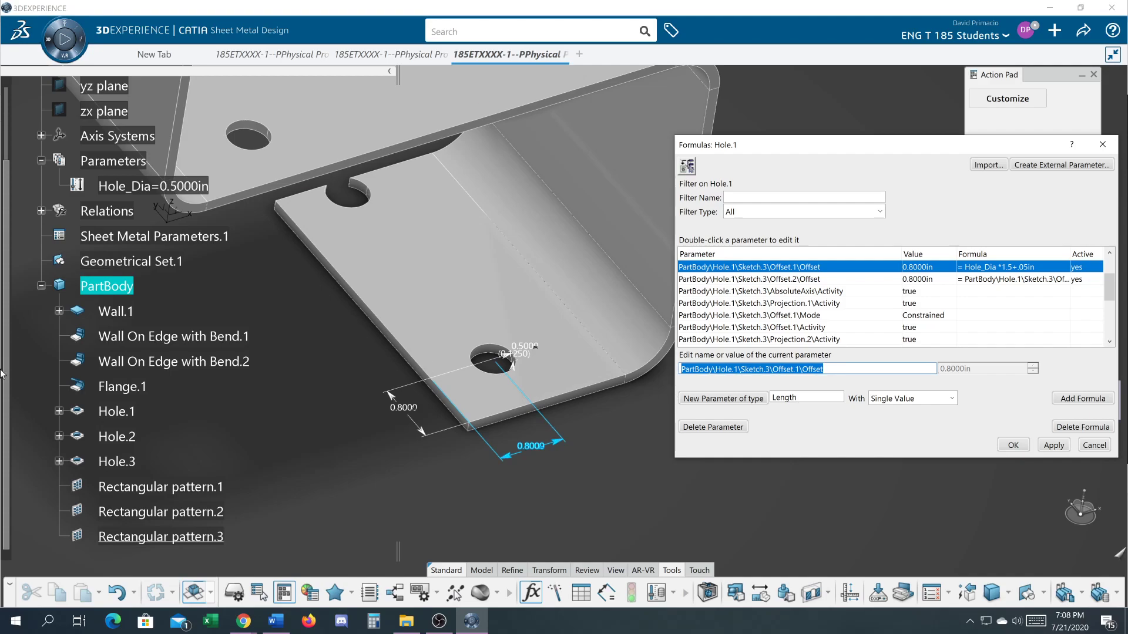
text(ed)
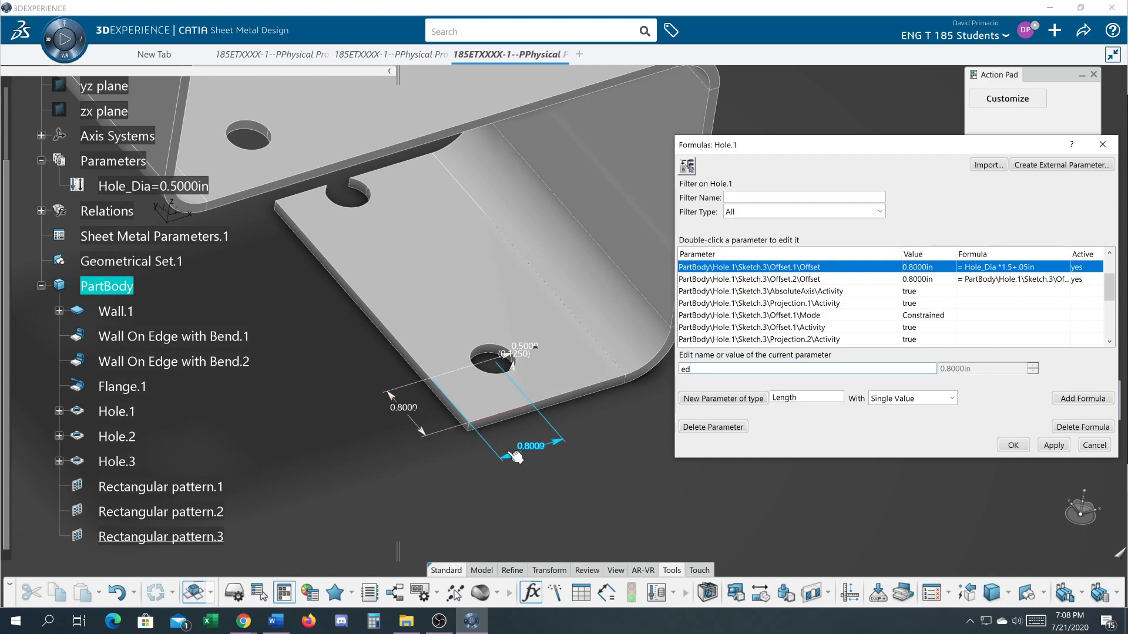
click(1055, 446)
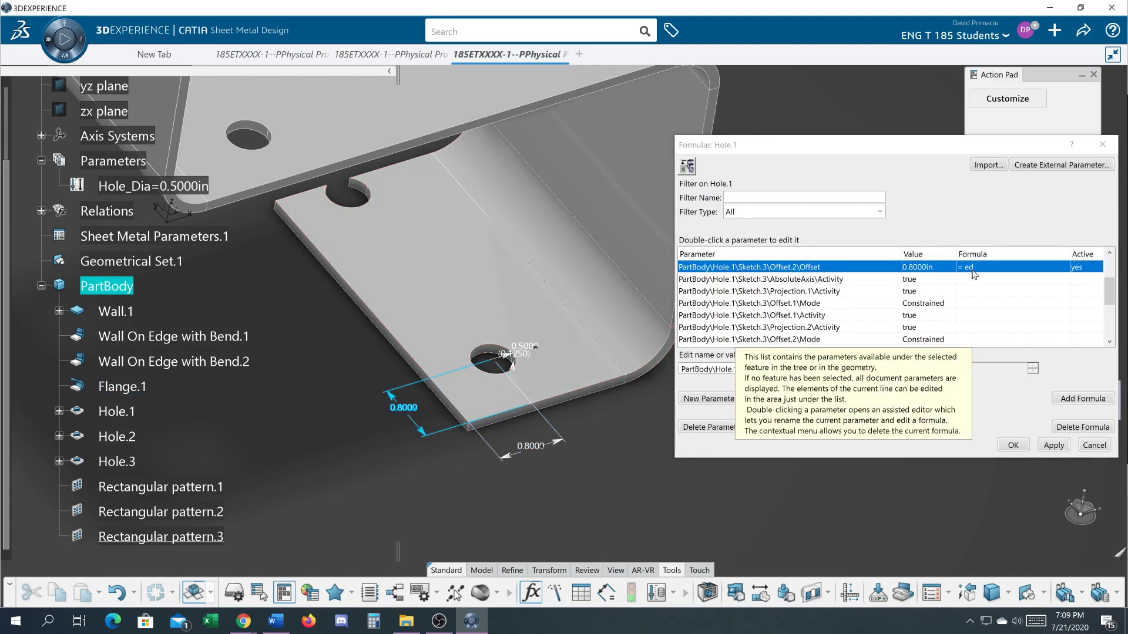
click(535, 448)
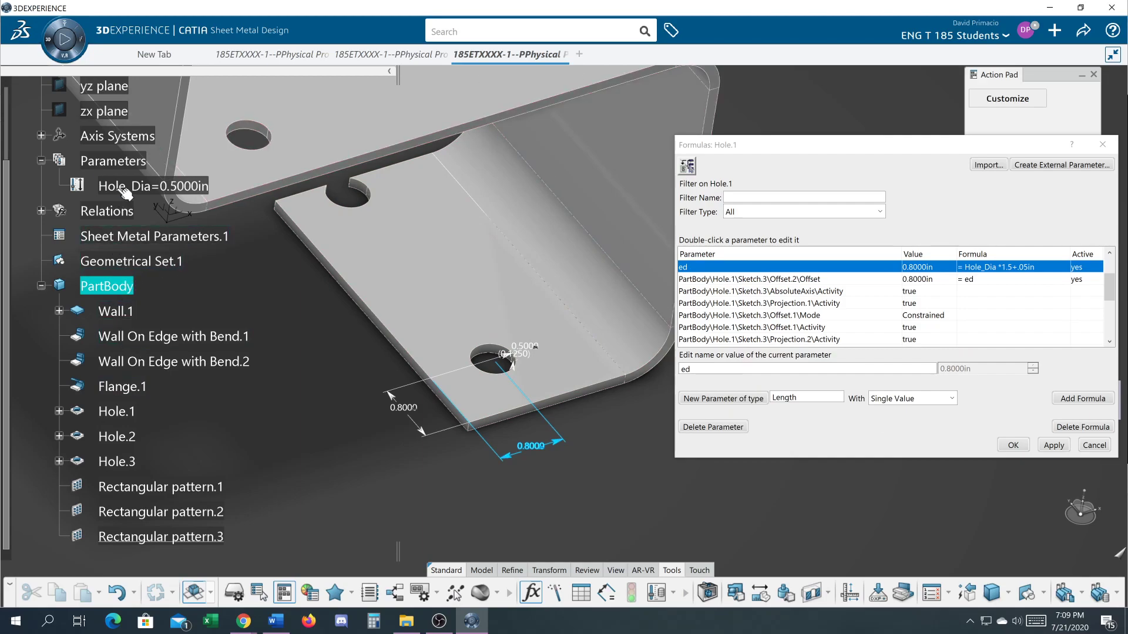
middle_drag(299, 270, 349, 230)
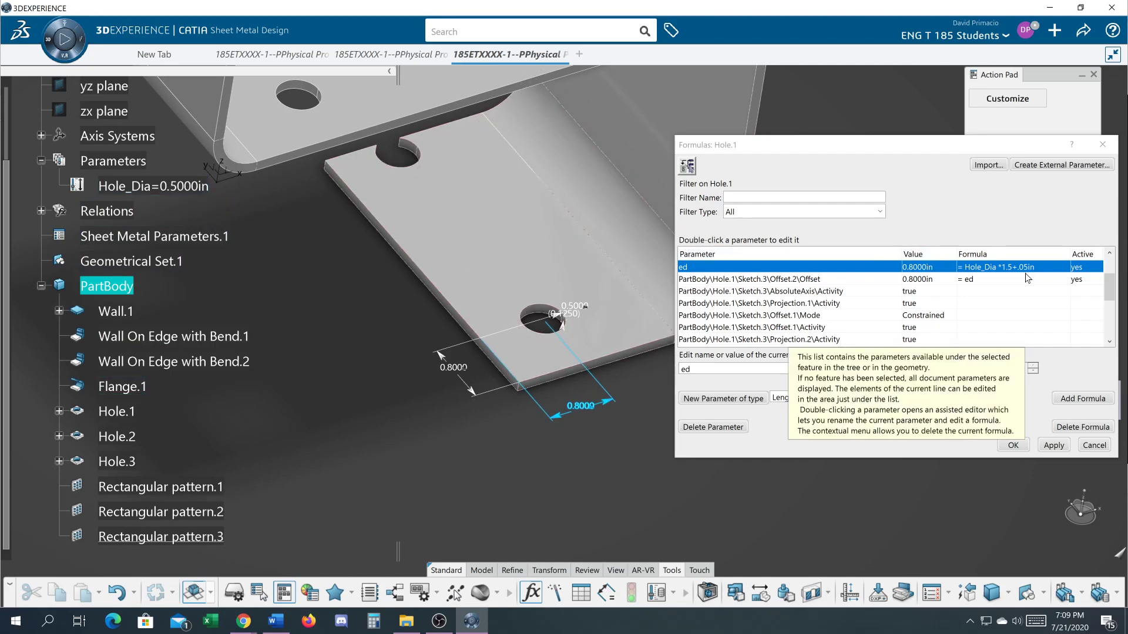
mouse_move(366, 340)
middle_down()
mouse_move(382, 365)
mouse_move(418, 350)
mouse_move(418, 330)
mouse_move(367, 276)
mouse_move(369, 320)
middle_up()
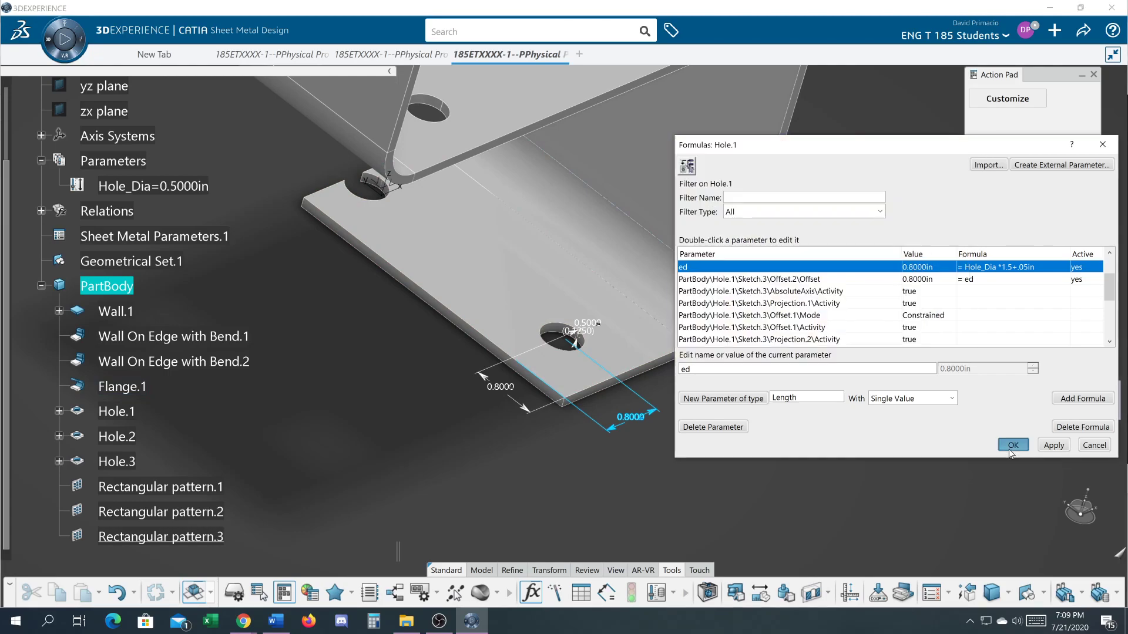
click(1009, 449)
double_click(213, 487)
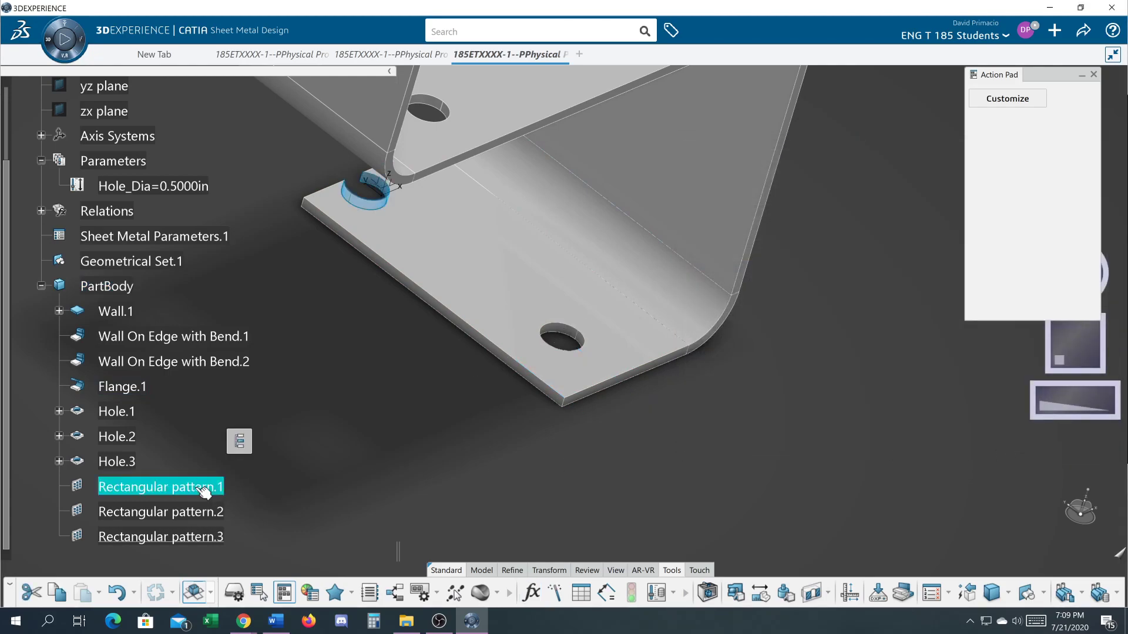
middle_drag(326, 339, 311, 376)
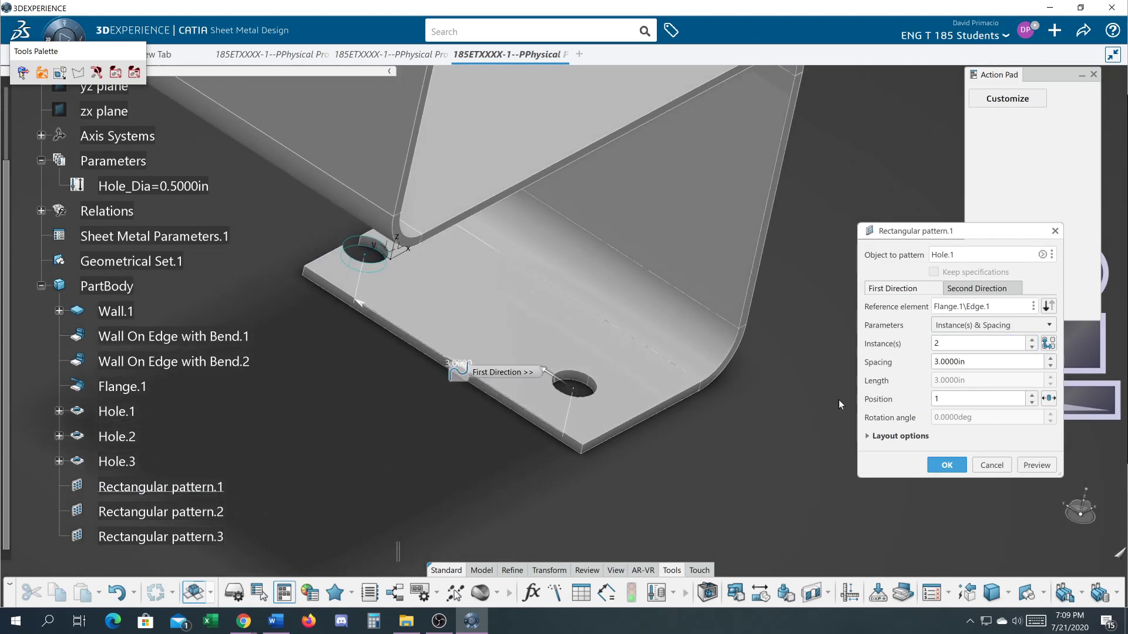
right_click(979, 362)
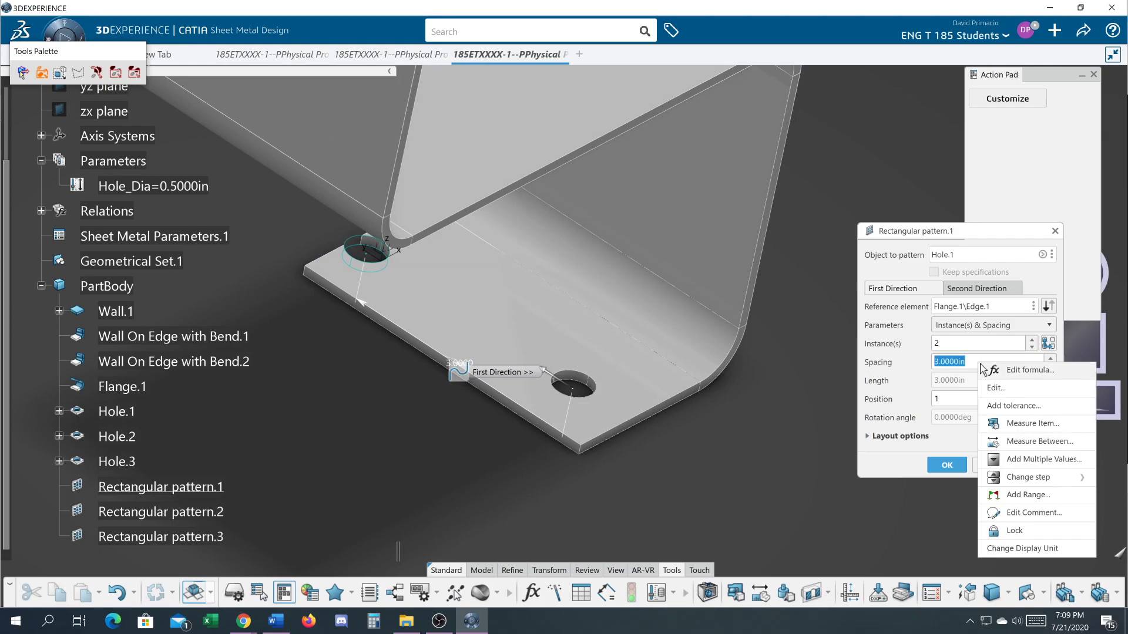
click(1002, 371)
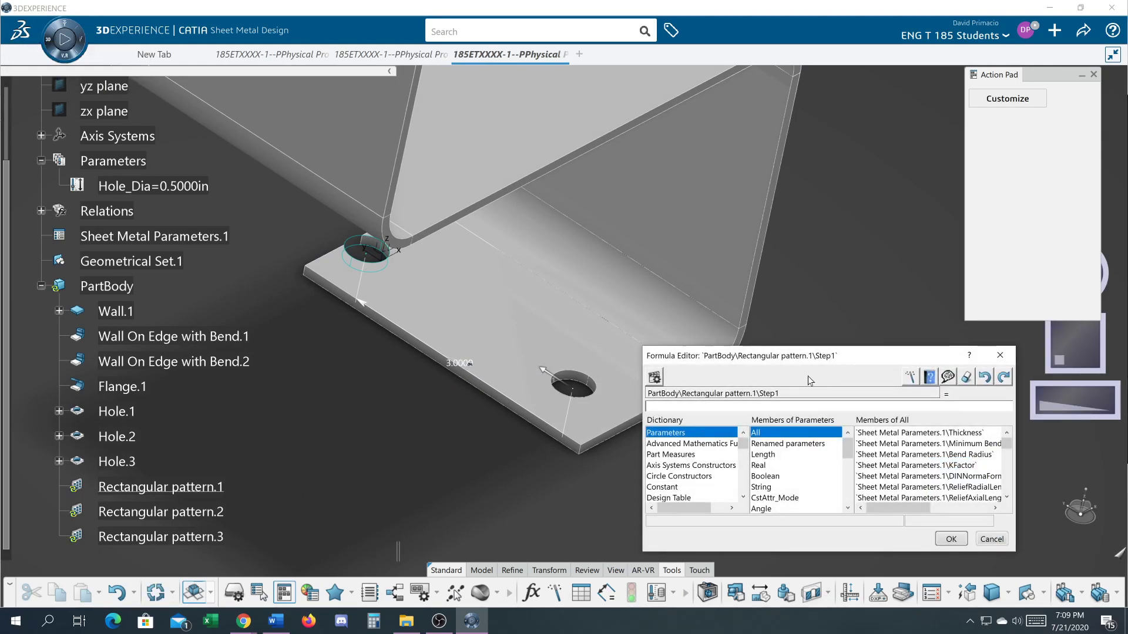
drag(811, 359, 860, 378)
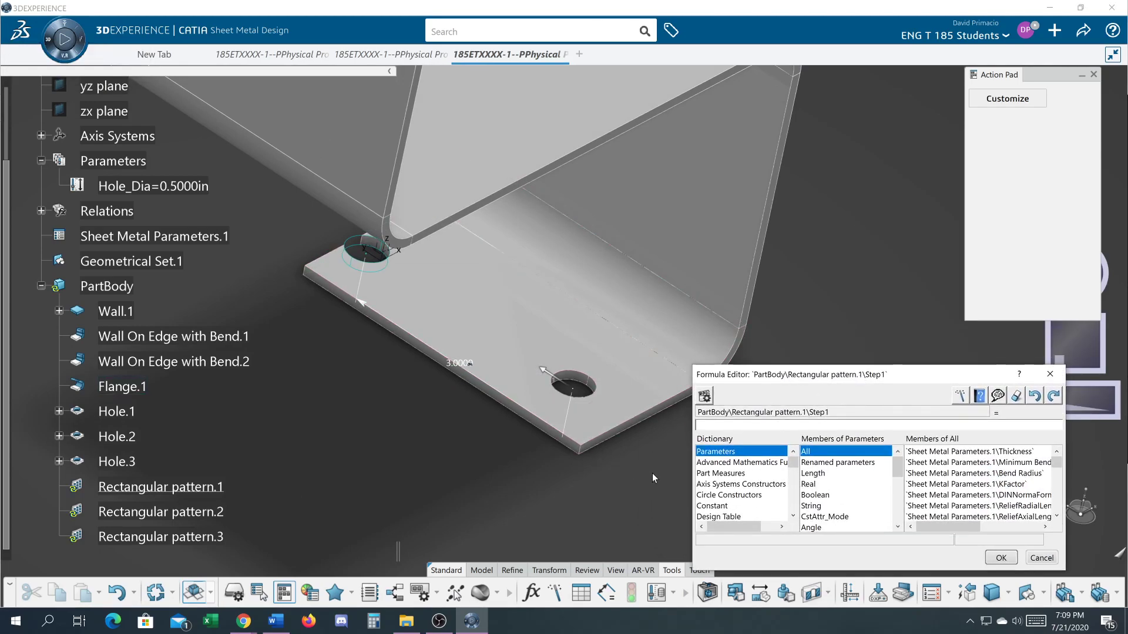
middle_drag(630, 397, 630, 353)
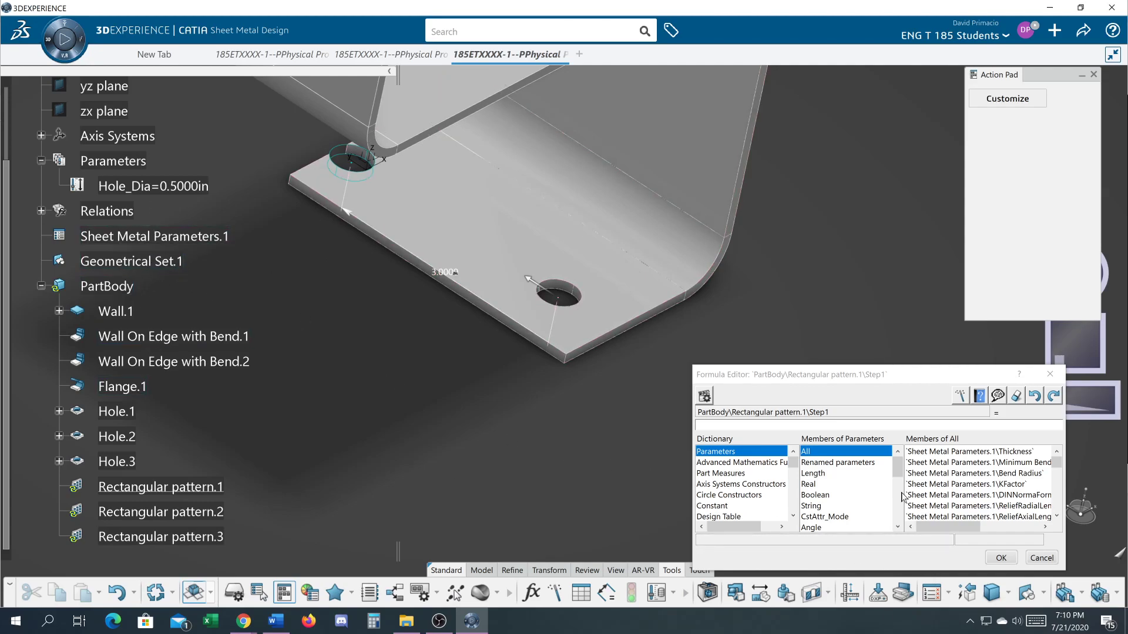
click(1038, 565)
click(993, 464)
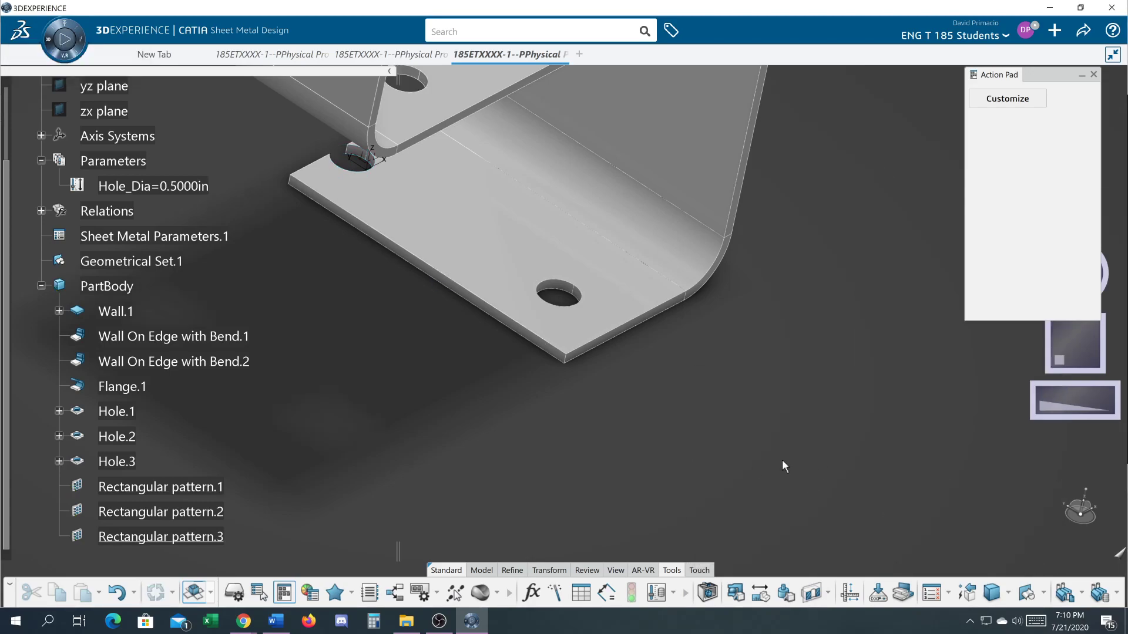
- List the formula parameters of the lower flange, filtered to the Length type
click(530, 593)
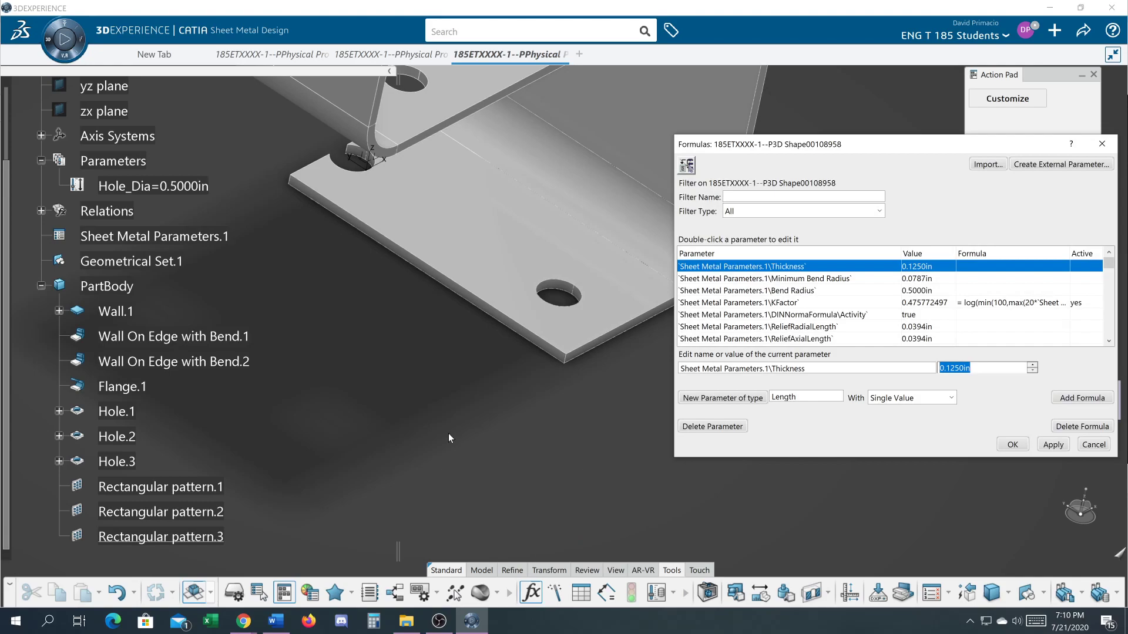
middle_drag(440, 407, 399, 392)
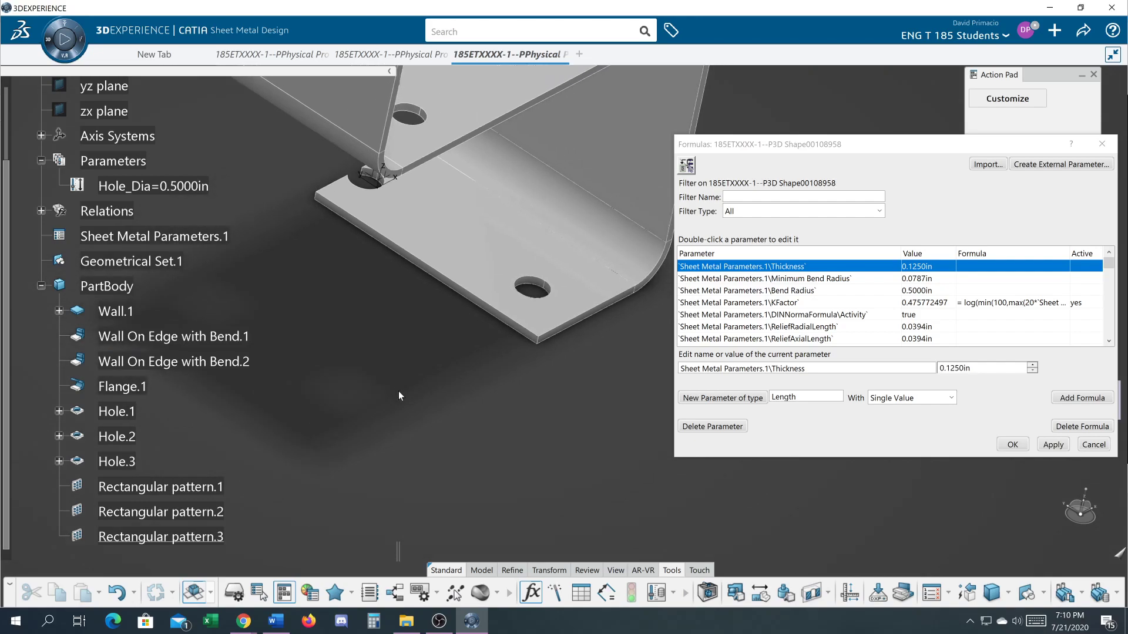
click(500, 269)
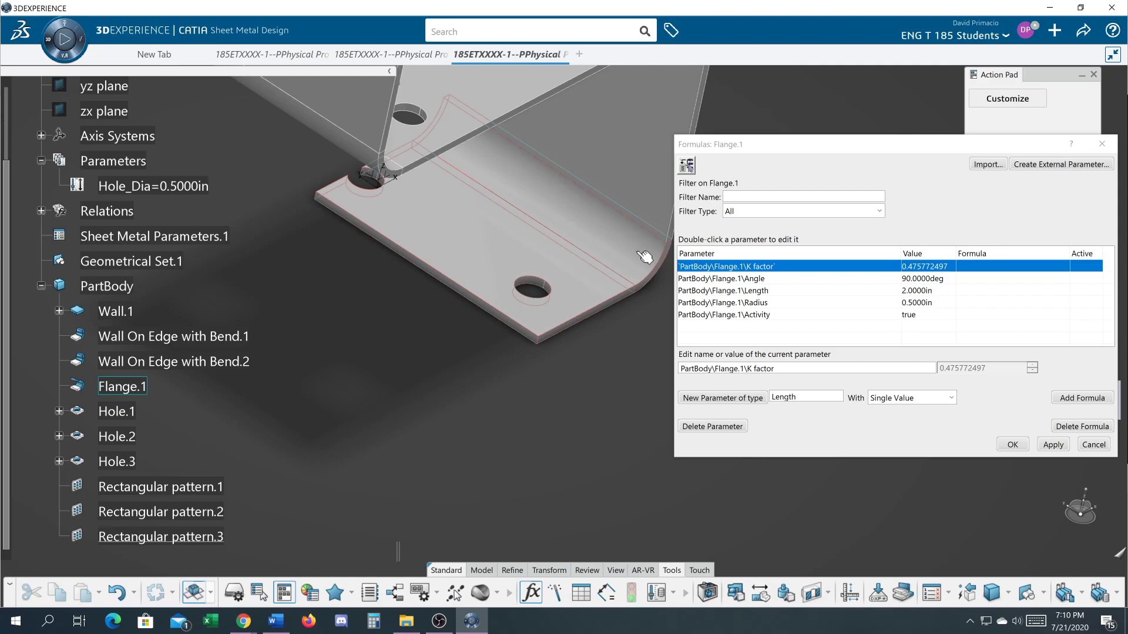
click(778, 214)
click(736, 316)
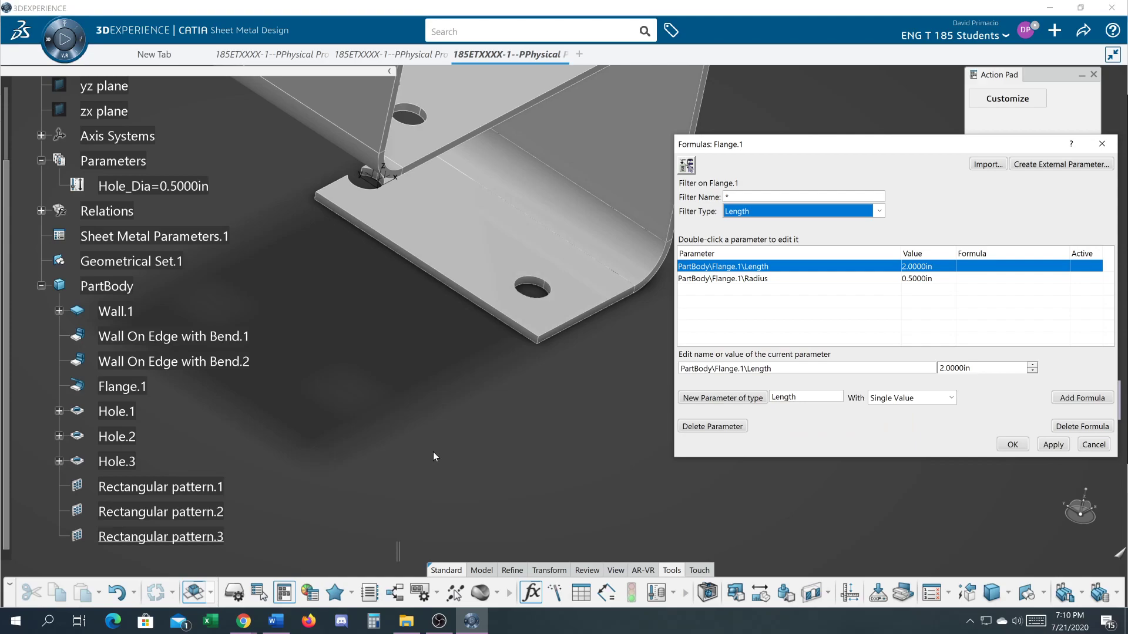
- Rename the Offset.1\Offset parameter of Wall.1's Sketch.1 as length and accept the change
click(59, 311)
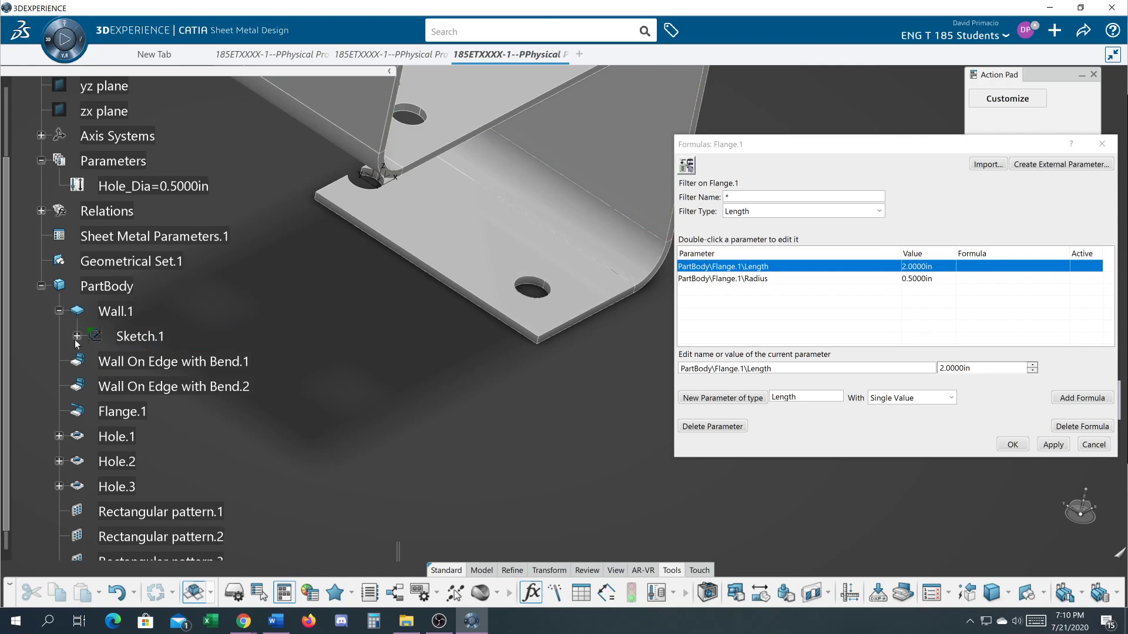
click(77, 337)
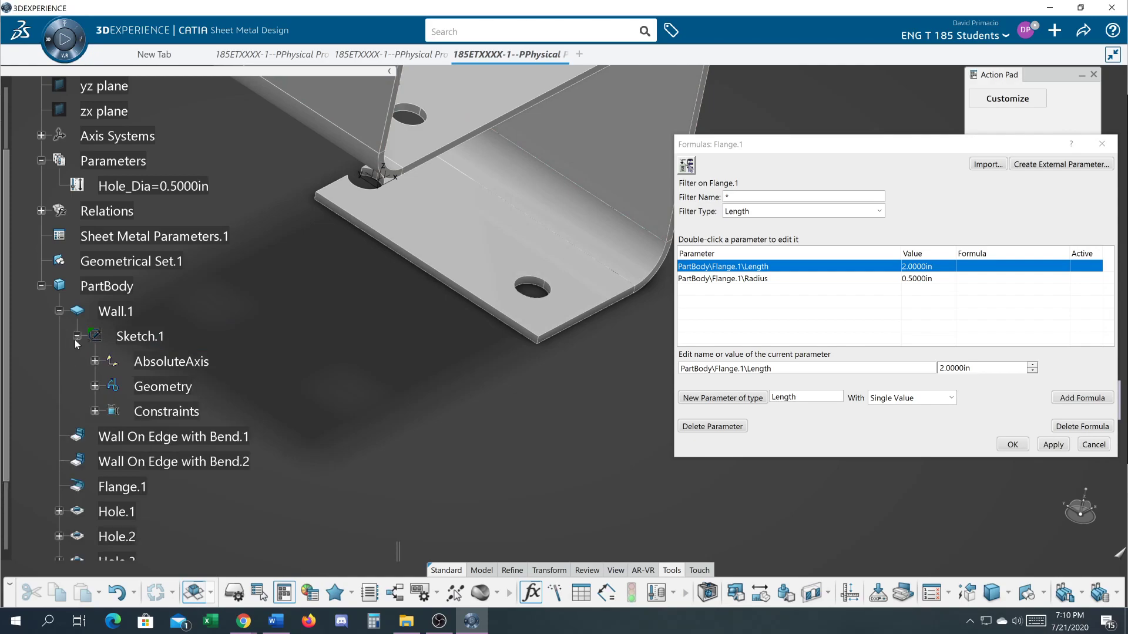
click(161, 338)
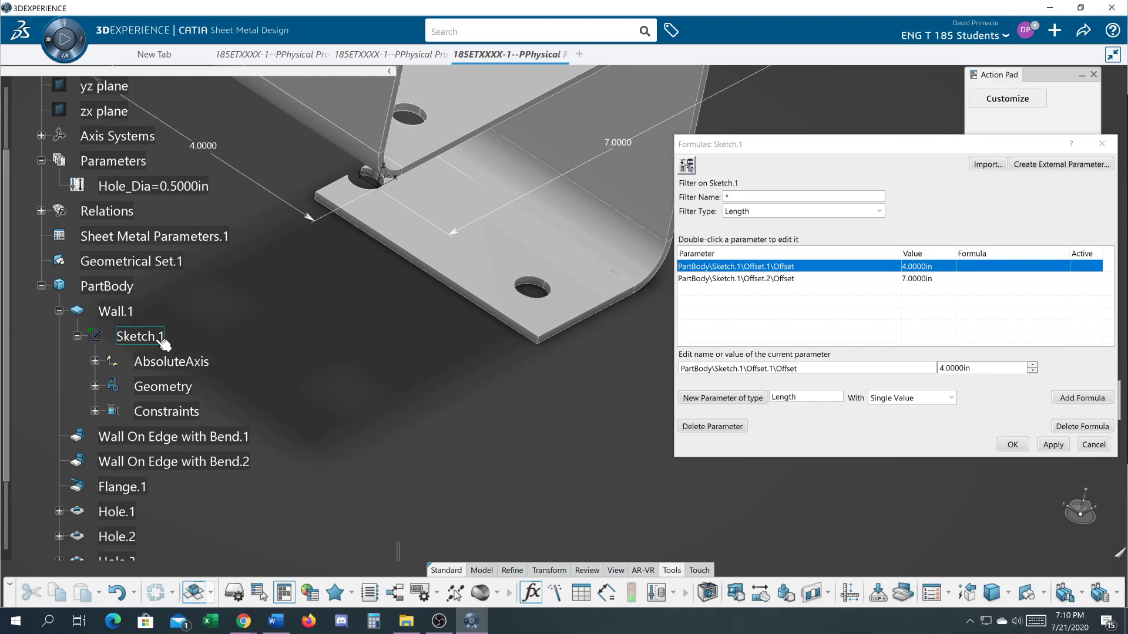
middle_drag(427, 342, 462, 375)
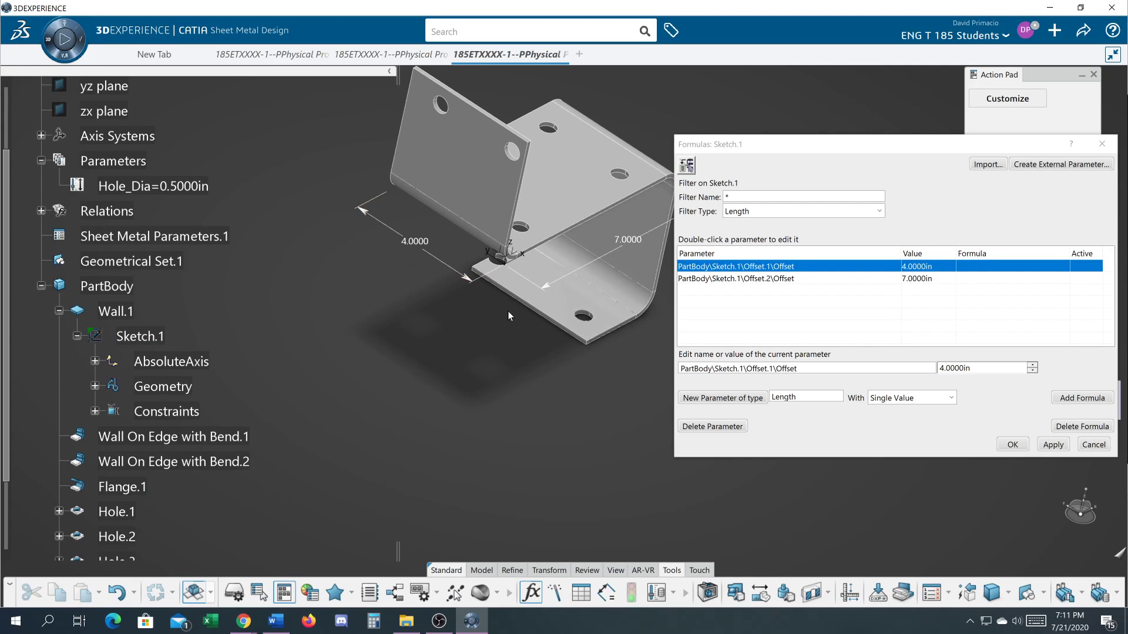
drag(821, 370, 548, 369)
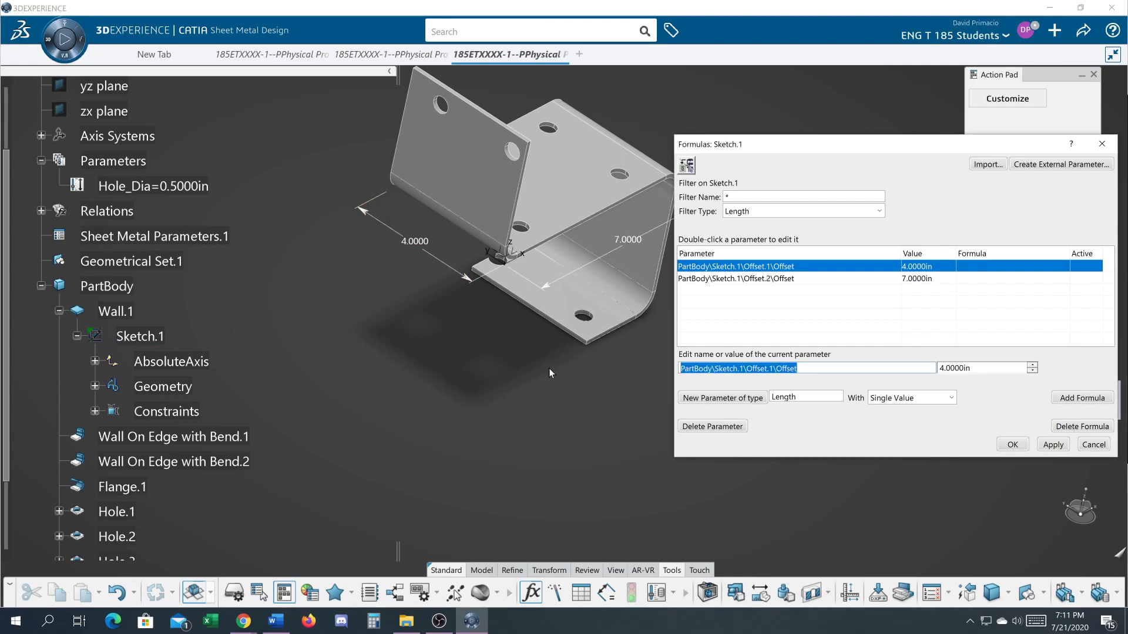
text(leng)
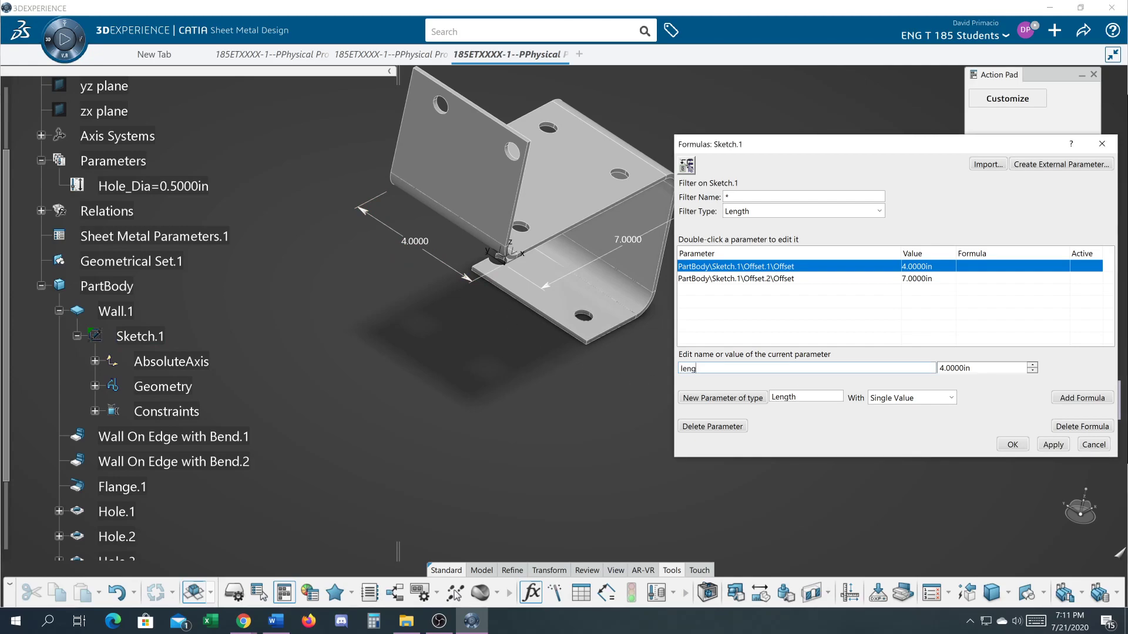
text(th)
key(Tab)
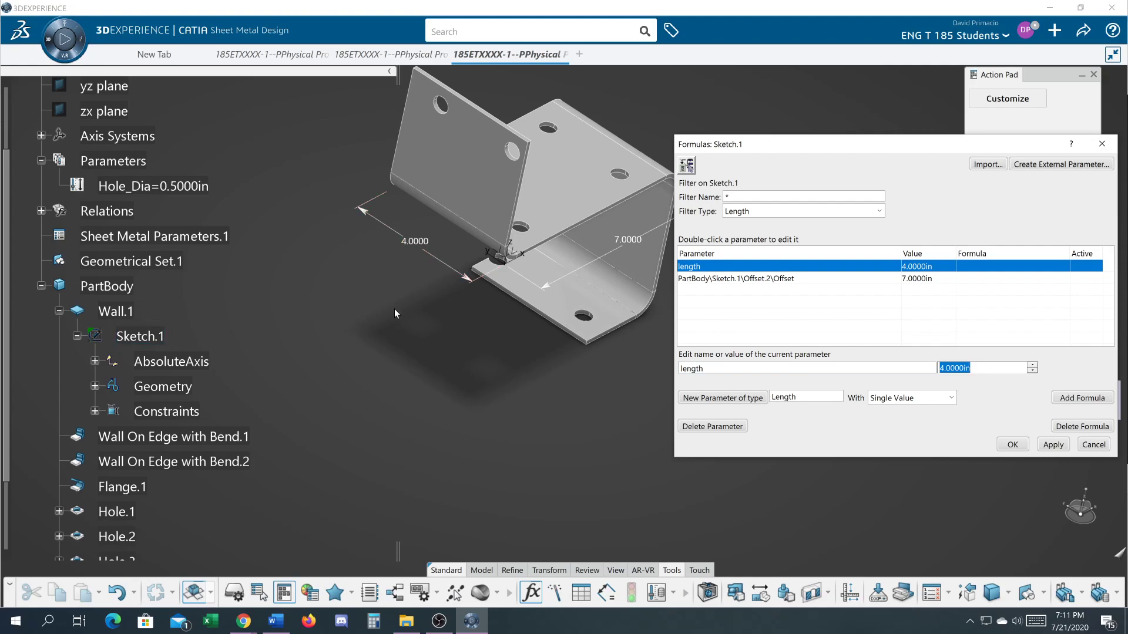
middle_drag(453, 351, 421, 360)
click(1011, 445)
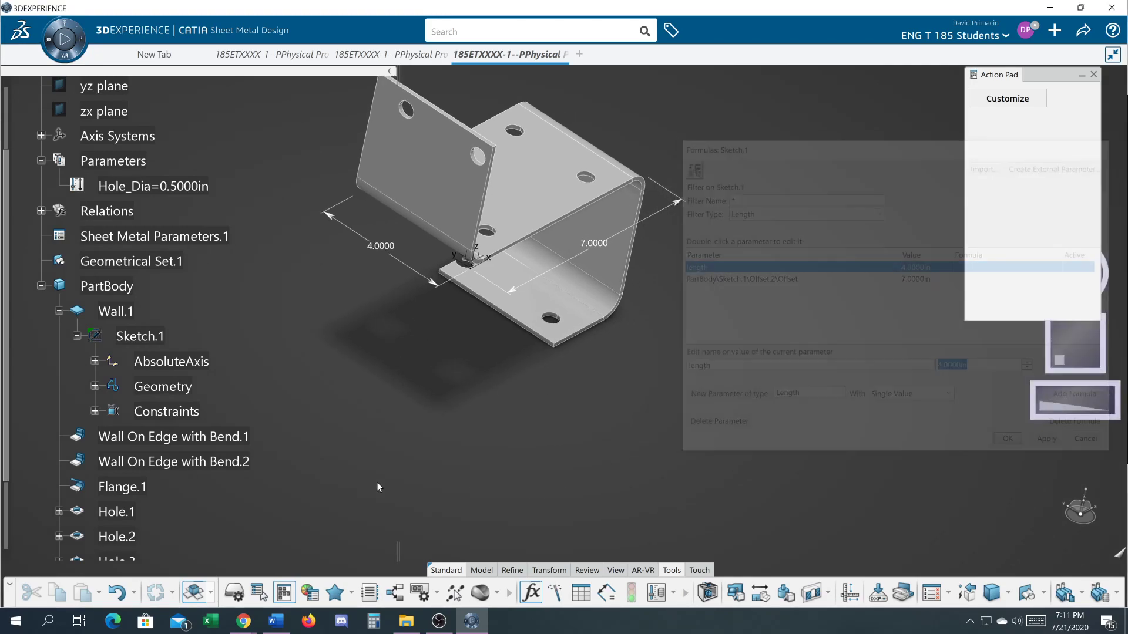
- Start a spacing formula for Rectangular pattern.1 using the renamed length parameter followed by -2*
scroll(7, 512, down, 2)
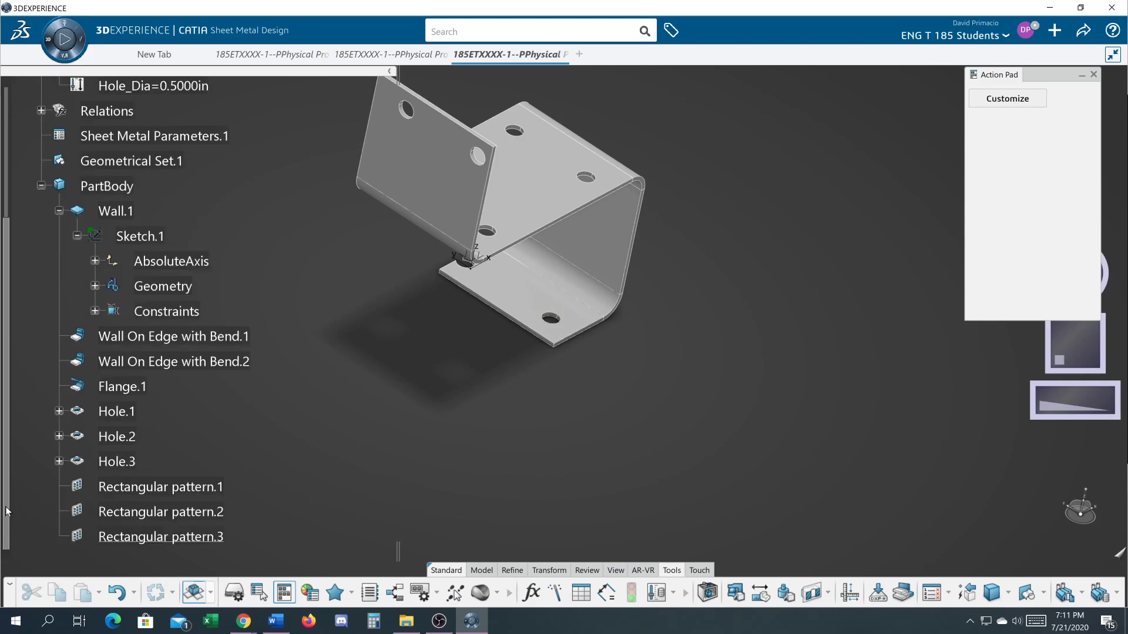
double_click(134, 493)
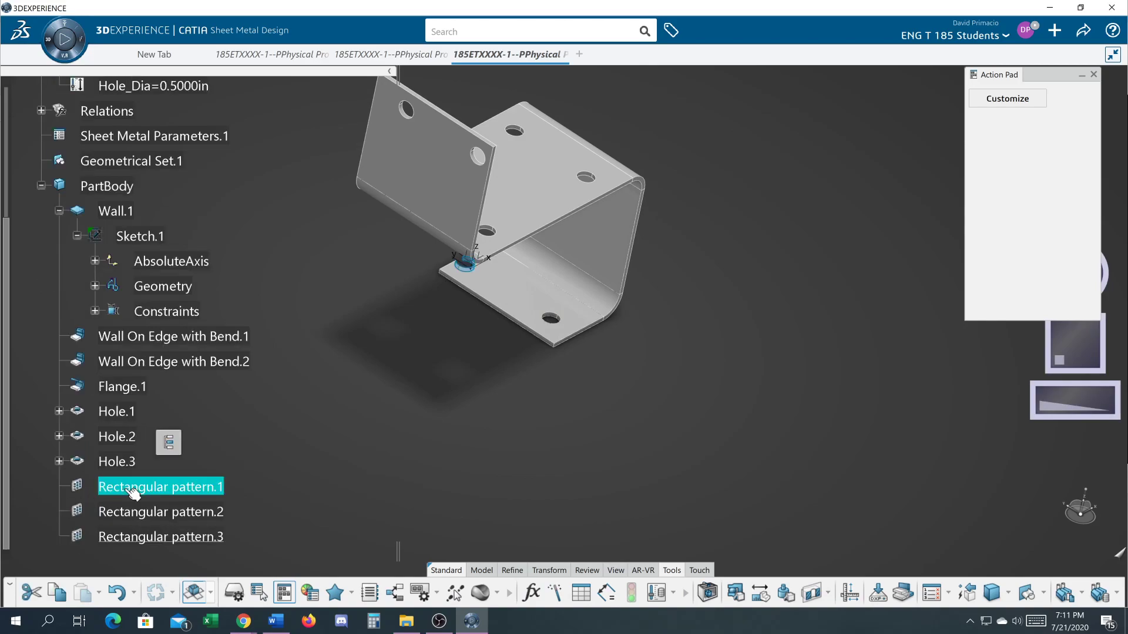
click(975, 363)
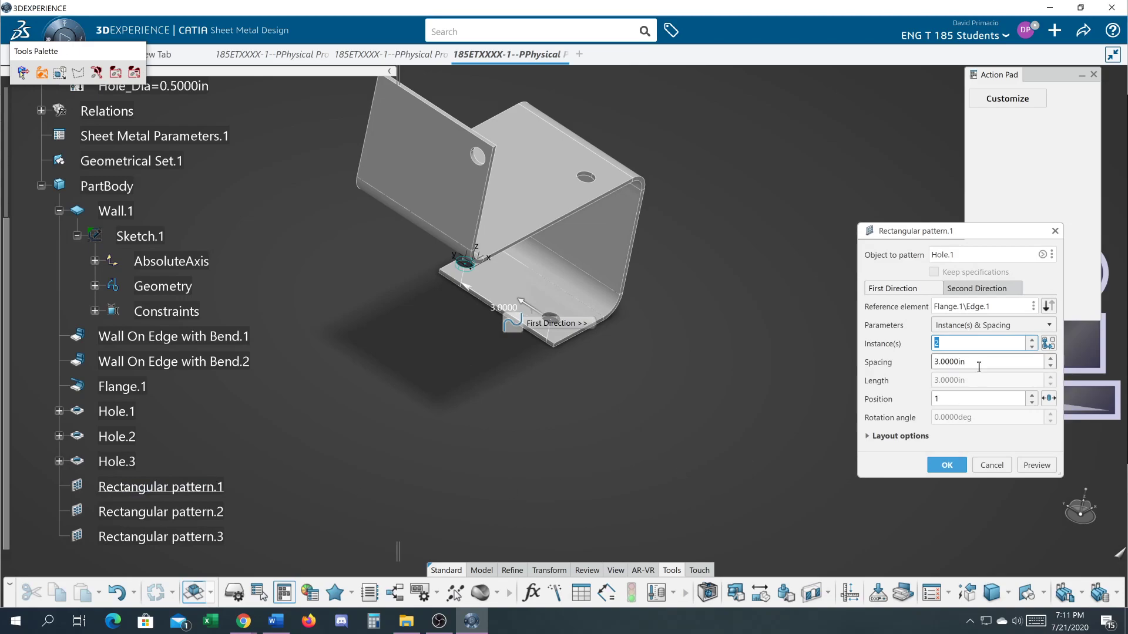
right_click(991, 368)
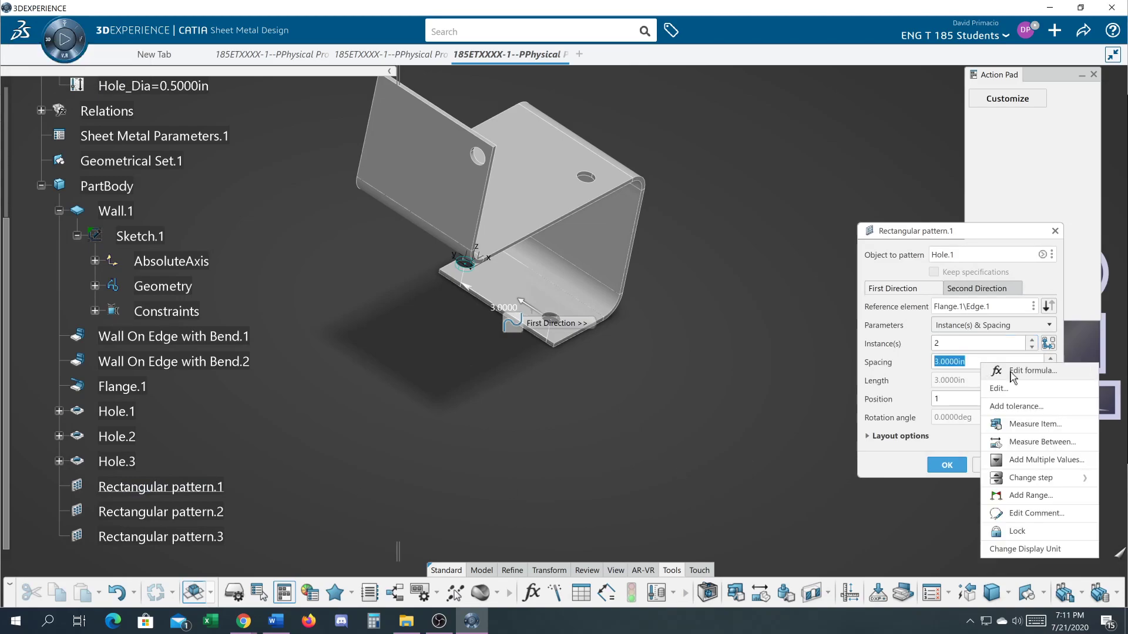
click(999, 370)
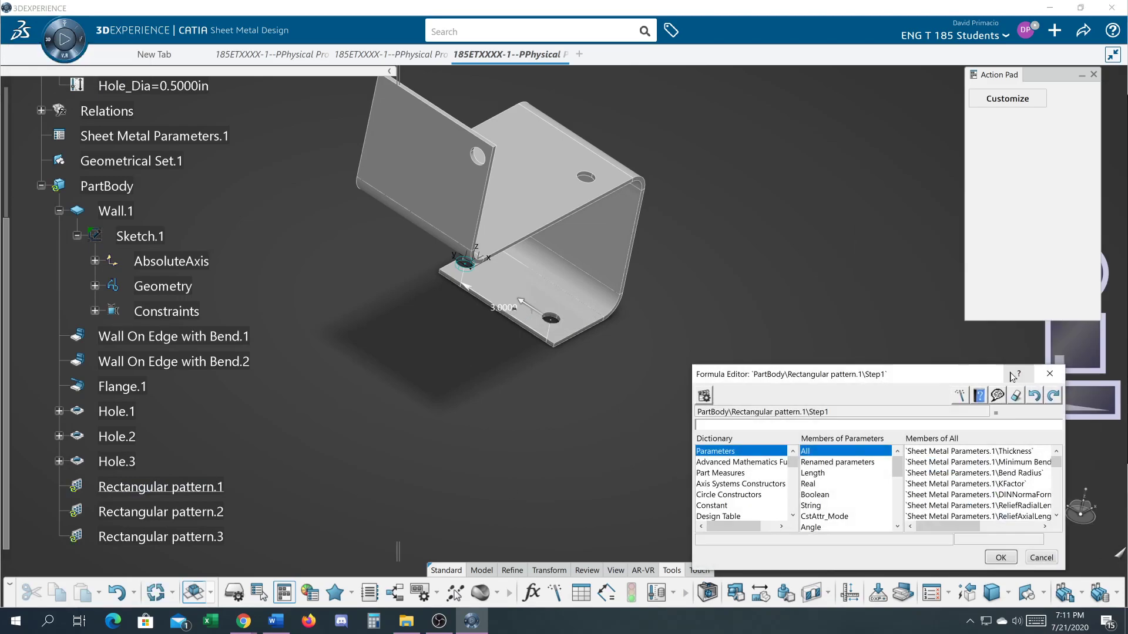
click(825, 464)
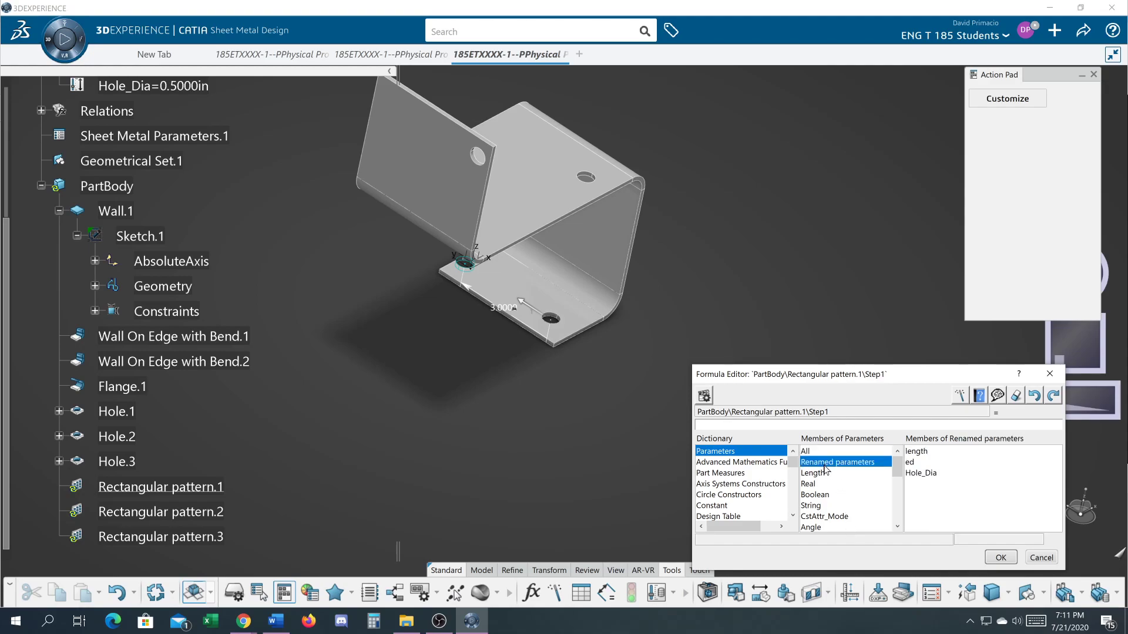
double_click(919, 451)
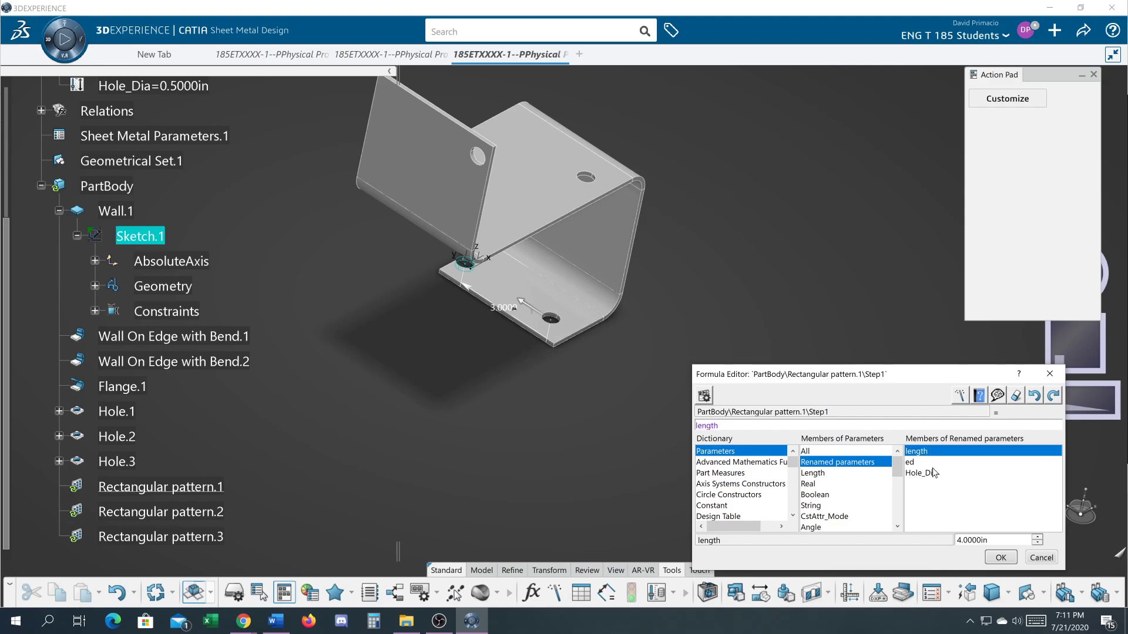
text(-)
text(2*)
text(edge)
key(BackSpace)
key(BackSpace)
key(BackSpace)
key(BackSpace)
double_click(914, 473)
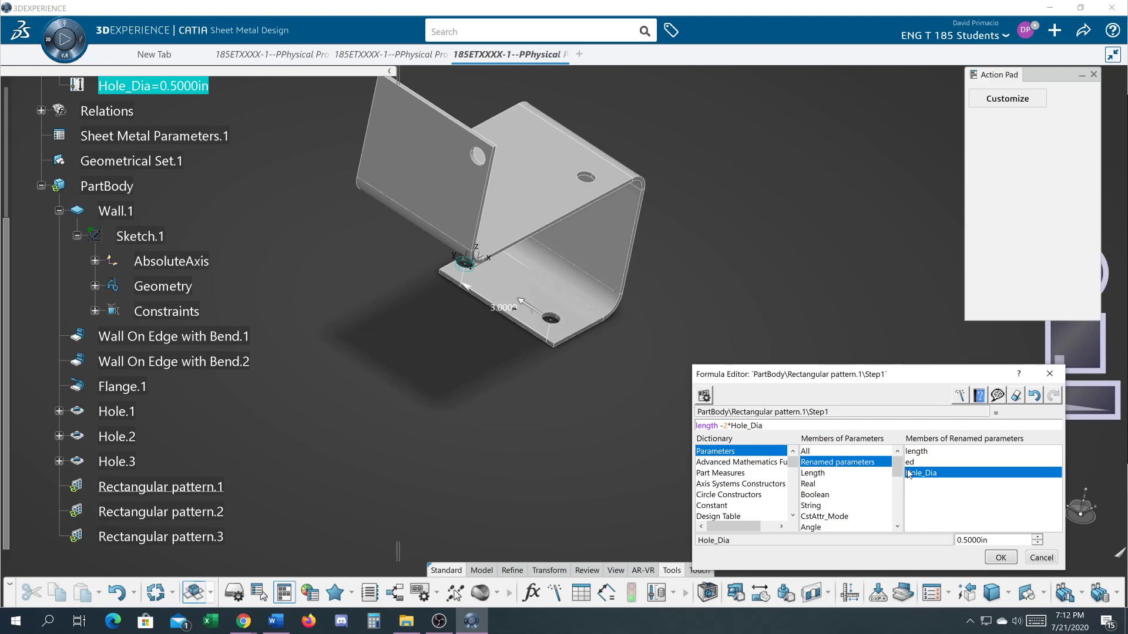
double_click(759, 427)
key(BackSpace)
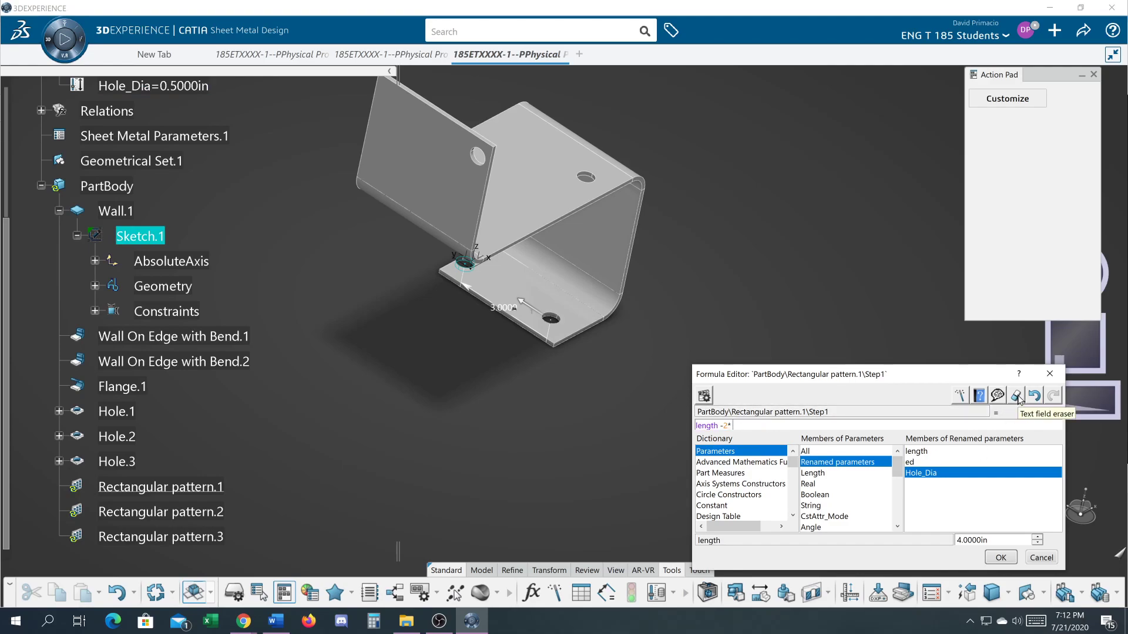
- Complete the spacing formula as length -2* ed with the renamed ed parameter, and accept the formula and the pattern
double_click(911, 463)
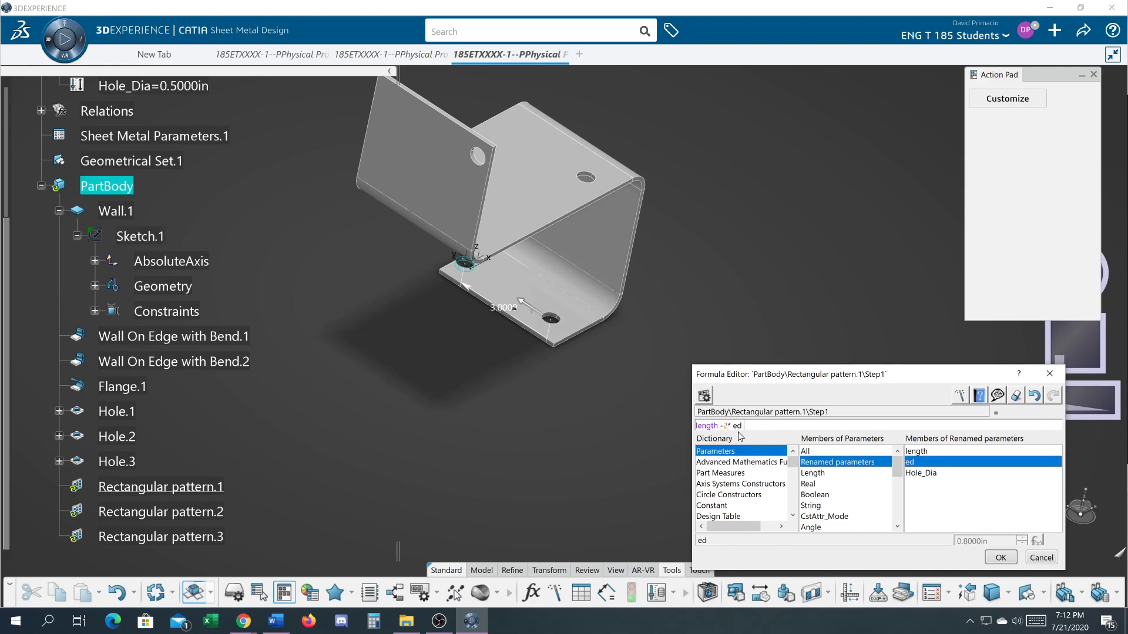
click(1000, 558)
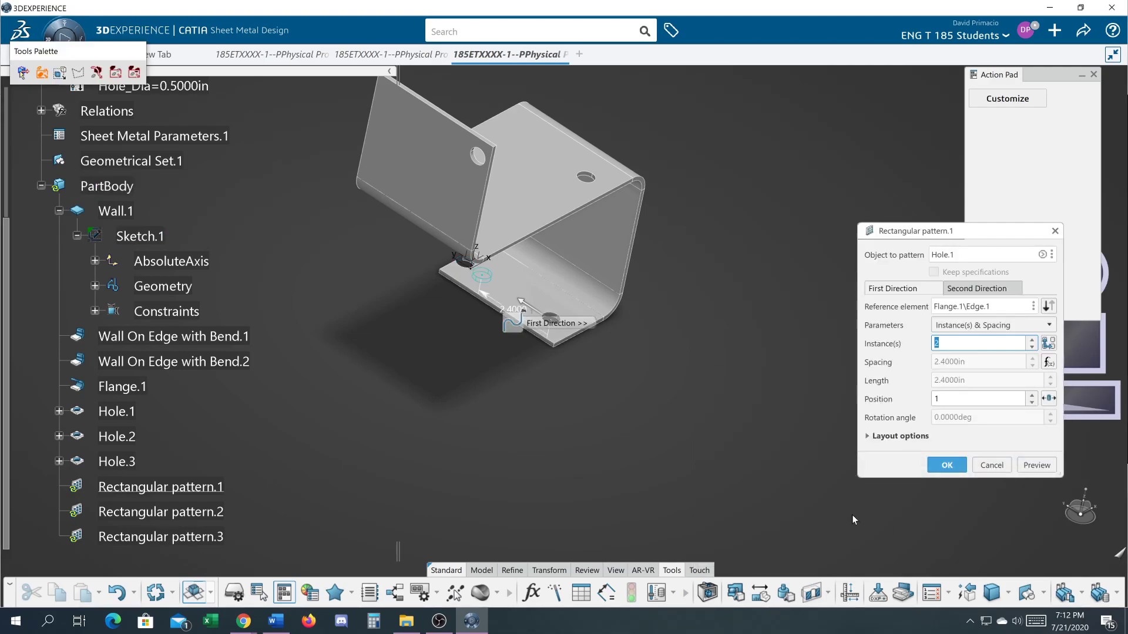
click(947, 465)
click(594, 421)
- Measure the minimum distance from the axis of the original hole, Hole.1, to the lower flange's nearest end face
middle_drag(600, 376, 649, 362)
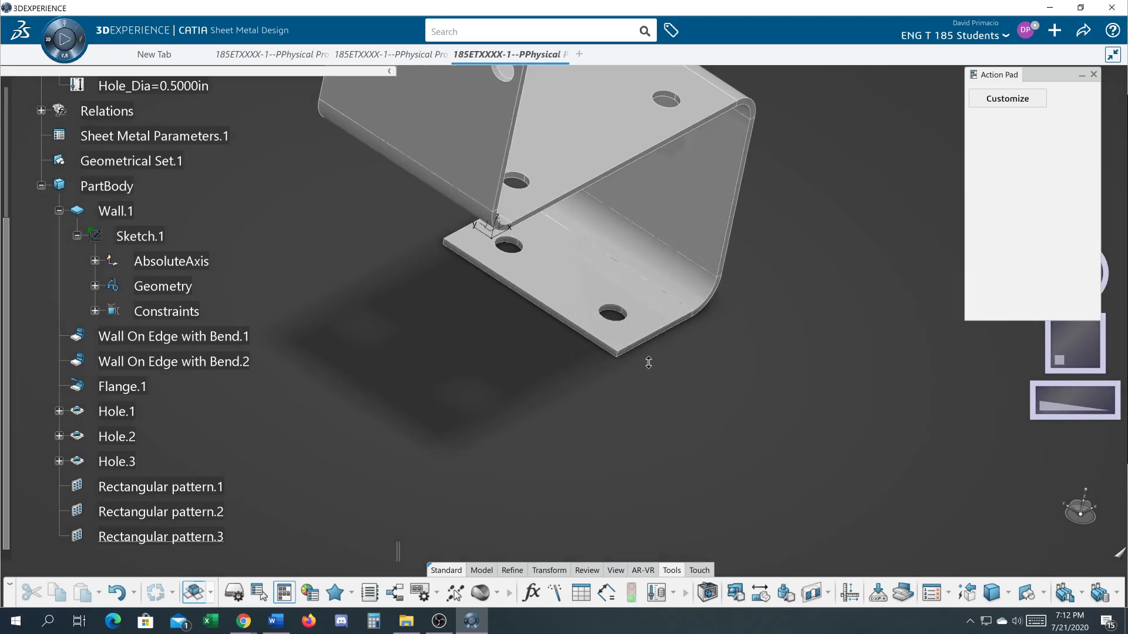
middle_drag(574, 413, 531, 407)
click(758, 601)
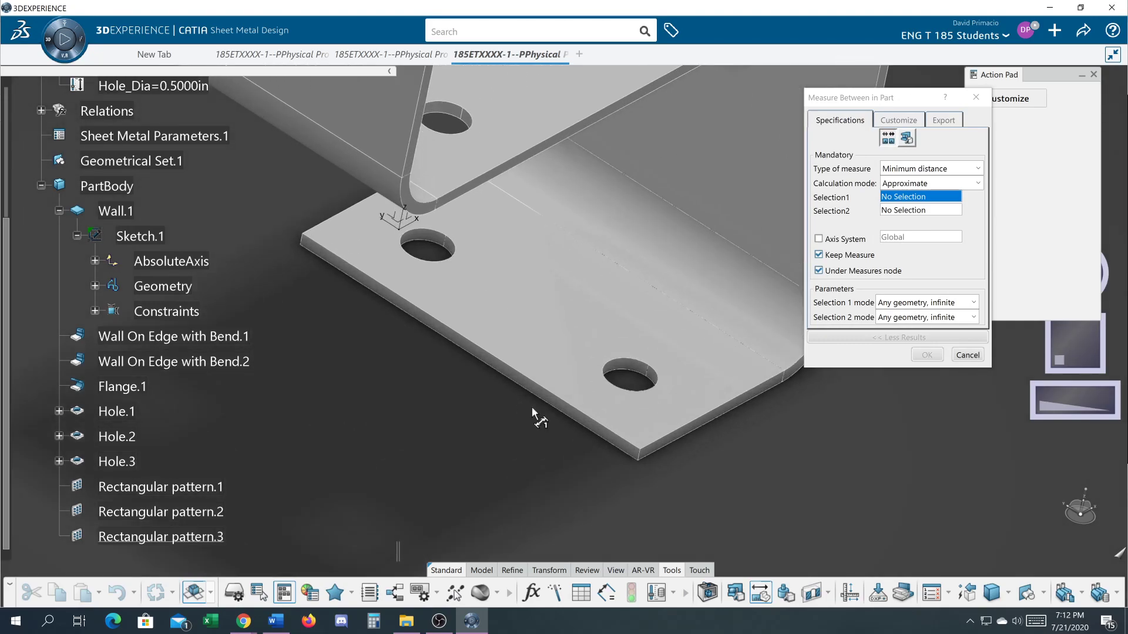
click(632, 369)
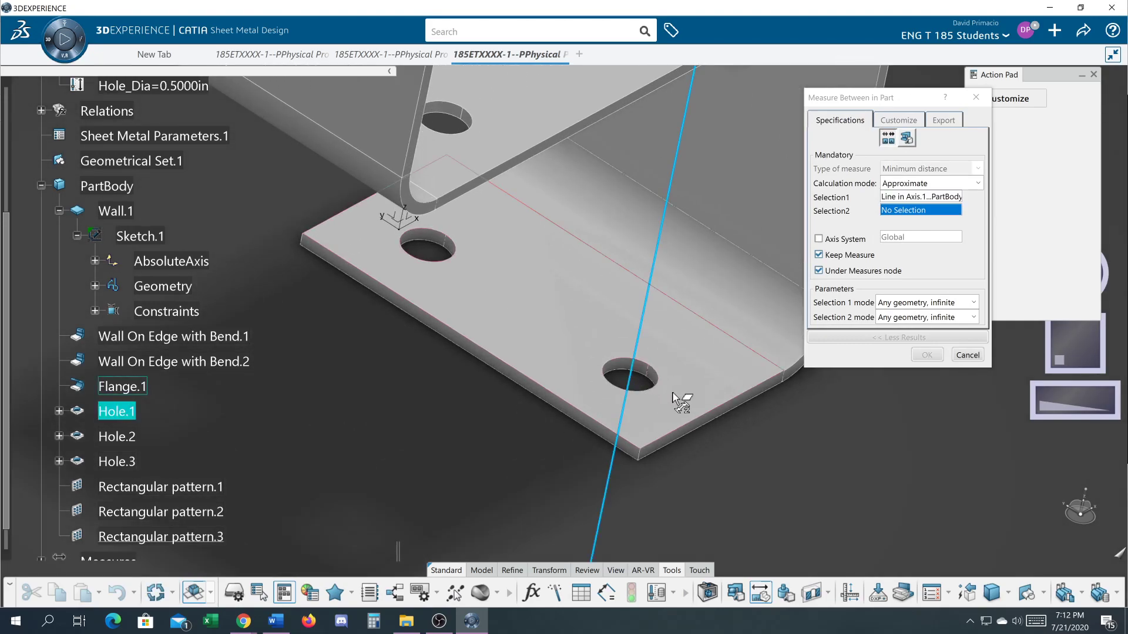
click(703, 423)
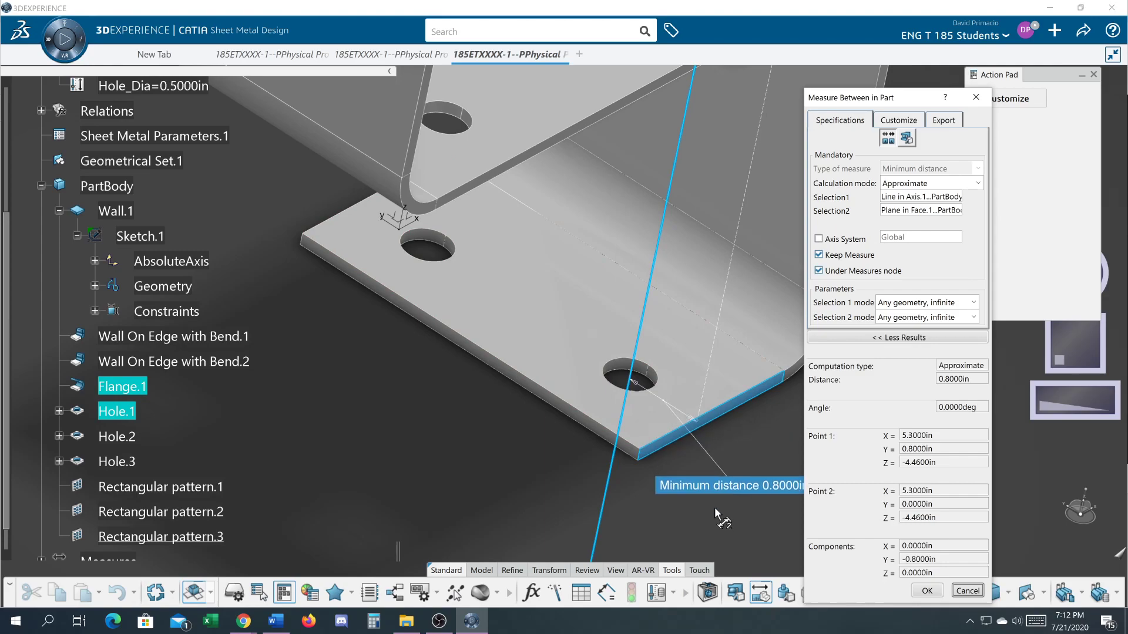
- Measure the minimum distance from the patterned hole's axis to the lower flange's opposite end face, keeping the measure with its label below the flange
middle_drag(344, 294, 338, 385)
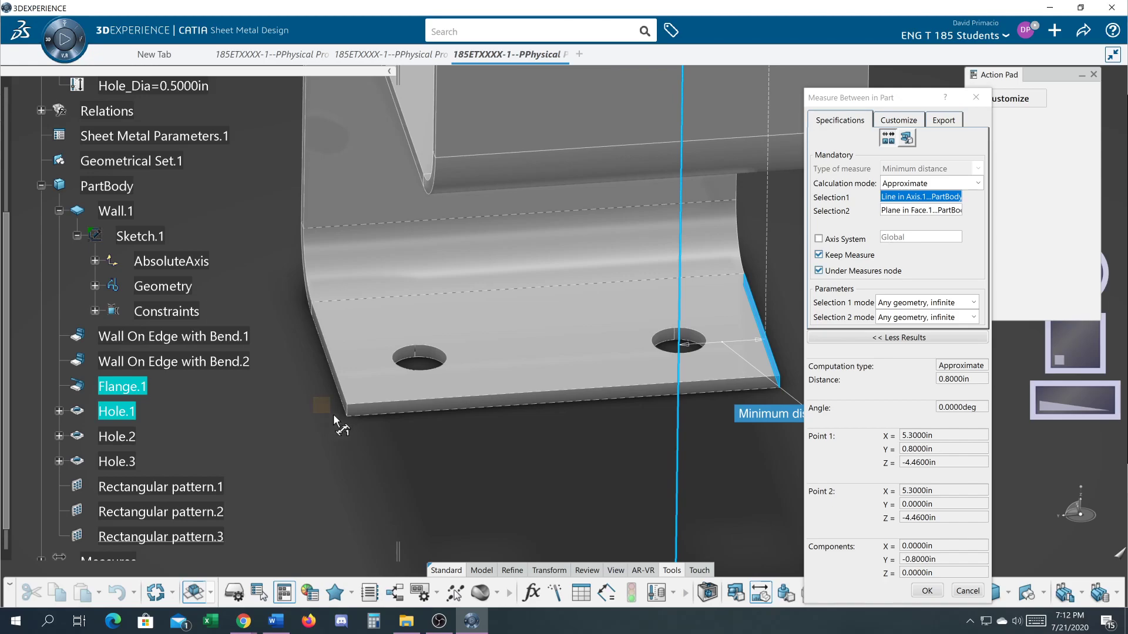
middle_drag(297, 389, 359, 404)
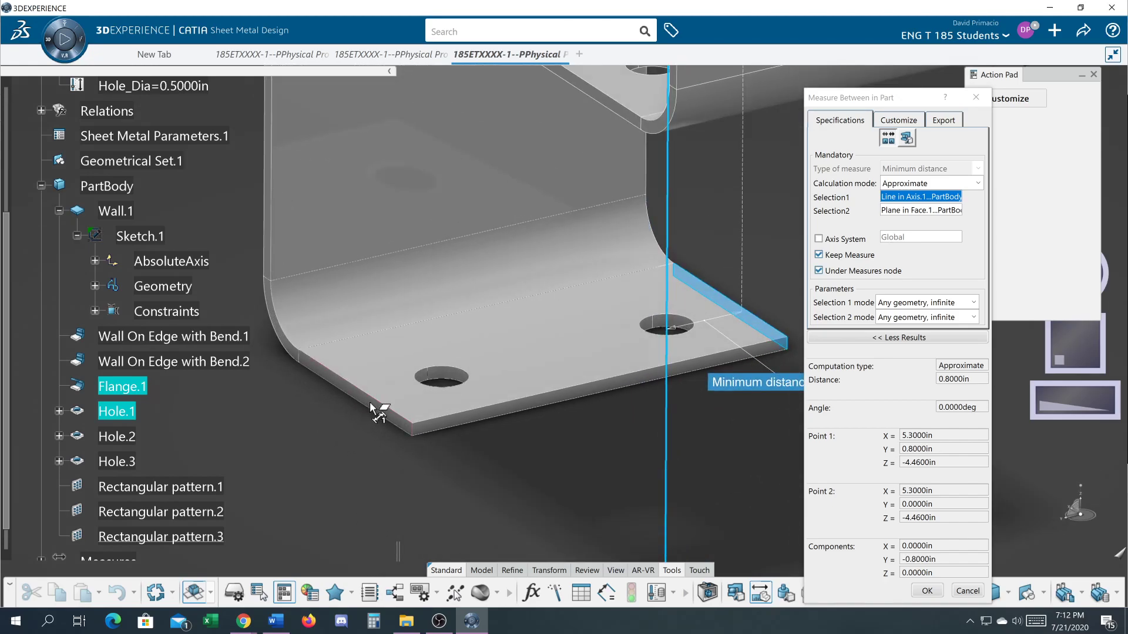
click(372, 409)
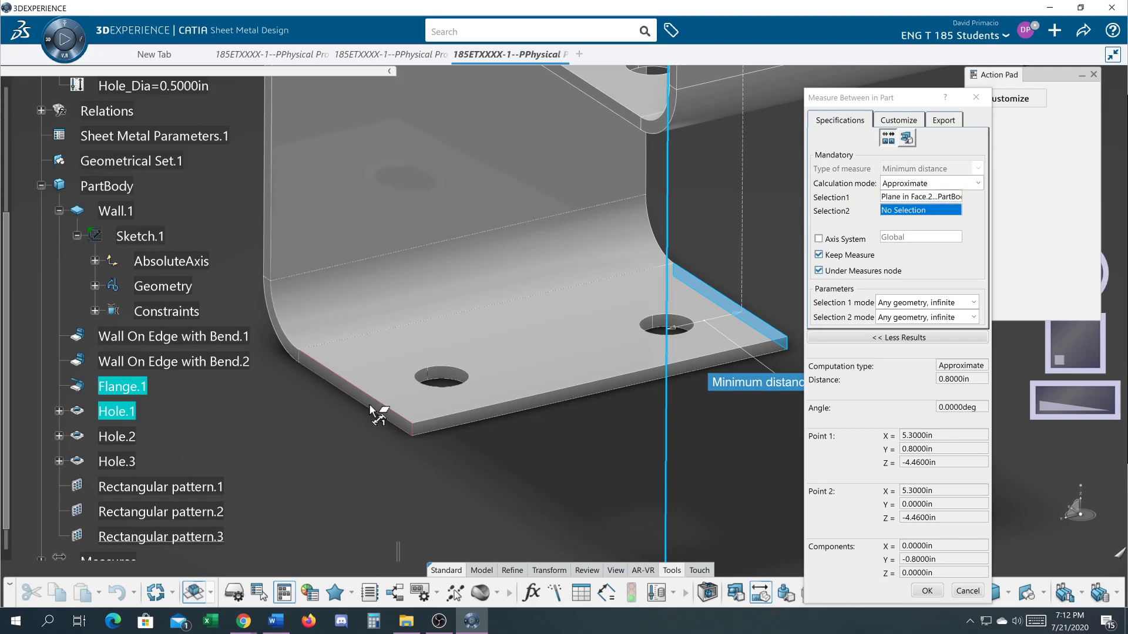
click(443, 378)
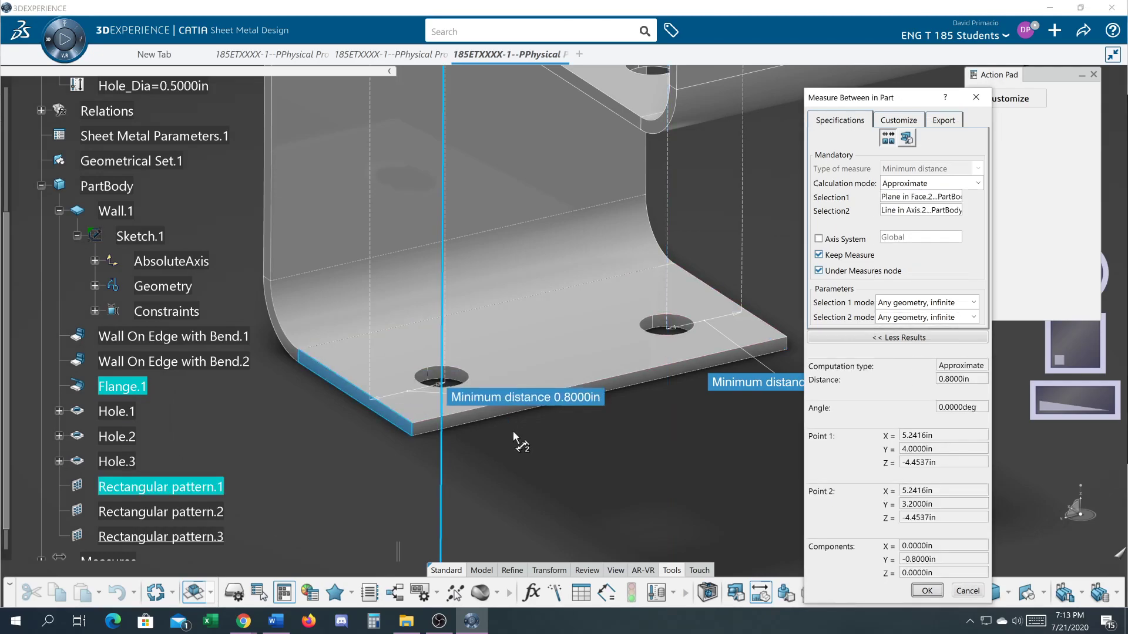
click(544, 498)
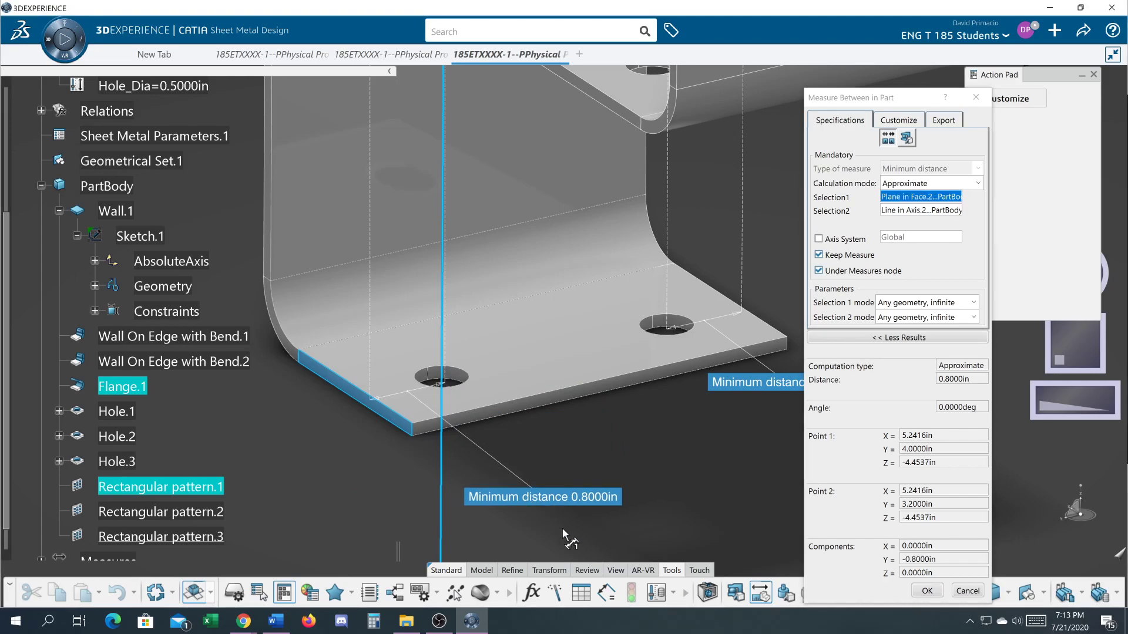
middle_drag(626, 420, 416, 391)
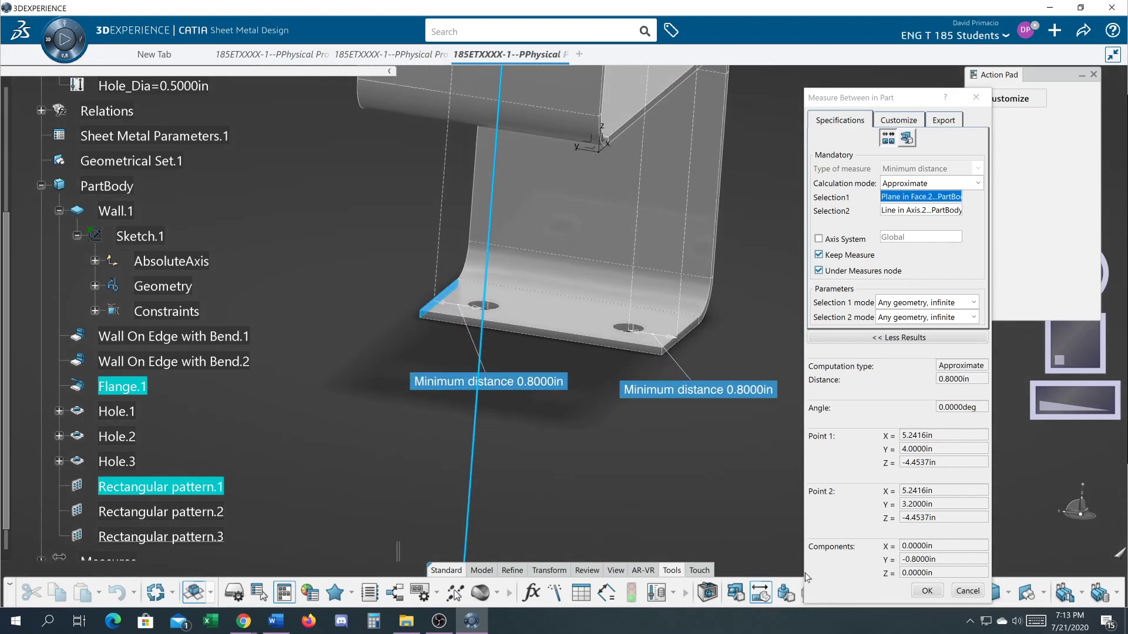
click(915, 594)
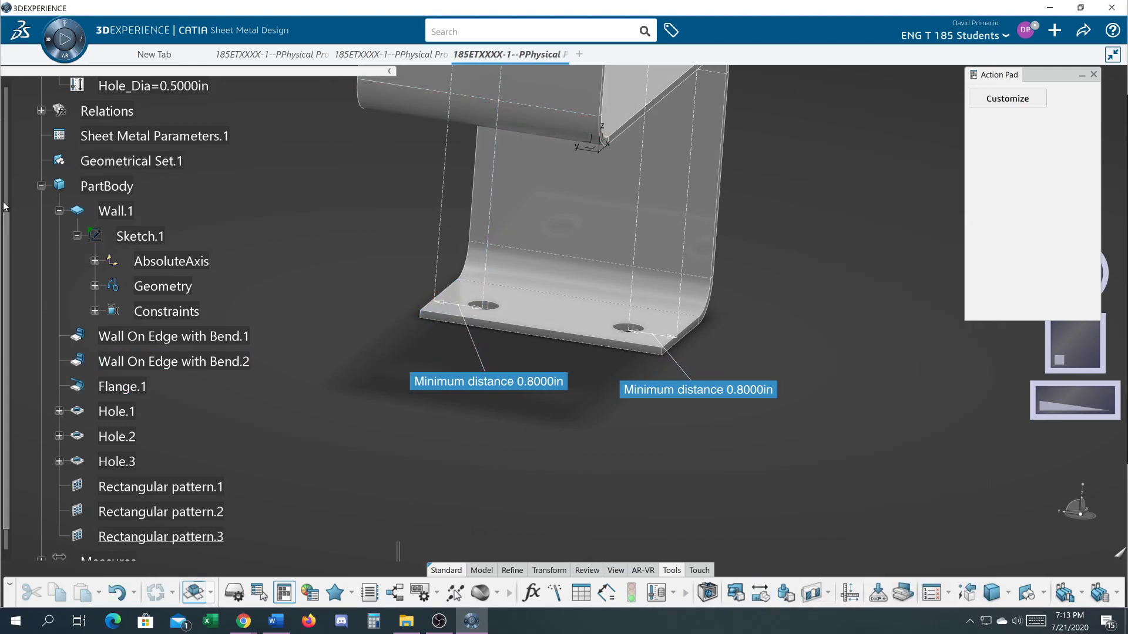
scroll(18, 207, up, 3)
middle_drag(738, 407, 640, 458)
middle_drag(371, 263, 376, 289)
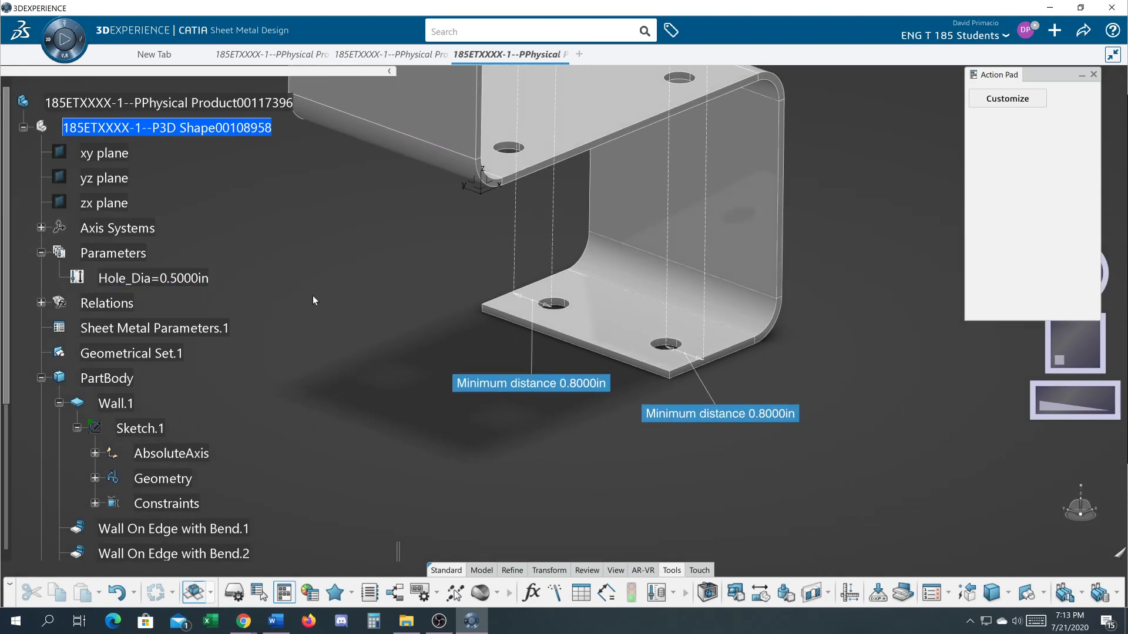
- Set the Hole_Dia parameter to 3/8 in and apply the change to the bracket
double_click(192, 280)
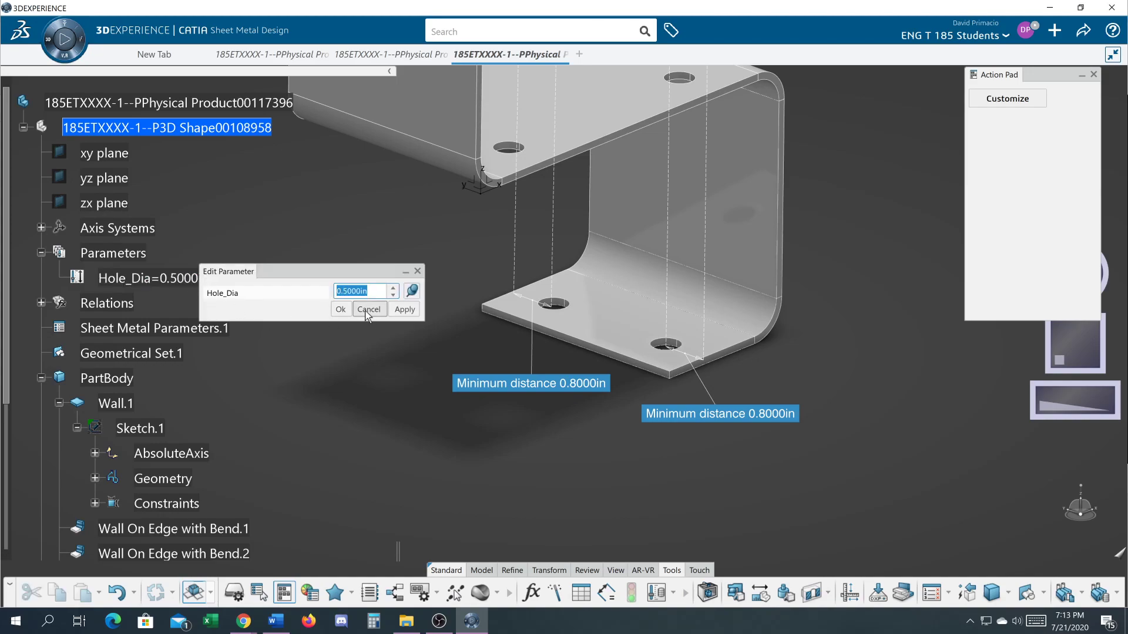
text(3/8)
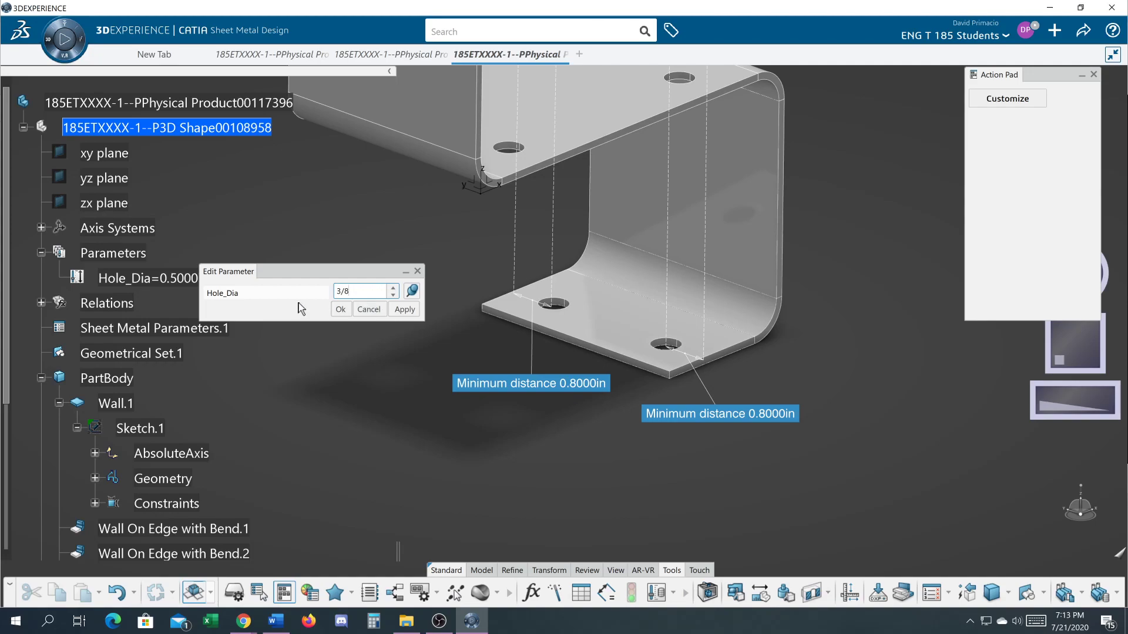
key(Return)
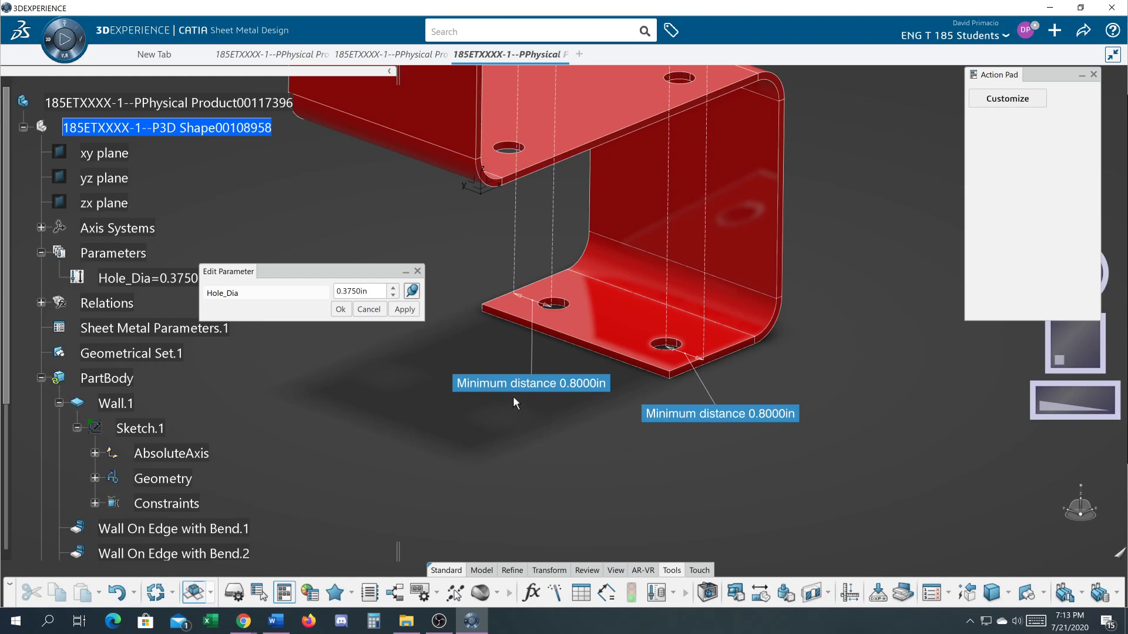
click(404, 309)
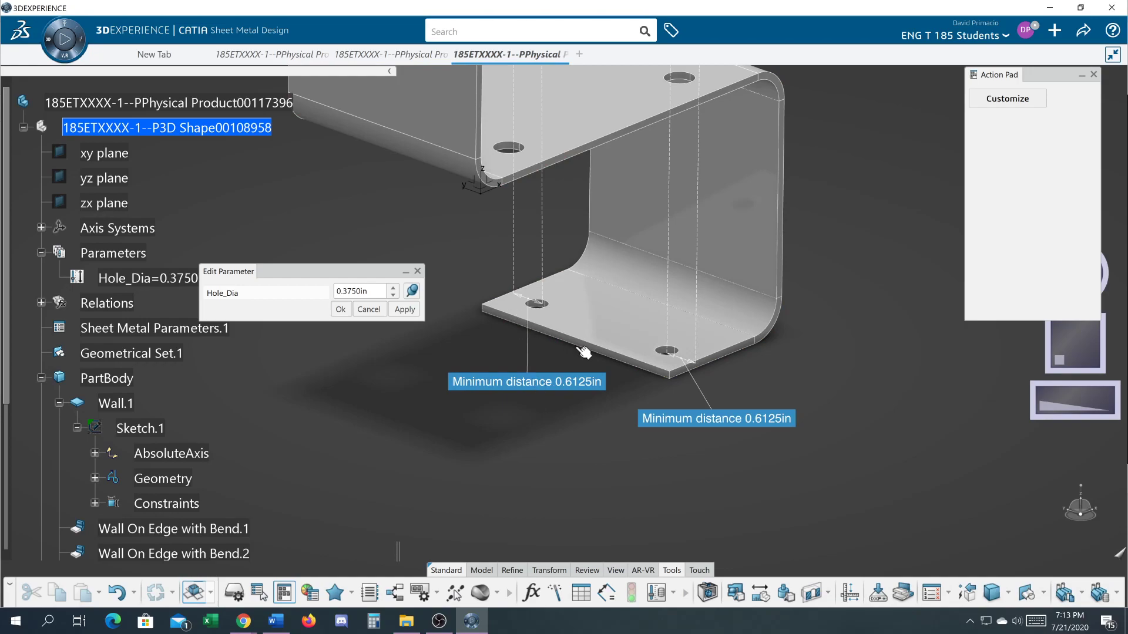
click(340, 310)
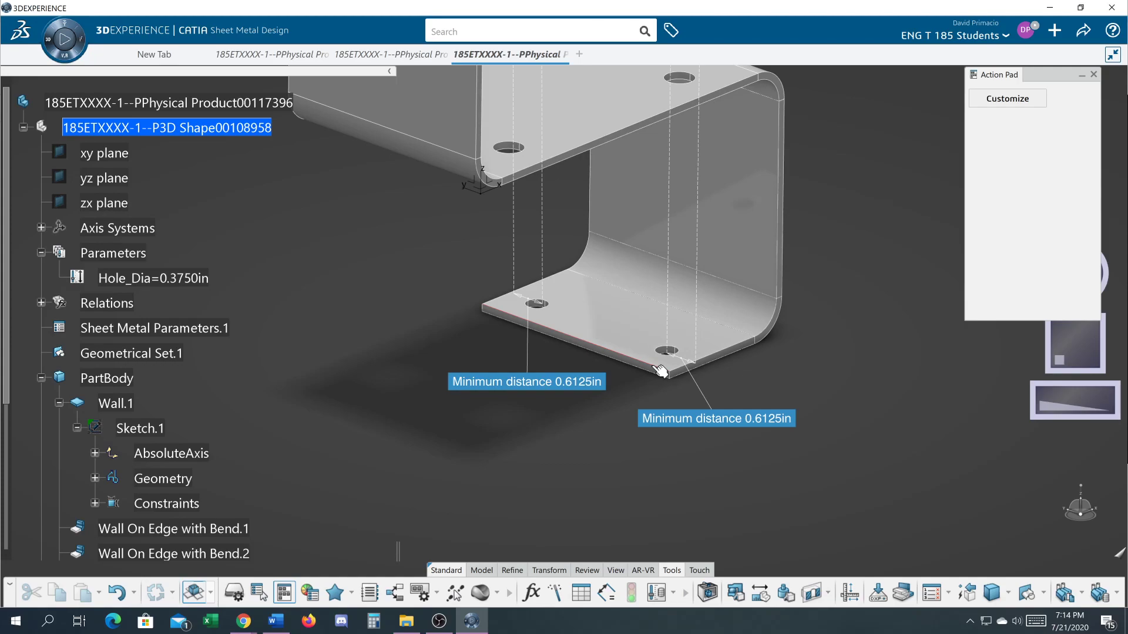
- Create a new single-value user parameter of type Length and name it Length
middle_drag(614, 448, 672, 457)
middle_drag(416, 252, 397, 323)
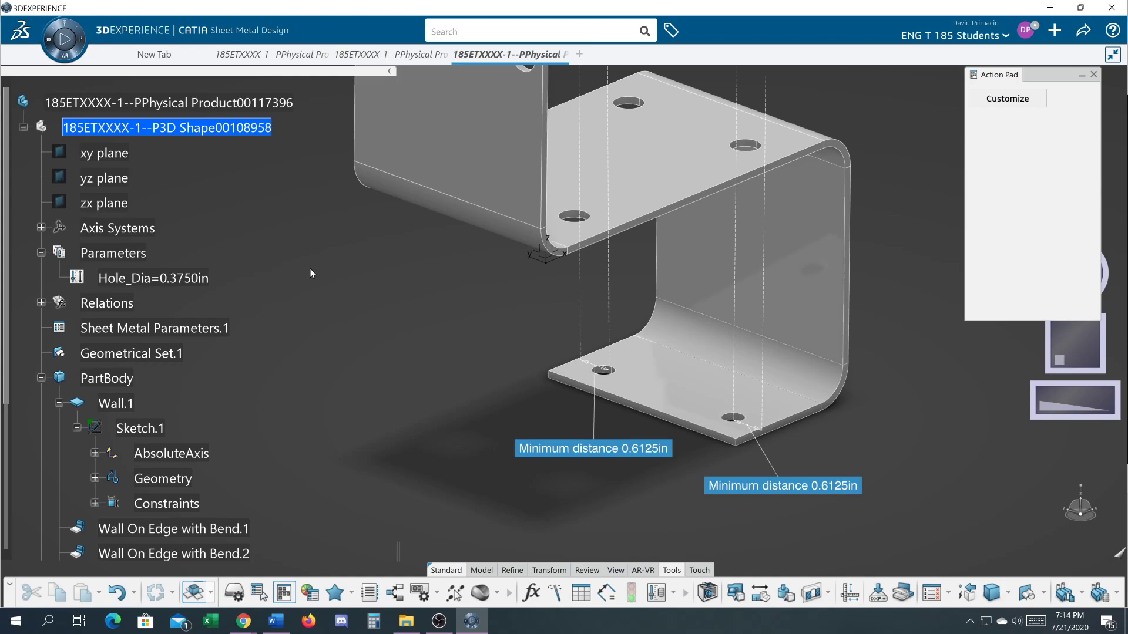
click(531, 592)
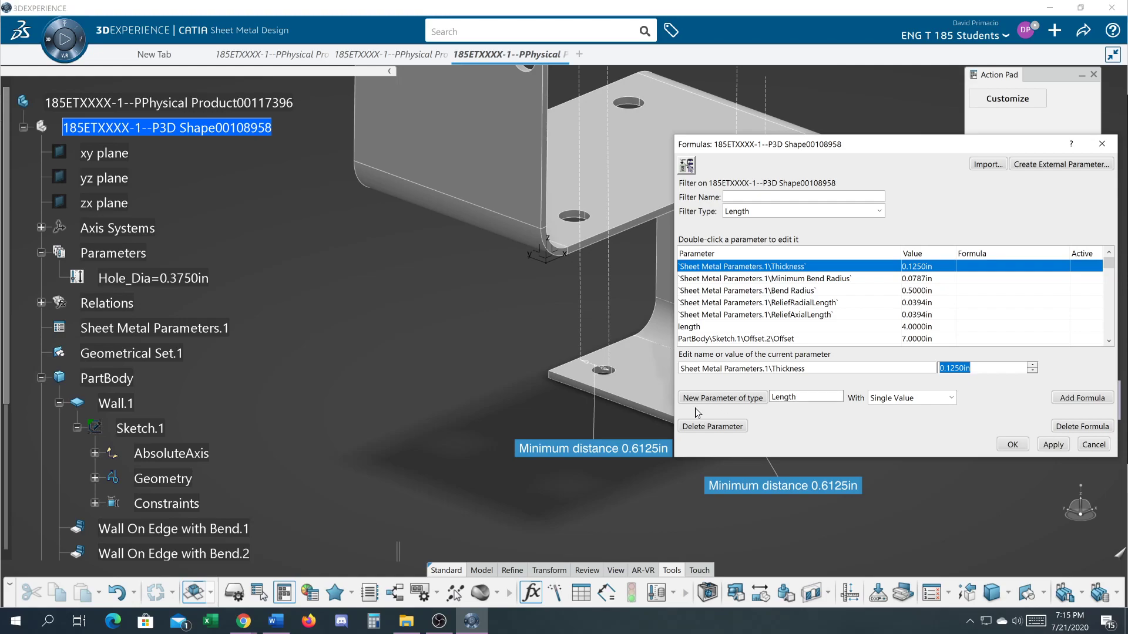
click(721, 398)
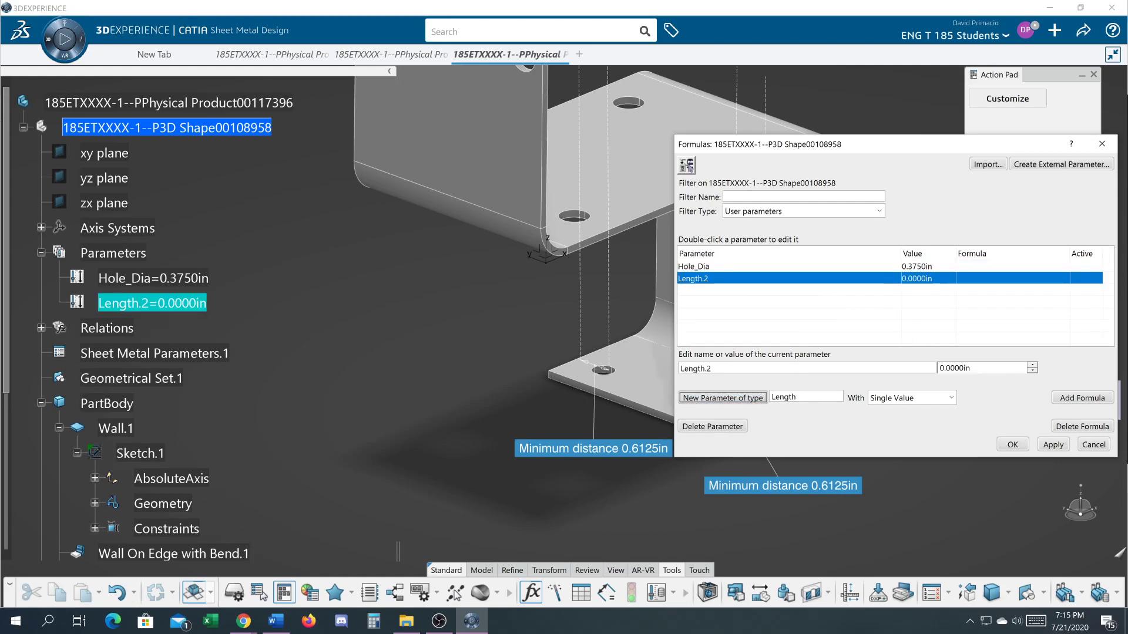
key(BackSpace)
key(BackSpace)
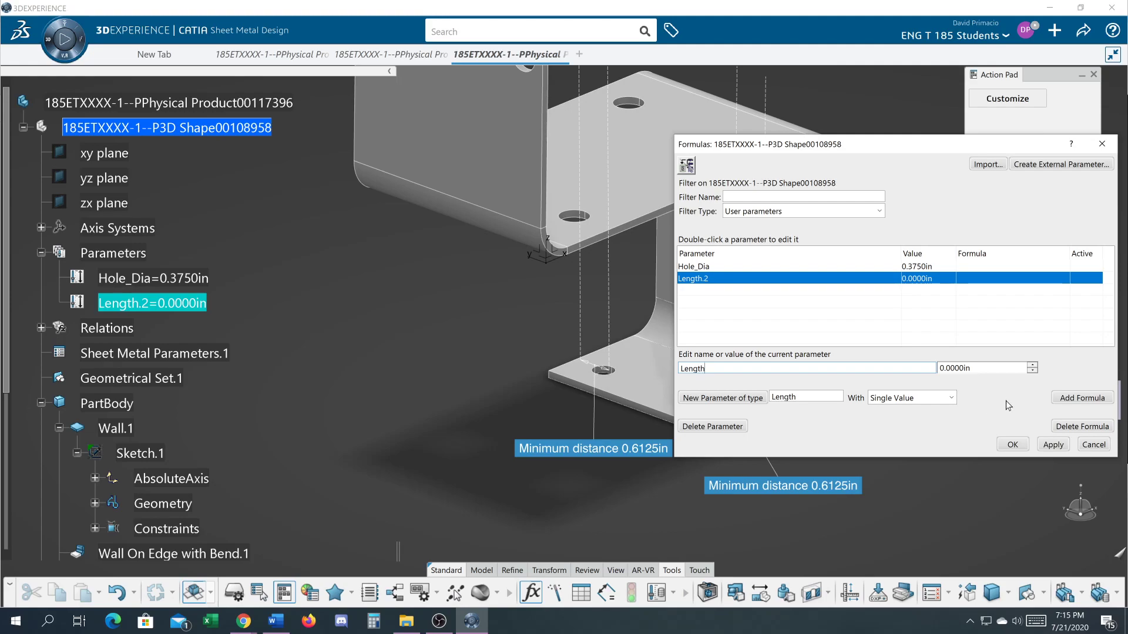
click(1012, 450)
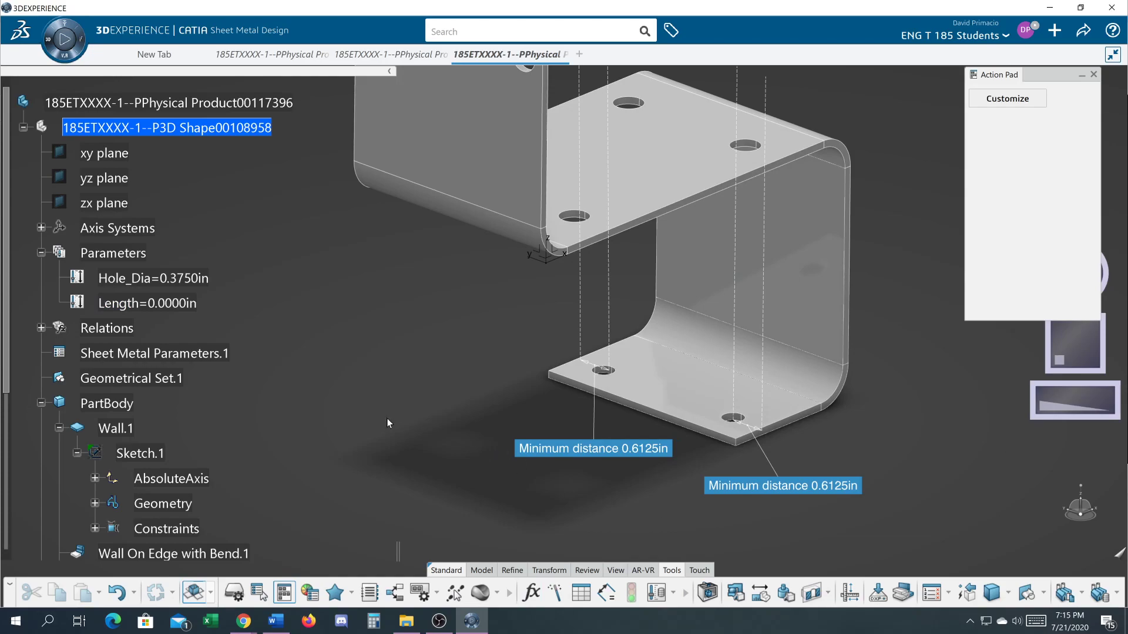
- Set the new Length user parameter to 5 in
double_click(170, 304)
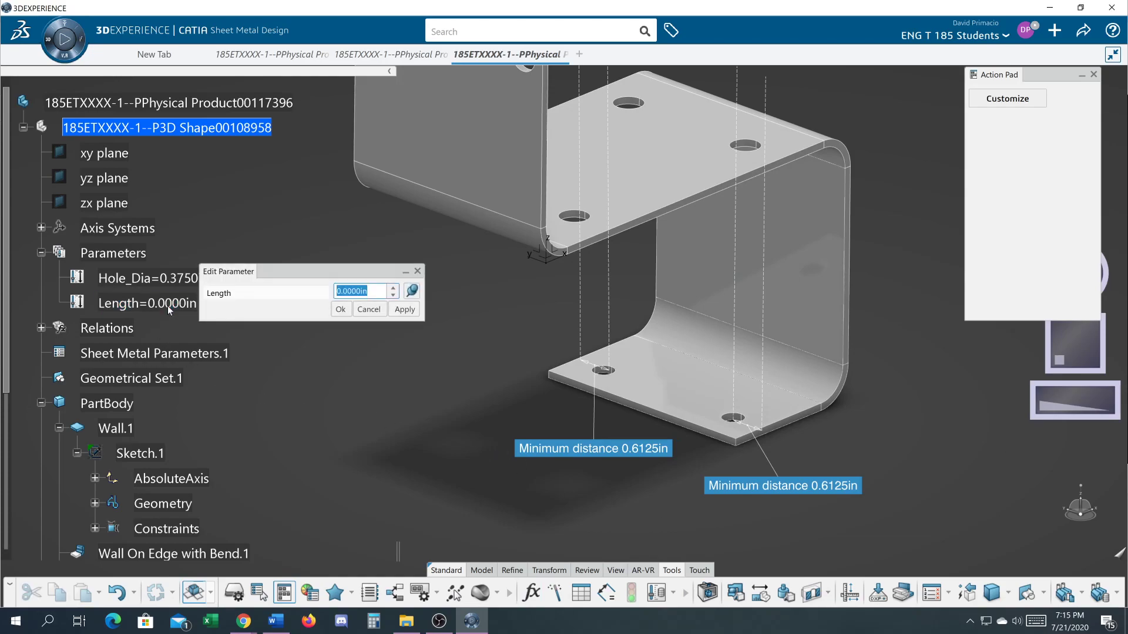
text(5)
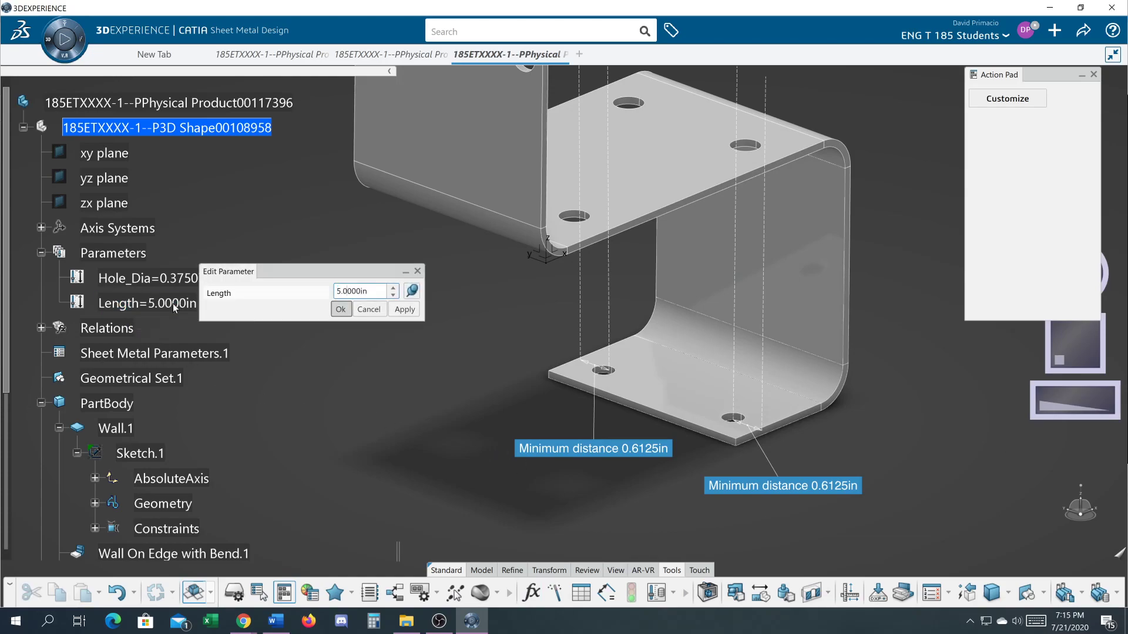
click(341, 309)
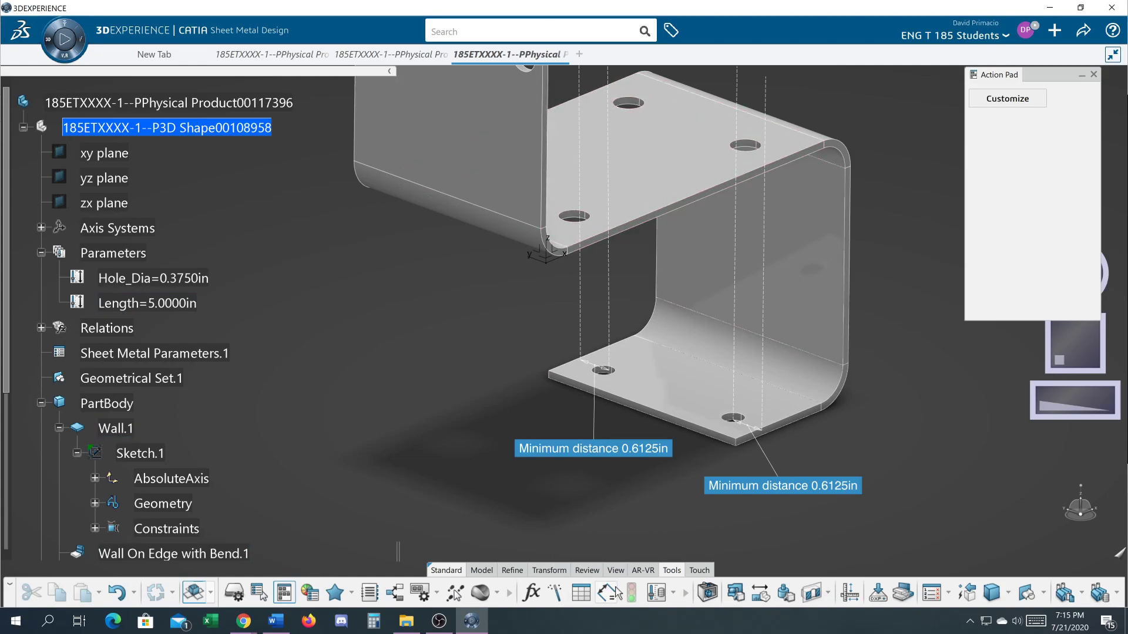
- Measure the length of the lower flange's long outer edge, keeping the measure with its label below the flange
click(731, 595)
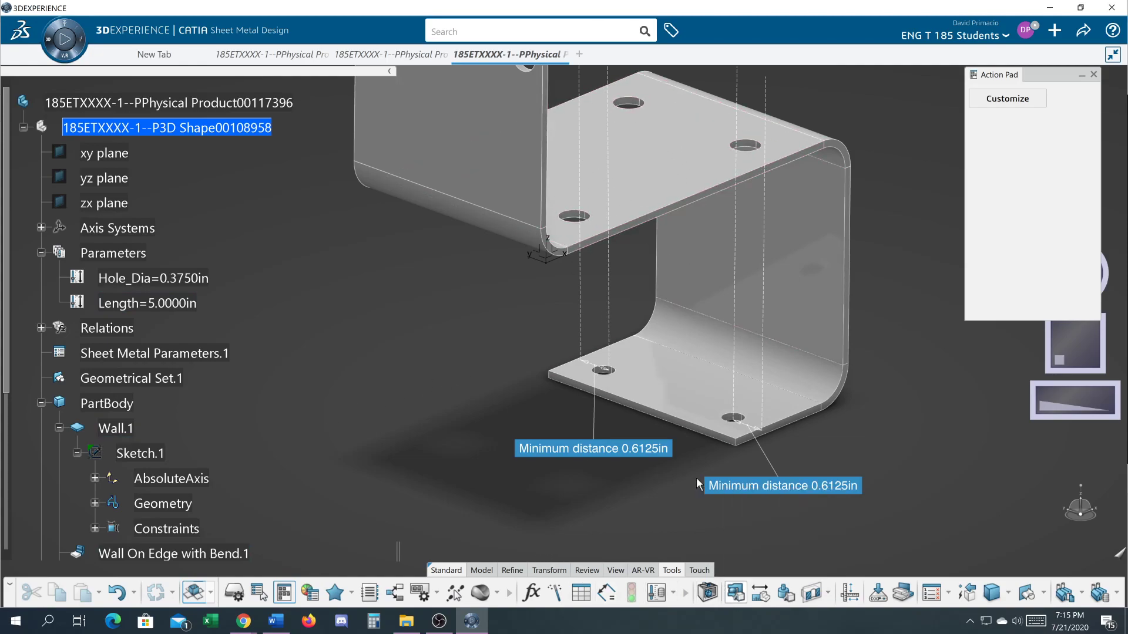
click(696, 434)
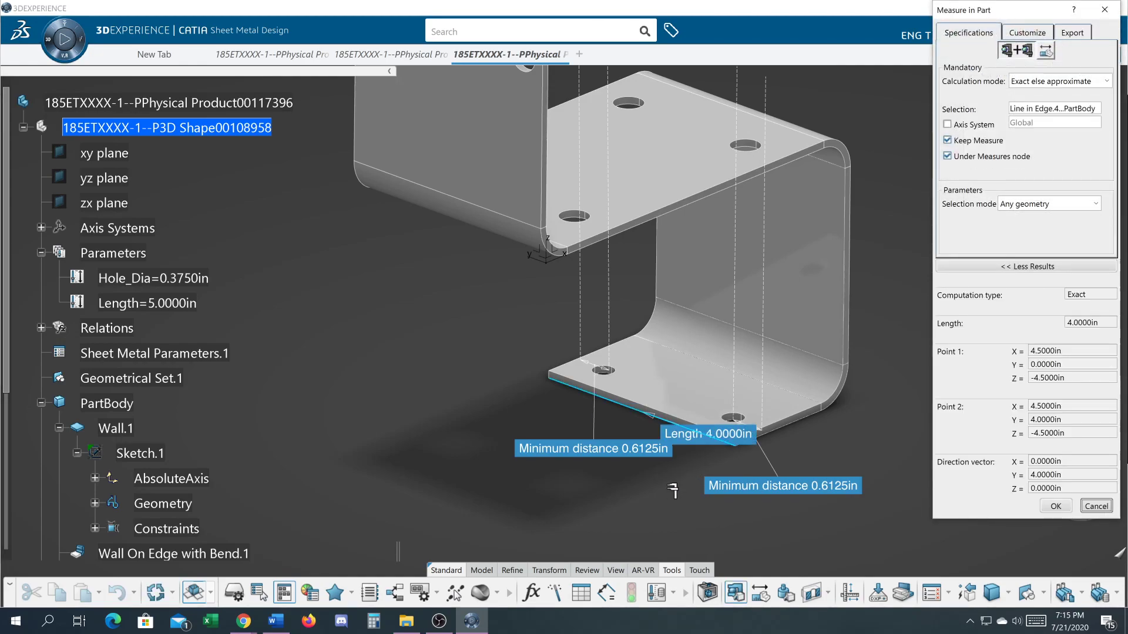
click(520, 530)
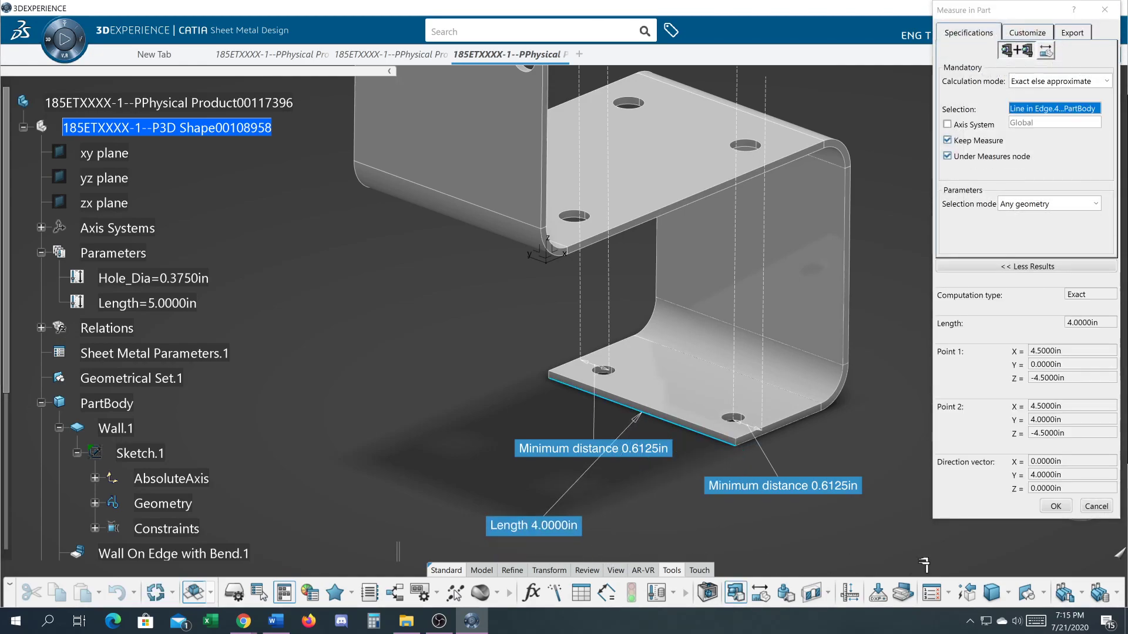
click(1052, 506)
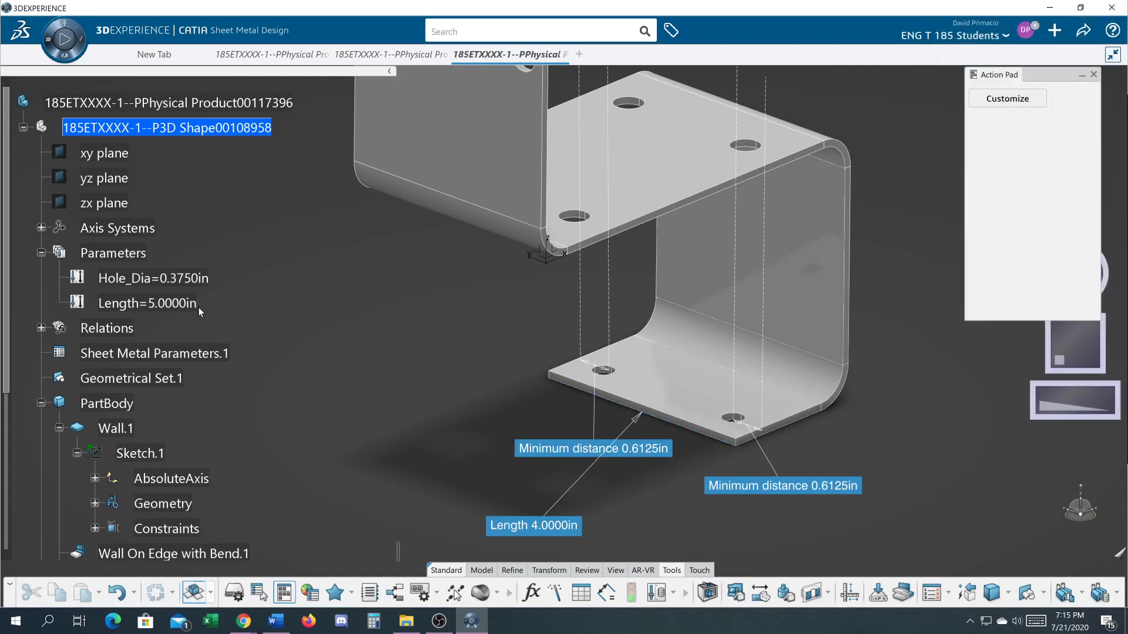
- Filter the formulas list on Sketch.1 of Wall.1 to show only renamed parameters
middle_drag(442, 403, 476, 327)
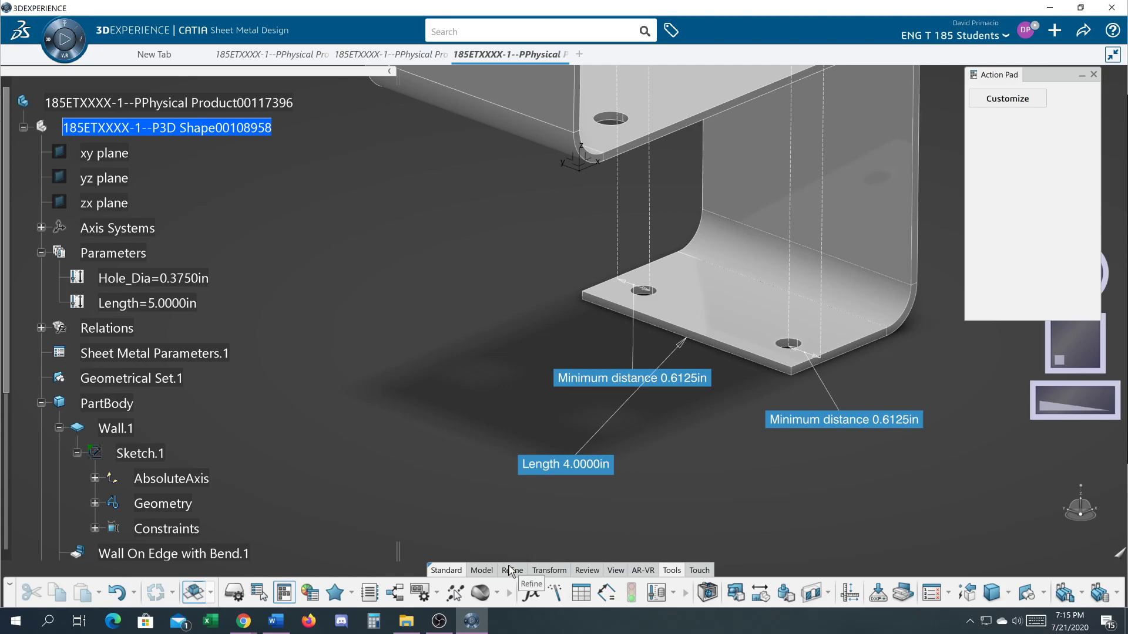
click(529, 595)
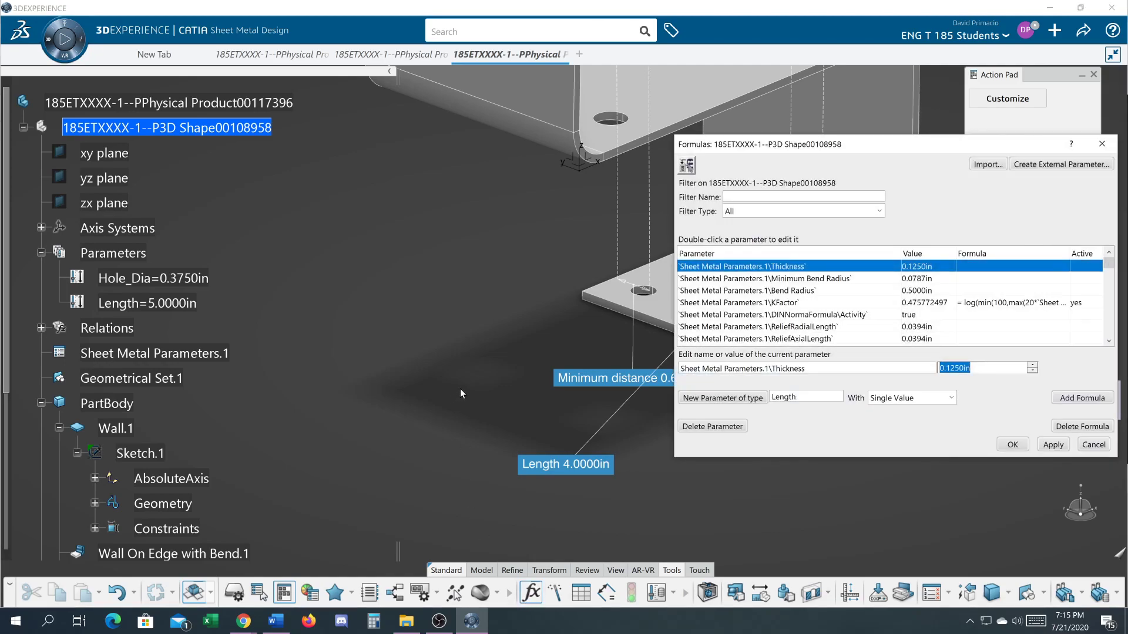
middle_drag(394, 373, 312, 399)
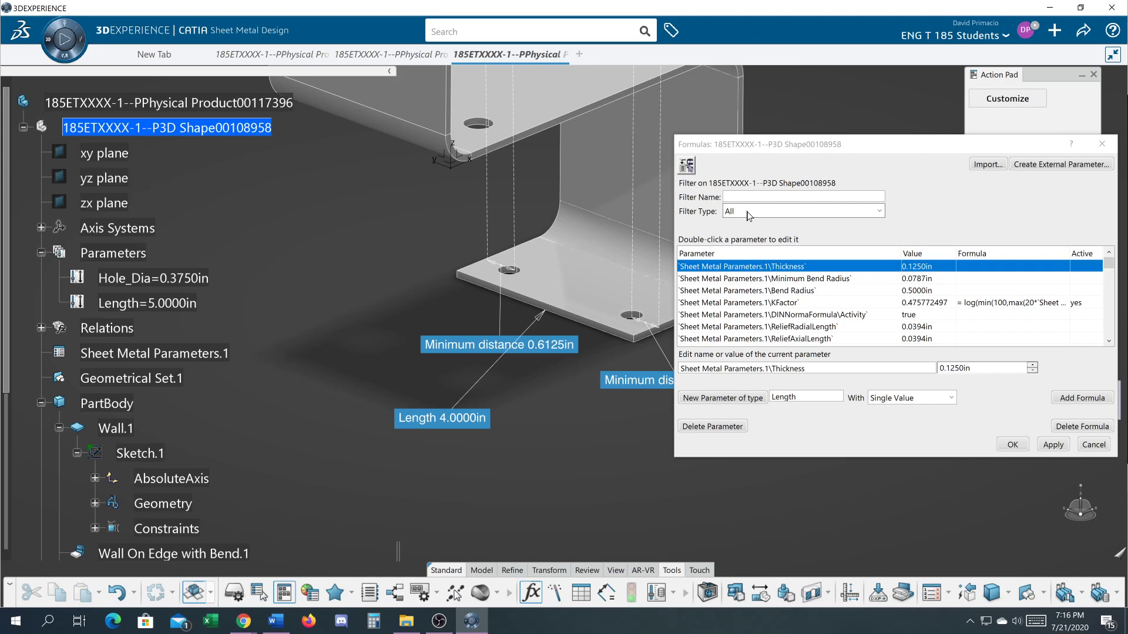
click(127, 434)
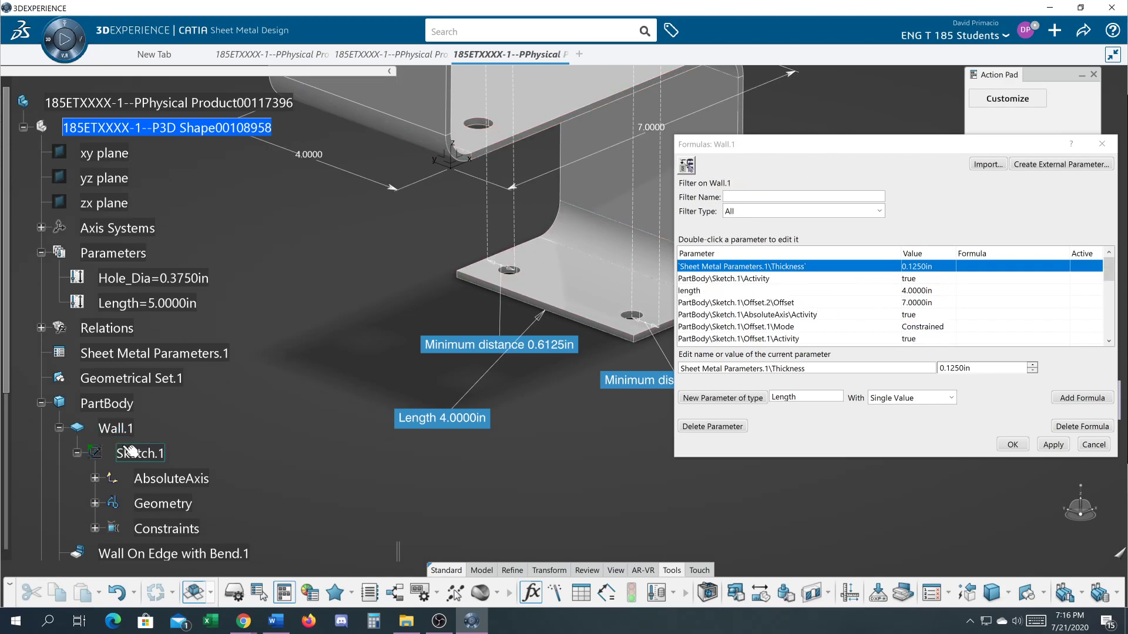
click(130, 456)
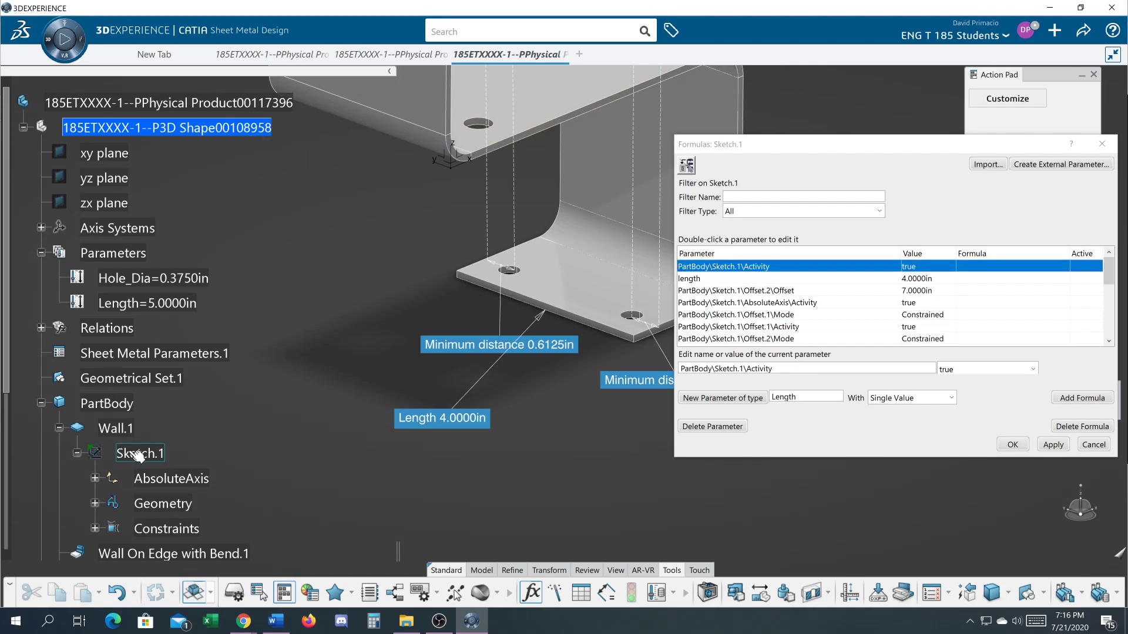
click(769, 212)
click(764, 237)
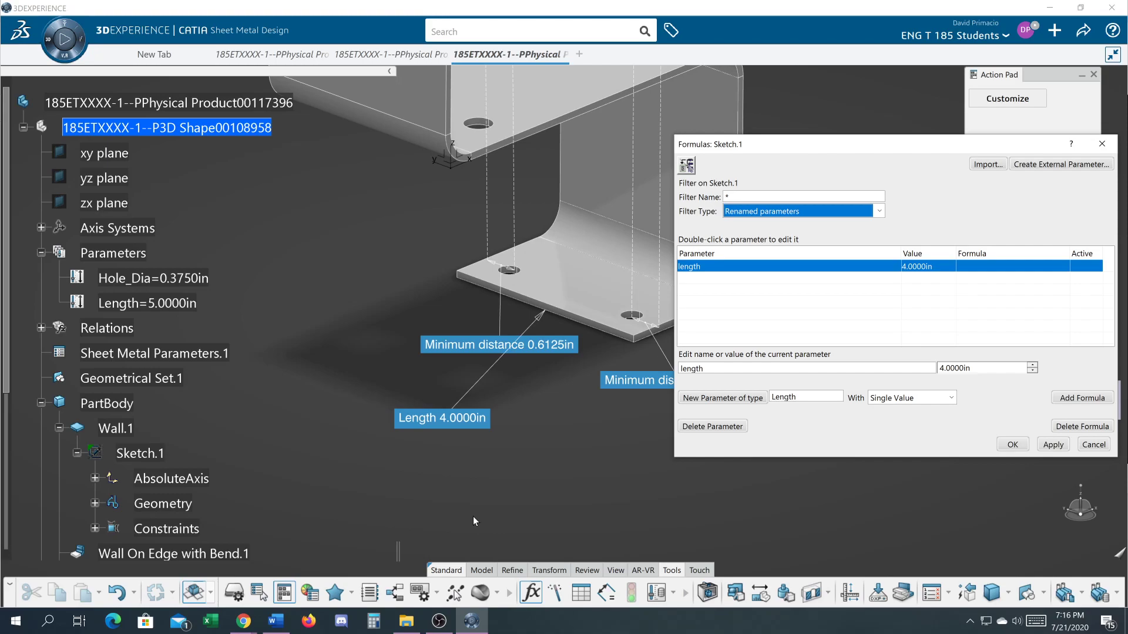
- Drive the sketch's length parameter with a formula equal to the user parameter Length, and accept the formula
click(1069, 399)
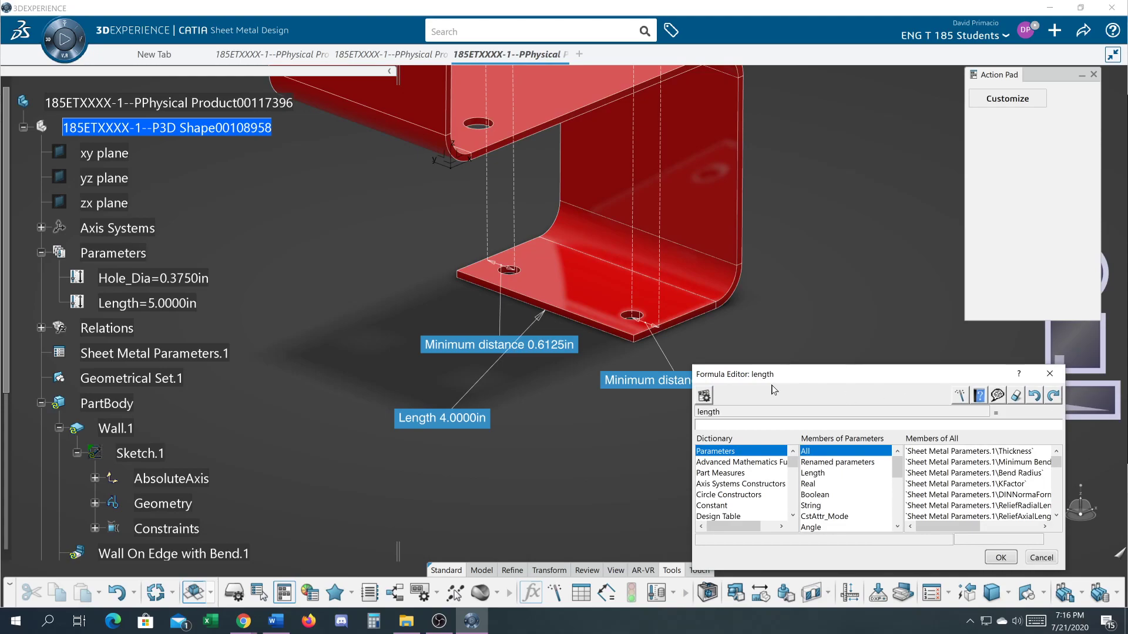
click(821, 463)
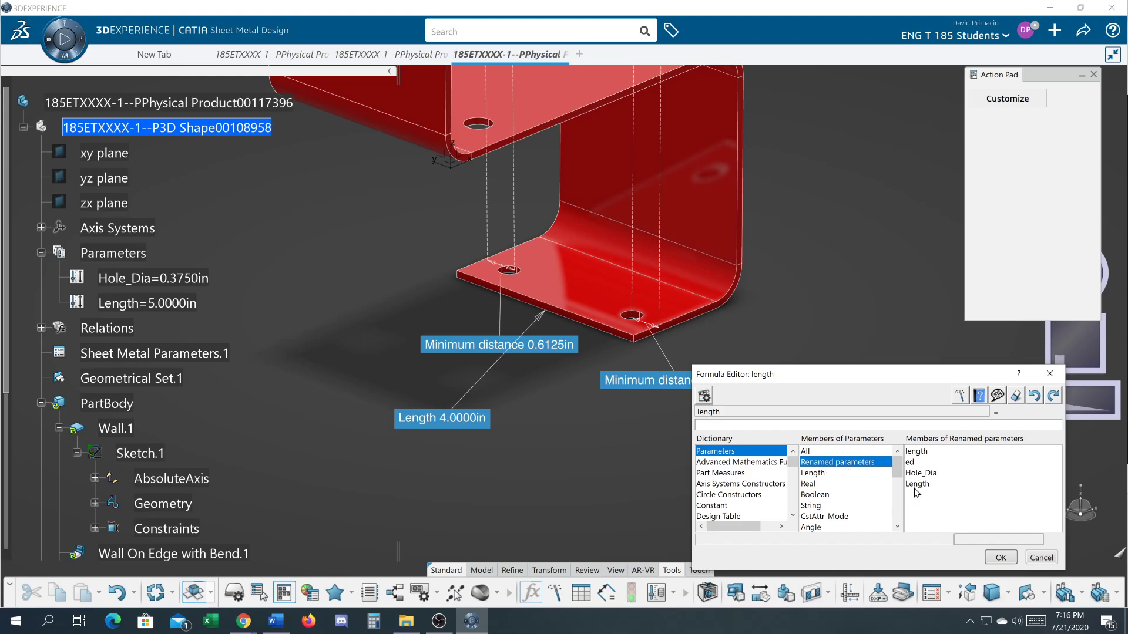
click(143, 304)
click(143, 305)
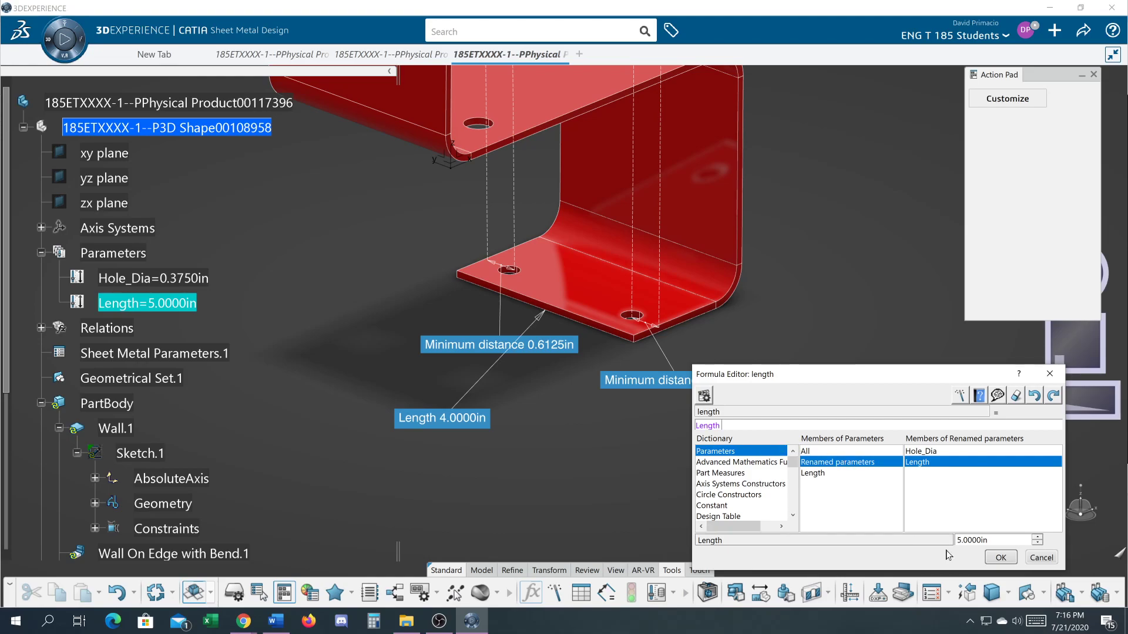
click(997, 558)
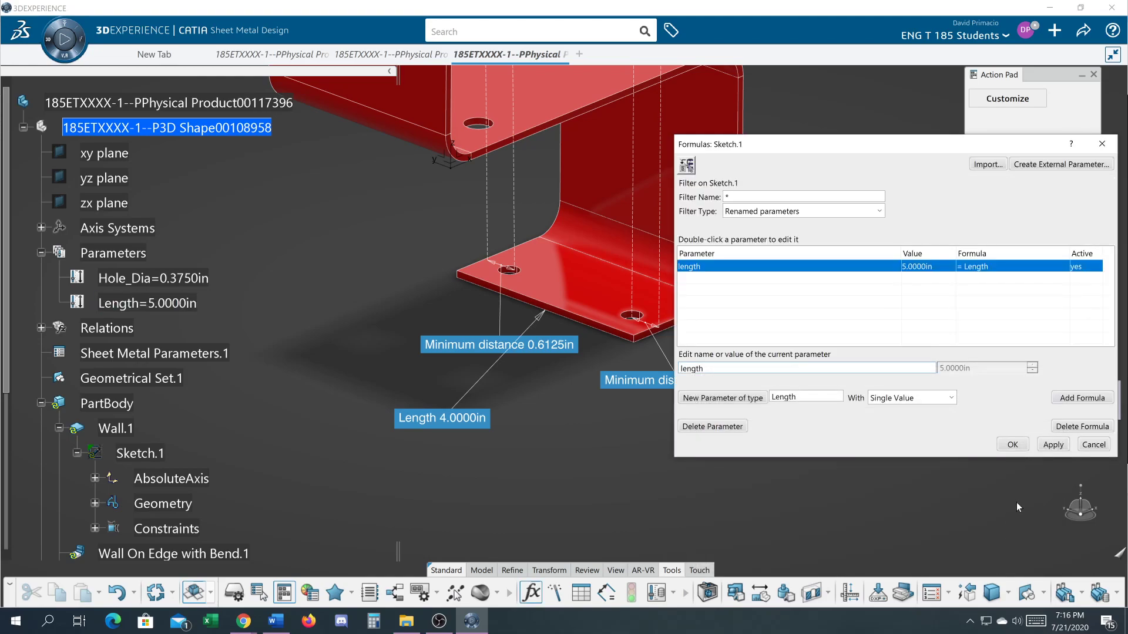
click(1025, 447)
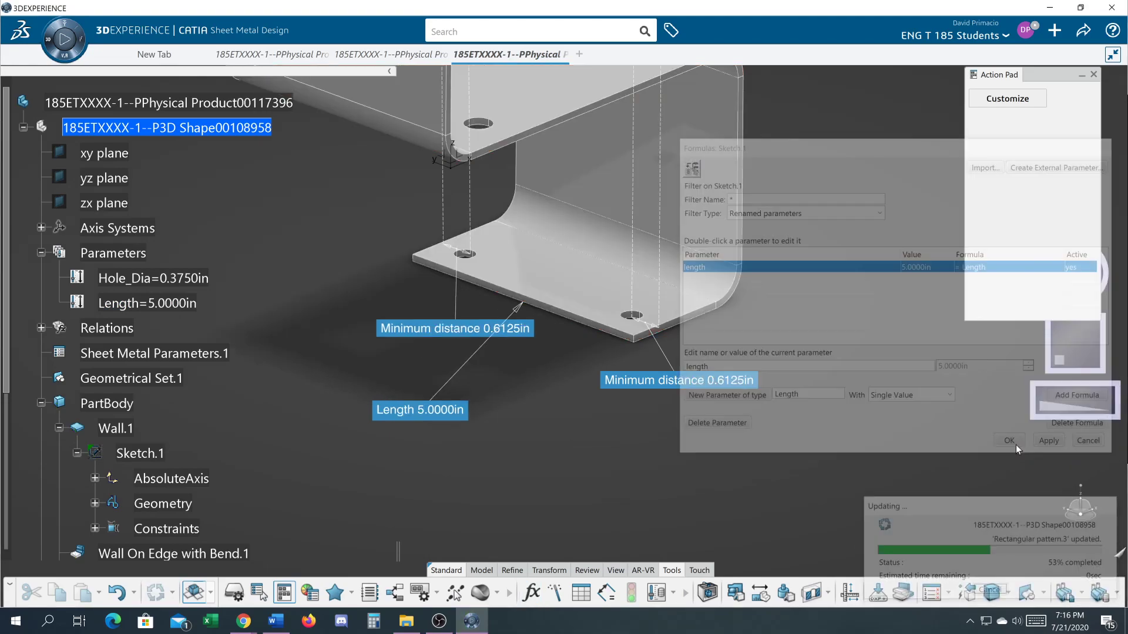
middle_drag(549, 420, 637, 387)
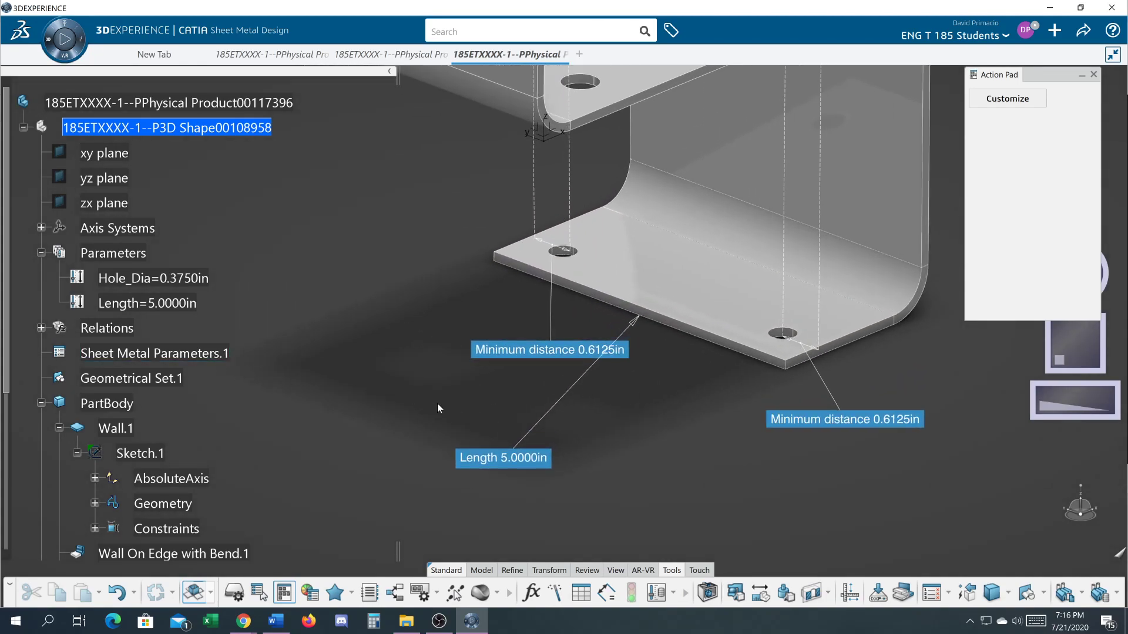
click(736, 594)
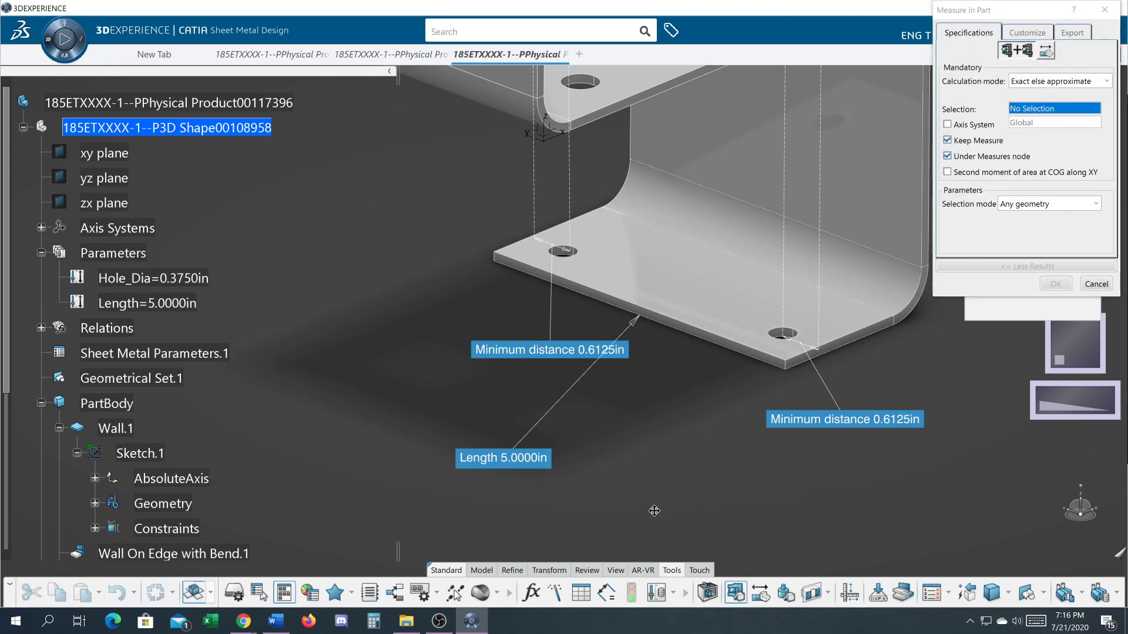
middle_drag(657, 482, 655, 504)
scroll(656, 504, up, 3)
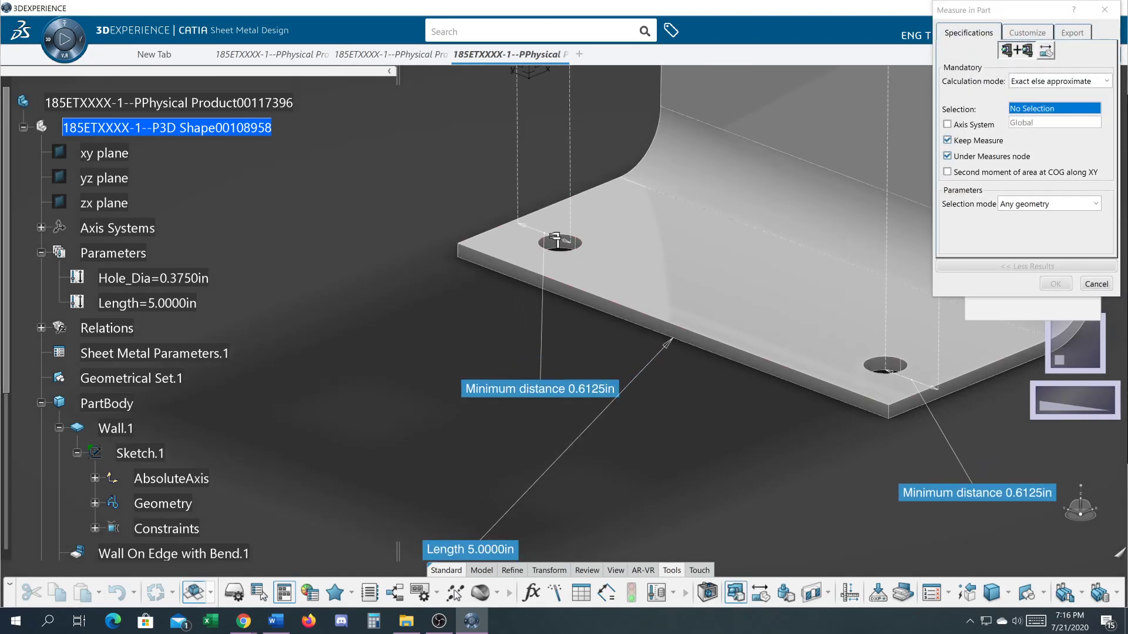
scroll(563, 247, up, 4)
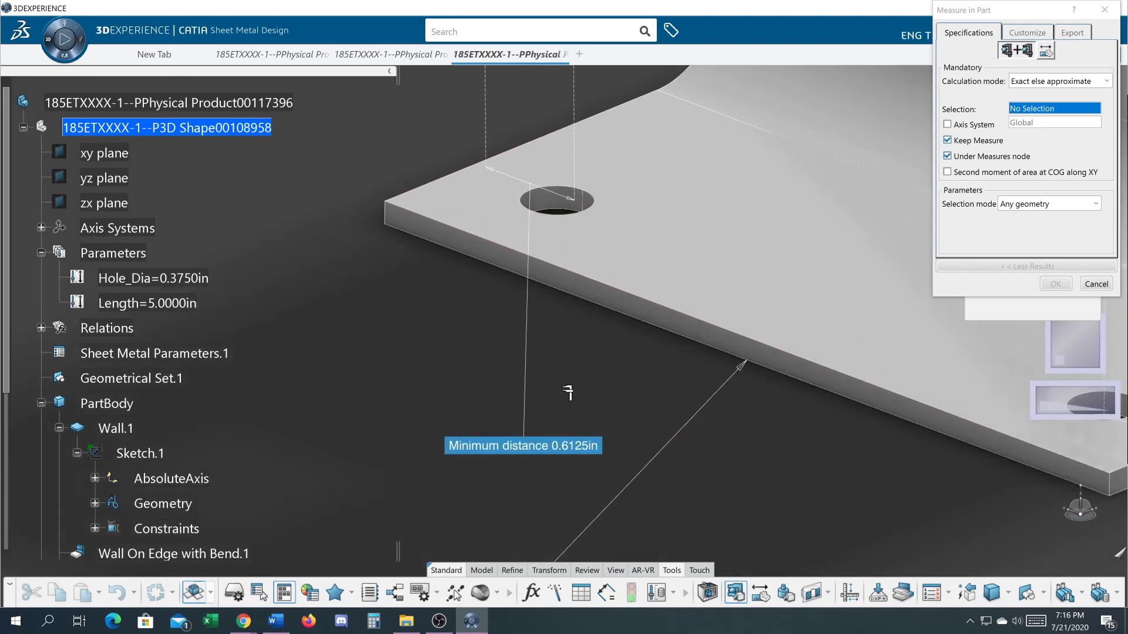
click(553, 212)
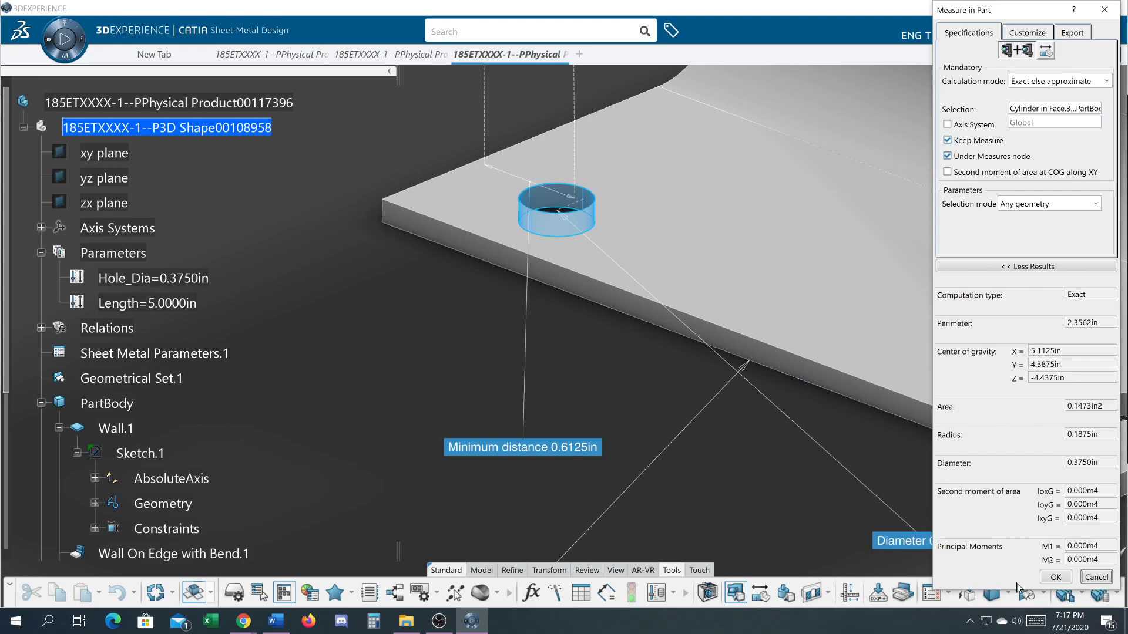
- Measure the minimum distance between the axes of the lower flange's two holes, and keep the measure
click(760, 593)
click(554, 196)
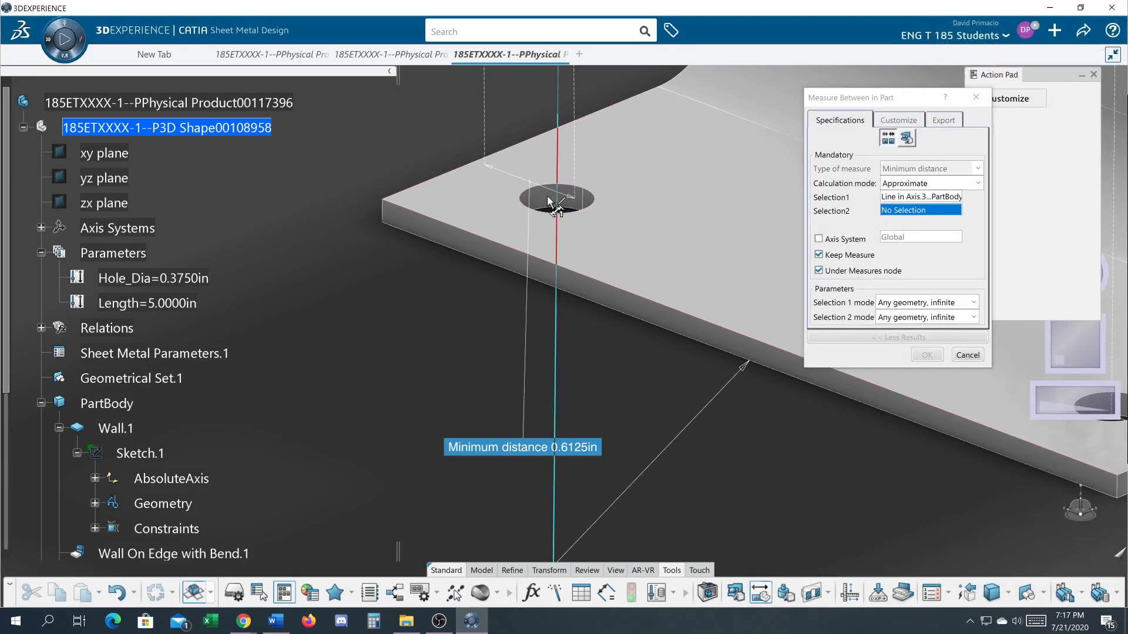
middle_drag(676, 467, 495, 474)
click(797, 368)
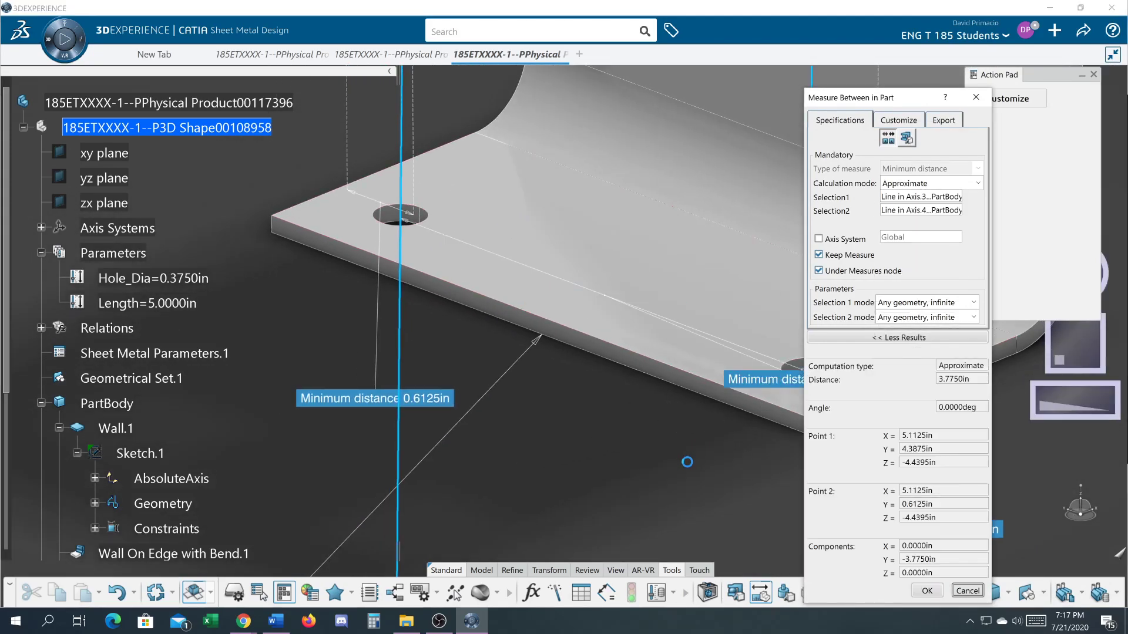
click(926, 592)
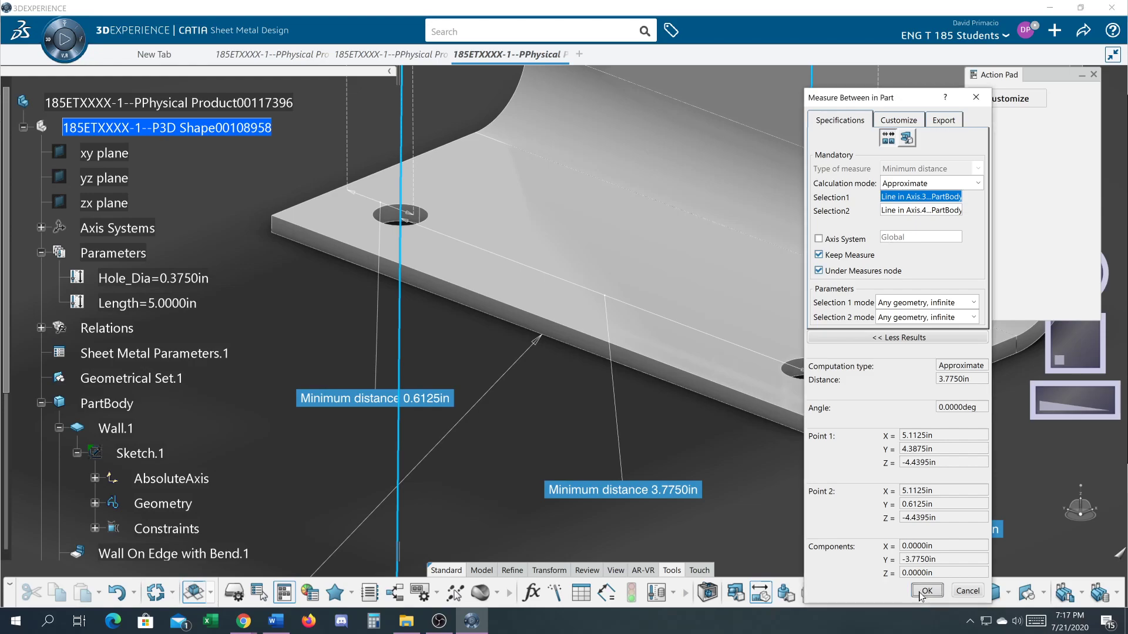
middle_drag(619, 389, 626, 371)
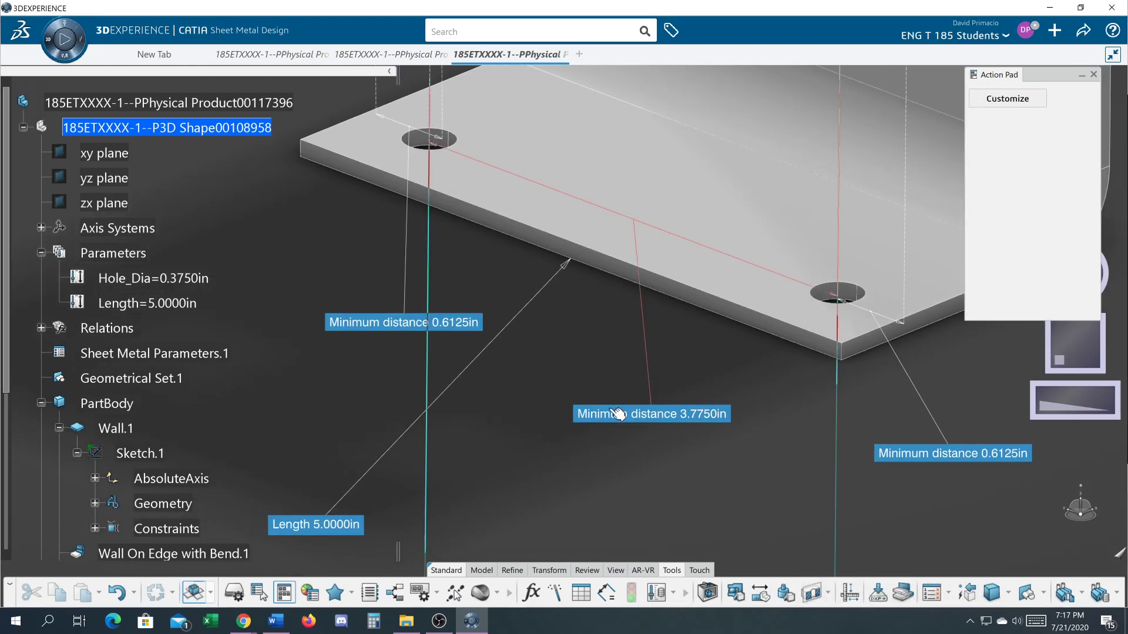
ctrl+middle_drag(586, 446, 712, 495)
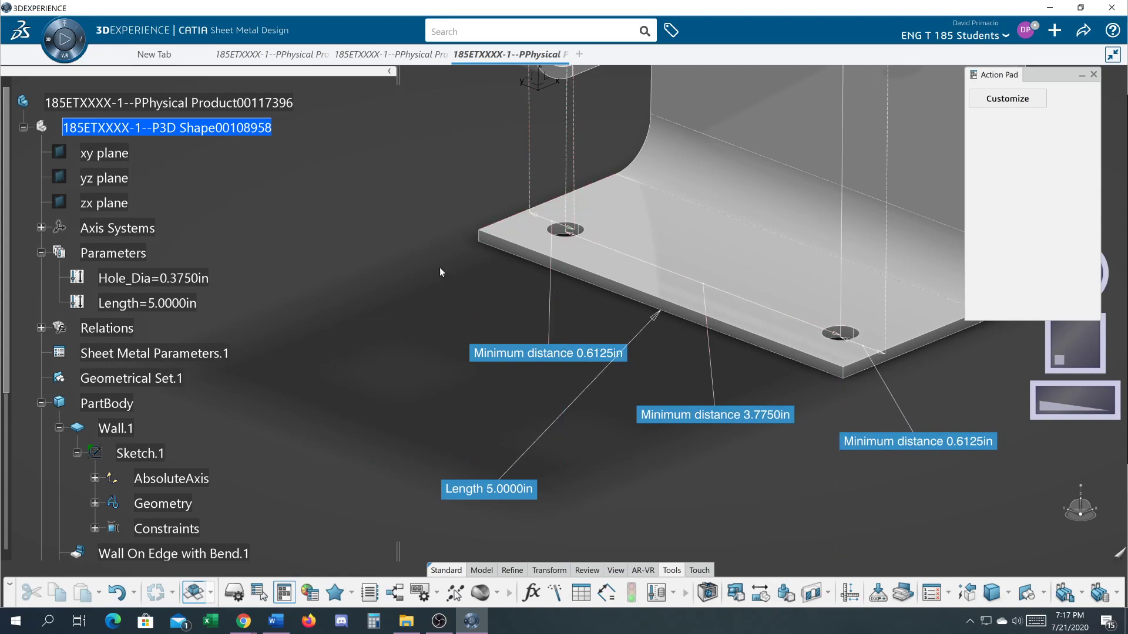
- Set the Length user parameter to 8 in and inspect the whole updated bracket
double_click(166, 313)
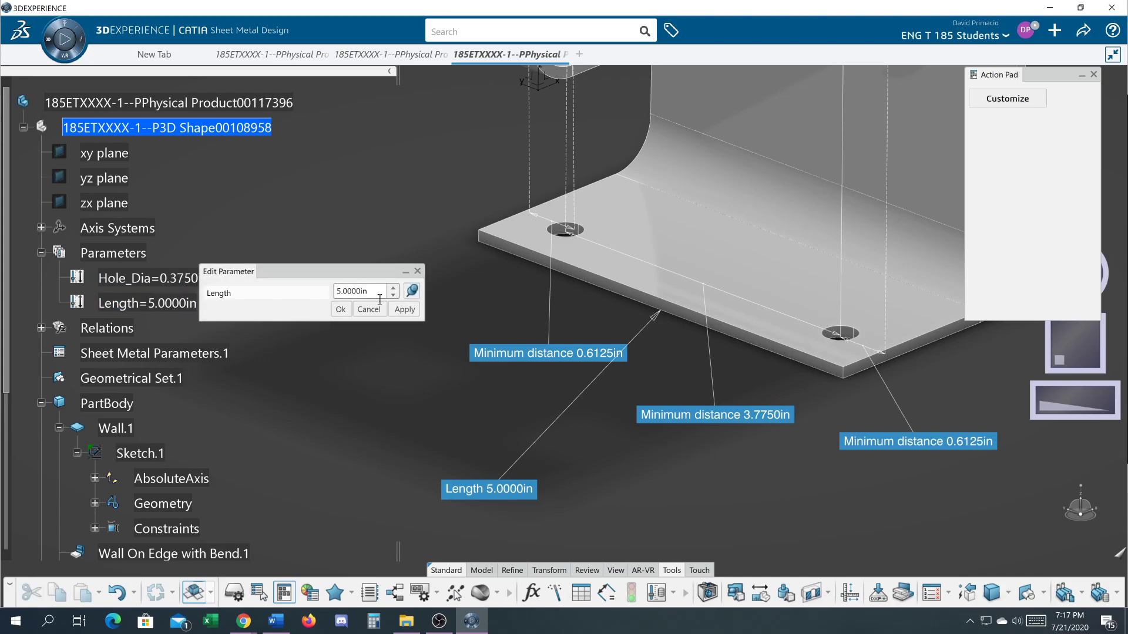
drag(379, 298, 215, 298)
text(8)
key(Return)
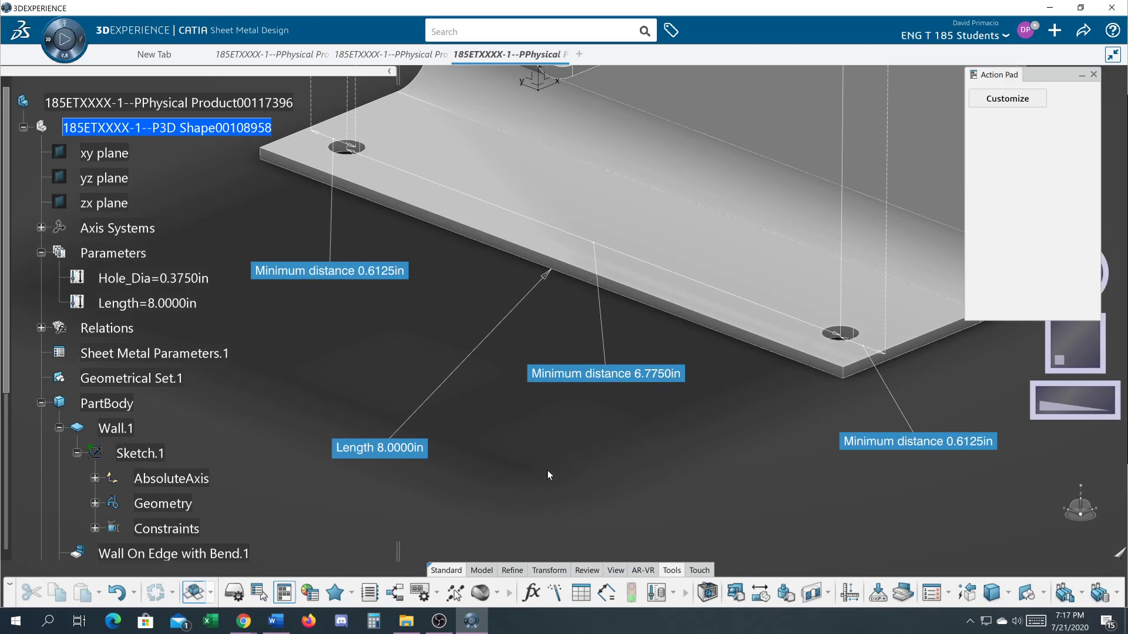
ctrl+middle_drag(548, 473, 546, 514)
middle_drag(615, 443, 651, 475)
middle_drag(873, 355, 431, 432)
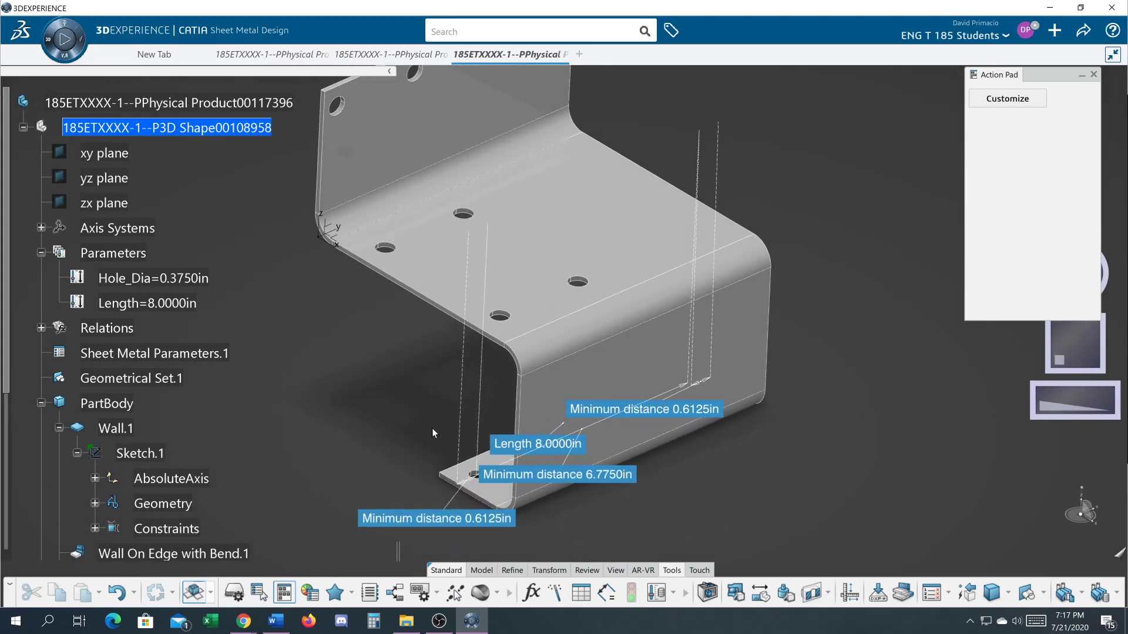
mouse_move(734, 465)
middle_down()
mouse_move(738, 495)
mouse_move(734, 460)
mouse_move(763, 496)
mouse_move(748, 466)
mouse_move(741, 473)
middle_up()
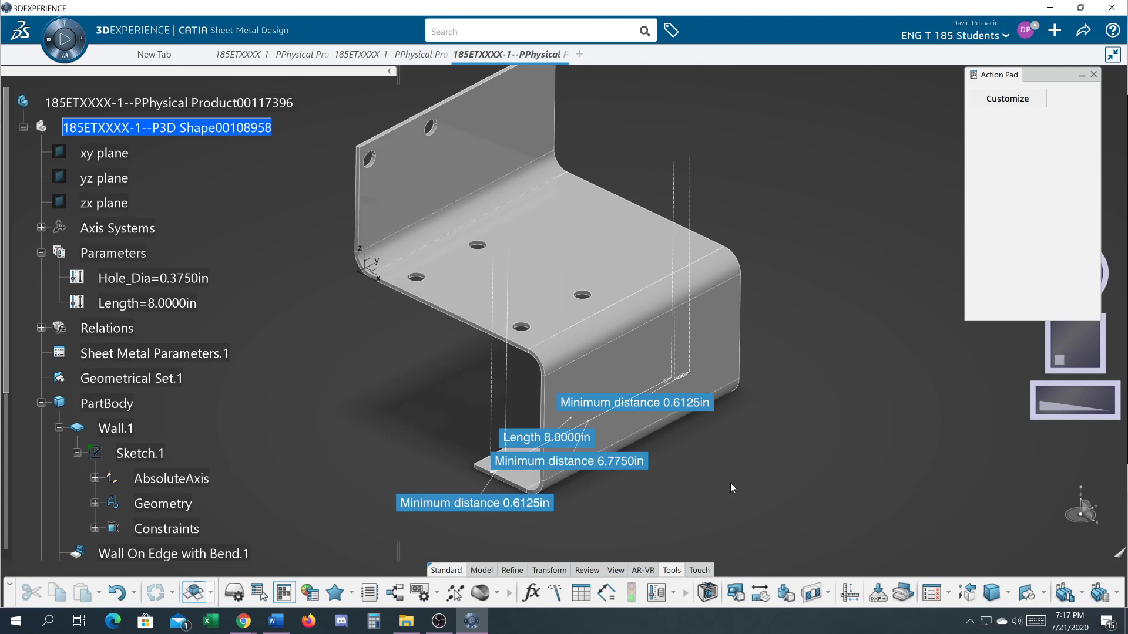
- Switch from the bracket model to the Sheetmetal 1 window in Google Chrome
key(alt+Tab)
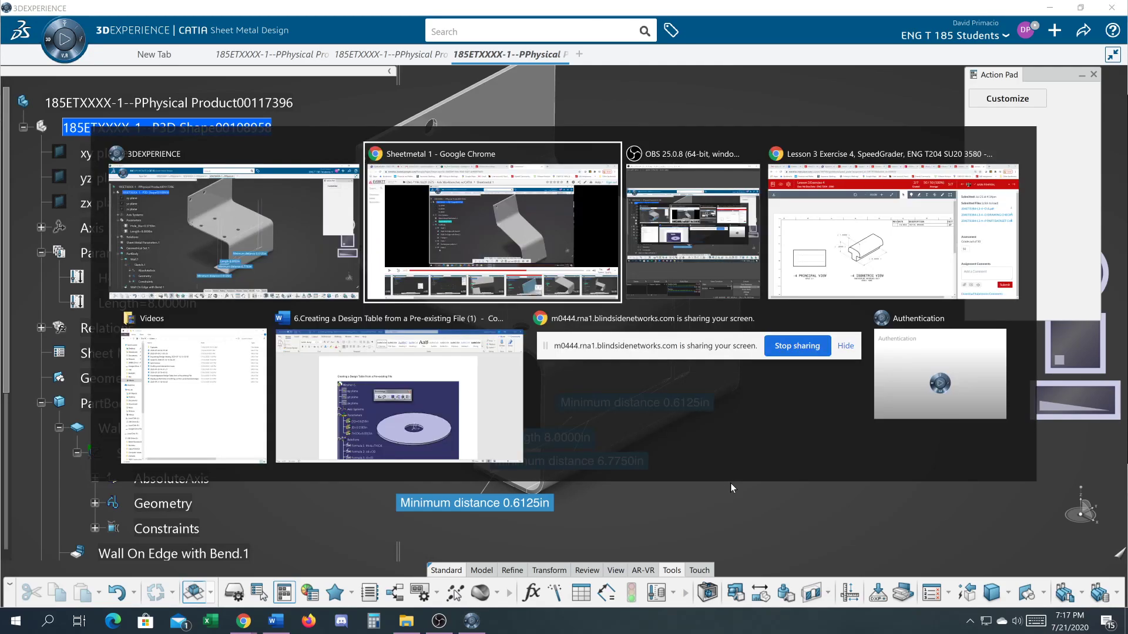